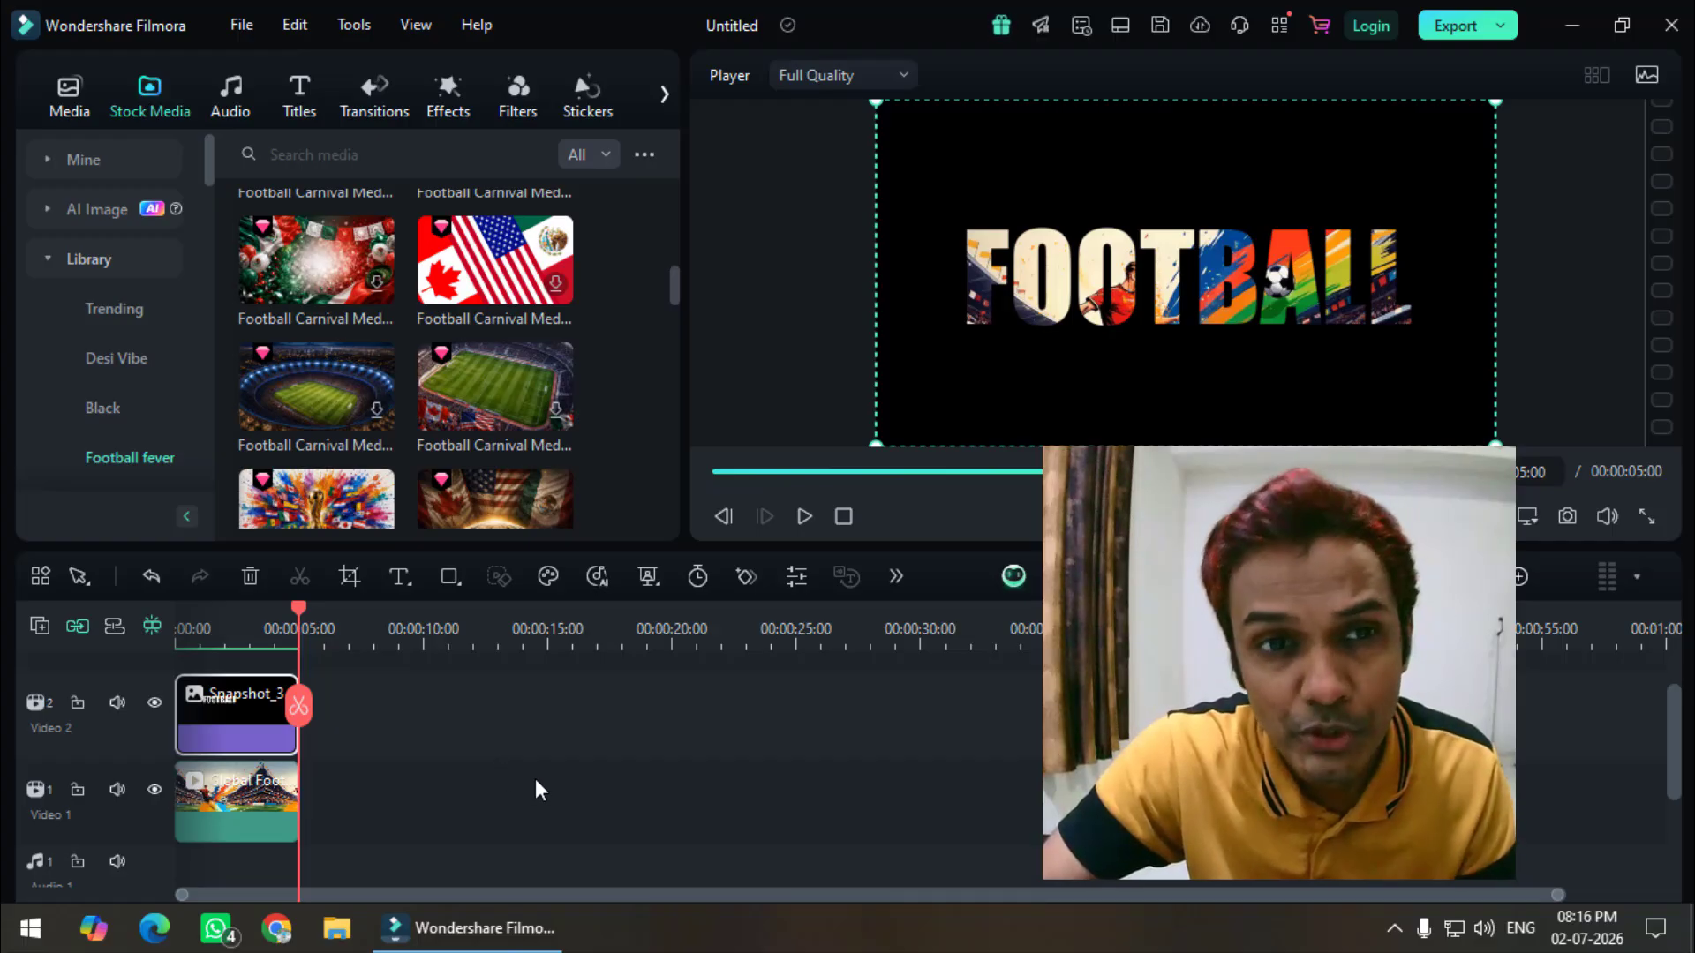
- Play the finished FOOTBALL text composition in full screen, then return to the editing view
{"action": "left_click", "coordinate": [407, 32]}
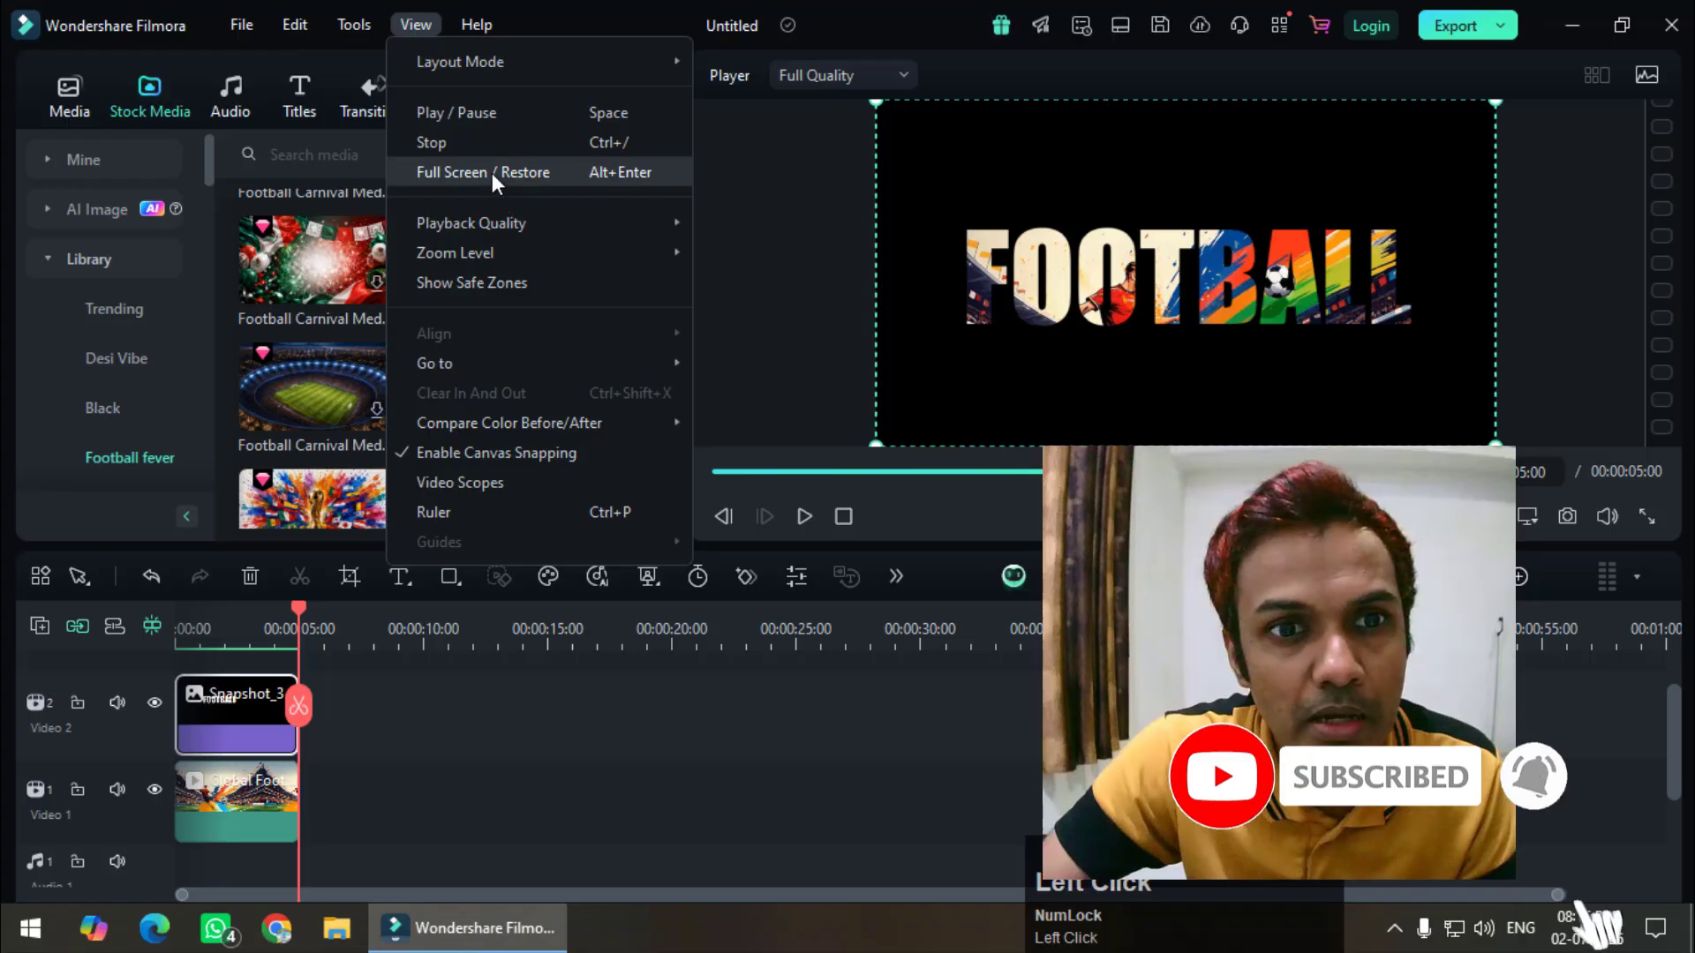
{"action": "left_click", "coordinate": [490, 173]}
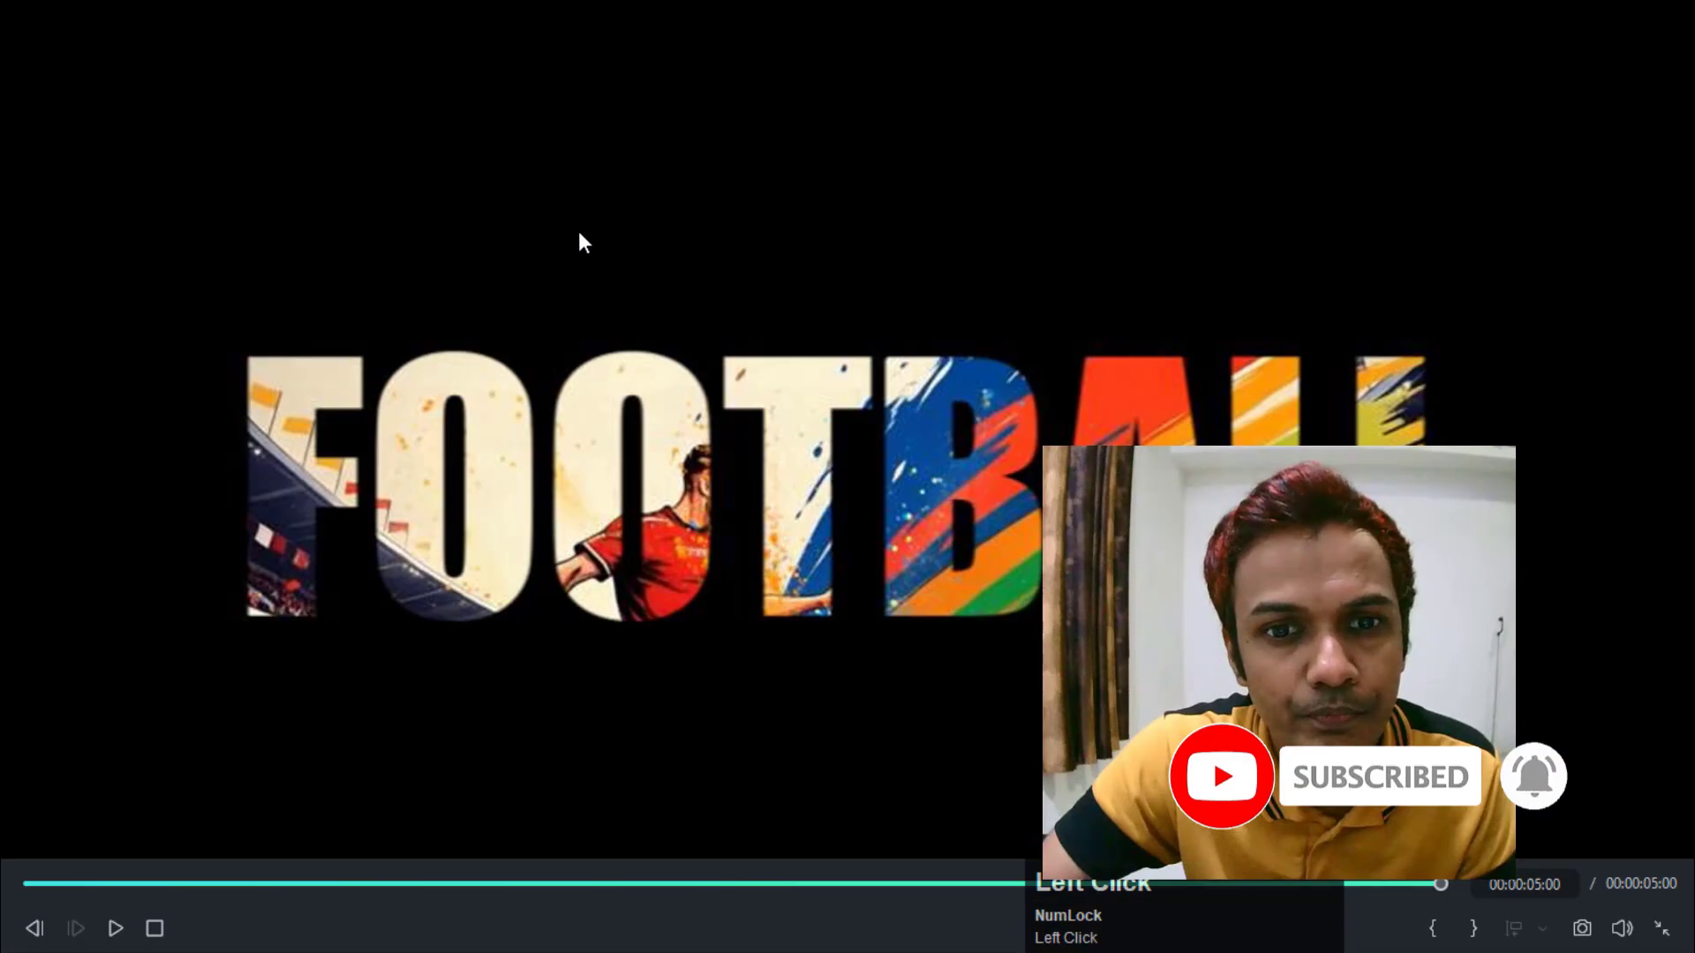
{"action": "left_click", "coordinate": [115, 927]}
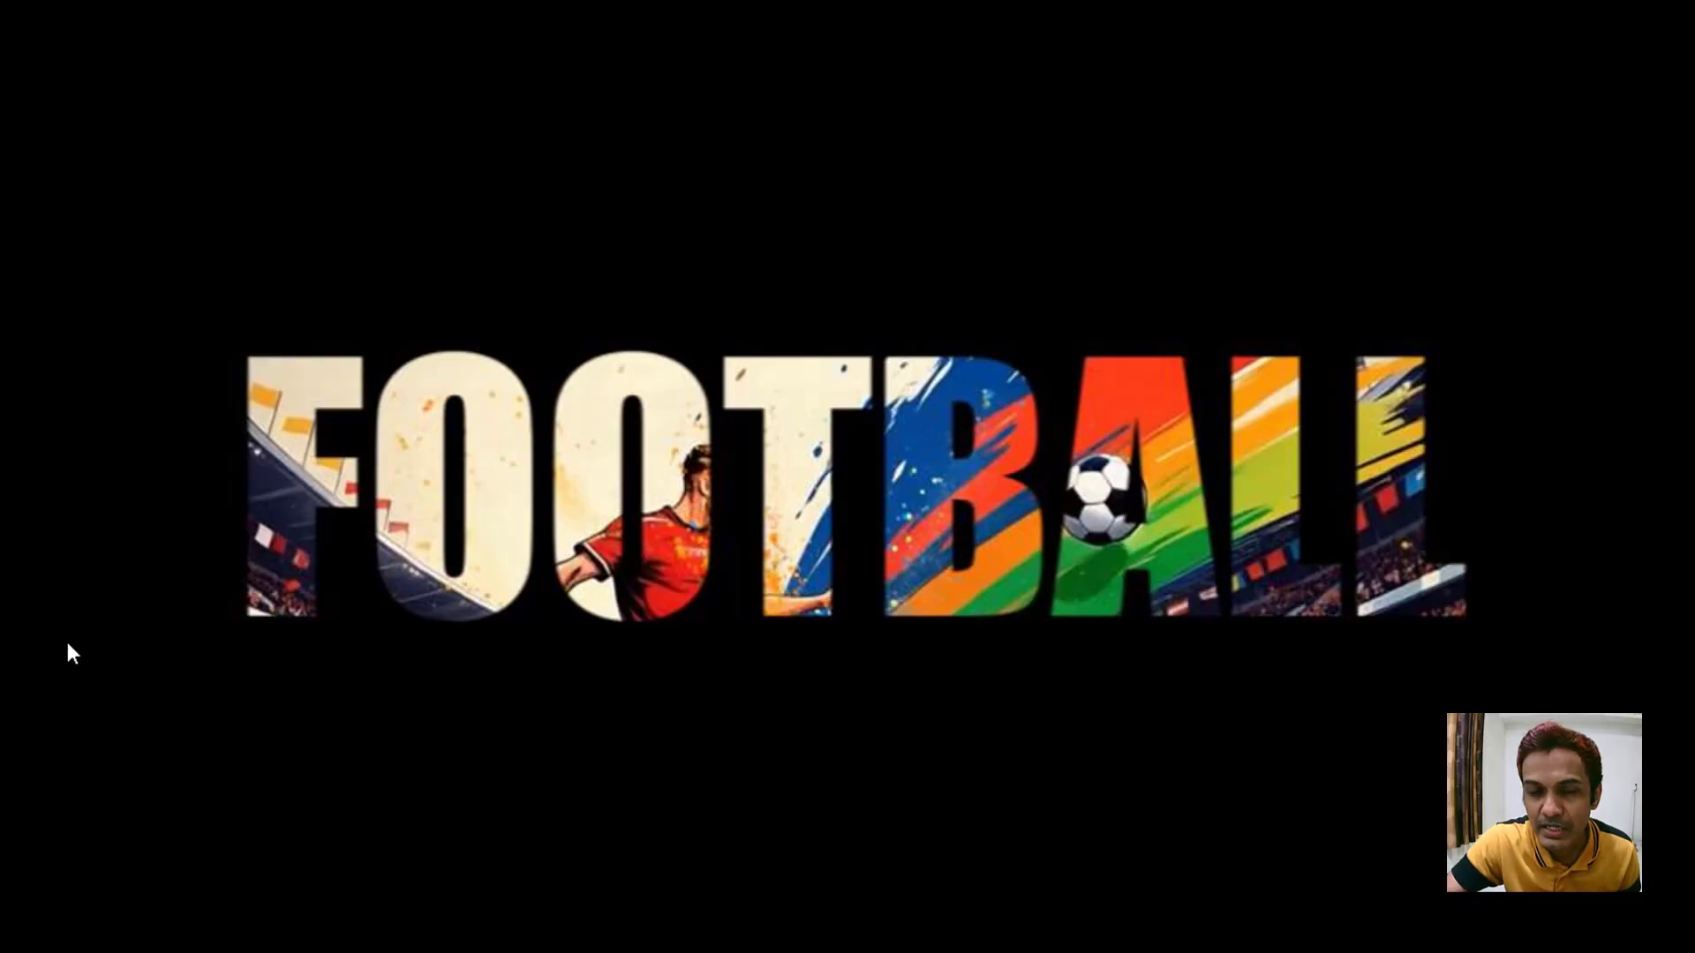
{"action": "key", "text": "Escape"}
- Delete both the snapshot and football clips to empty the timeline
{"action": "left_click", "coordinate": [427, 713]}
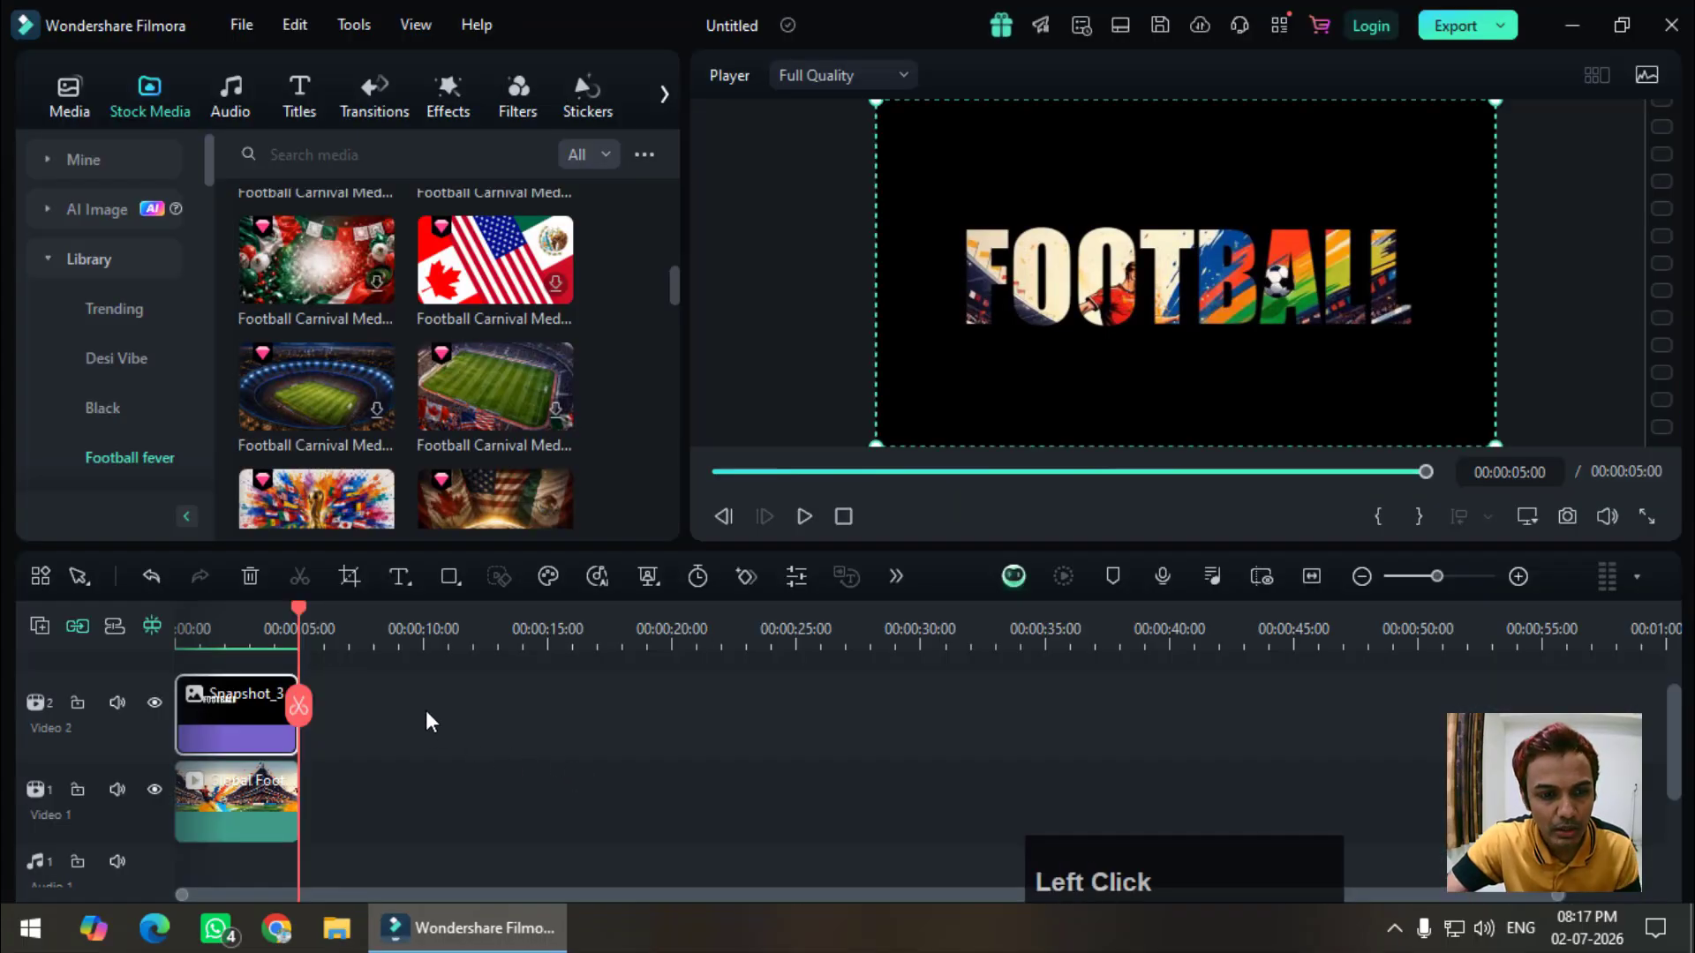
{"action": "left_click_drag", "start_coordinate": [425, 711], "coordinate": [251, 823]}
{"action": "key", "text": "Delete"}
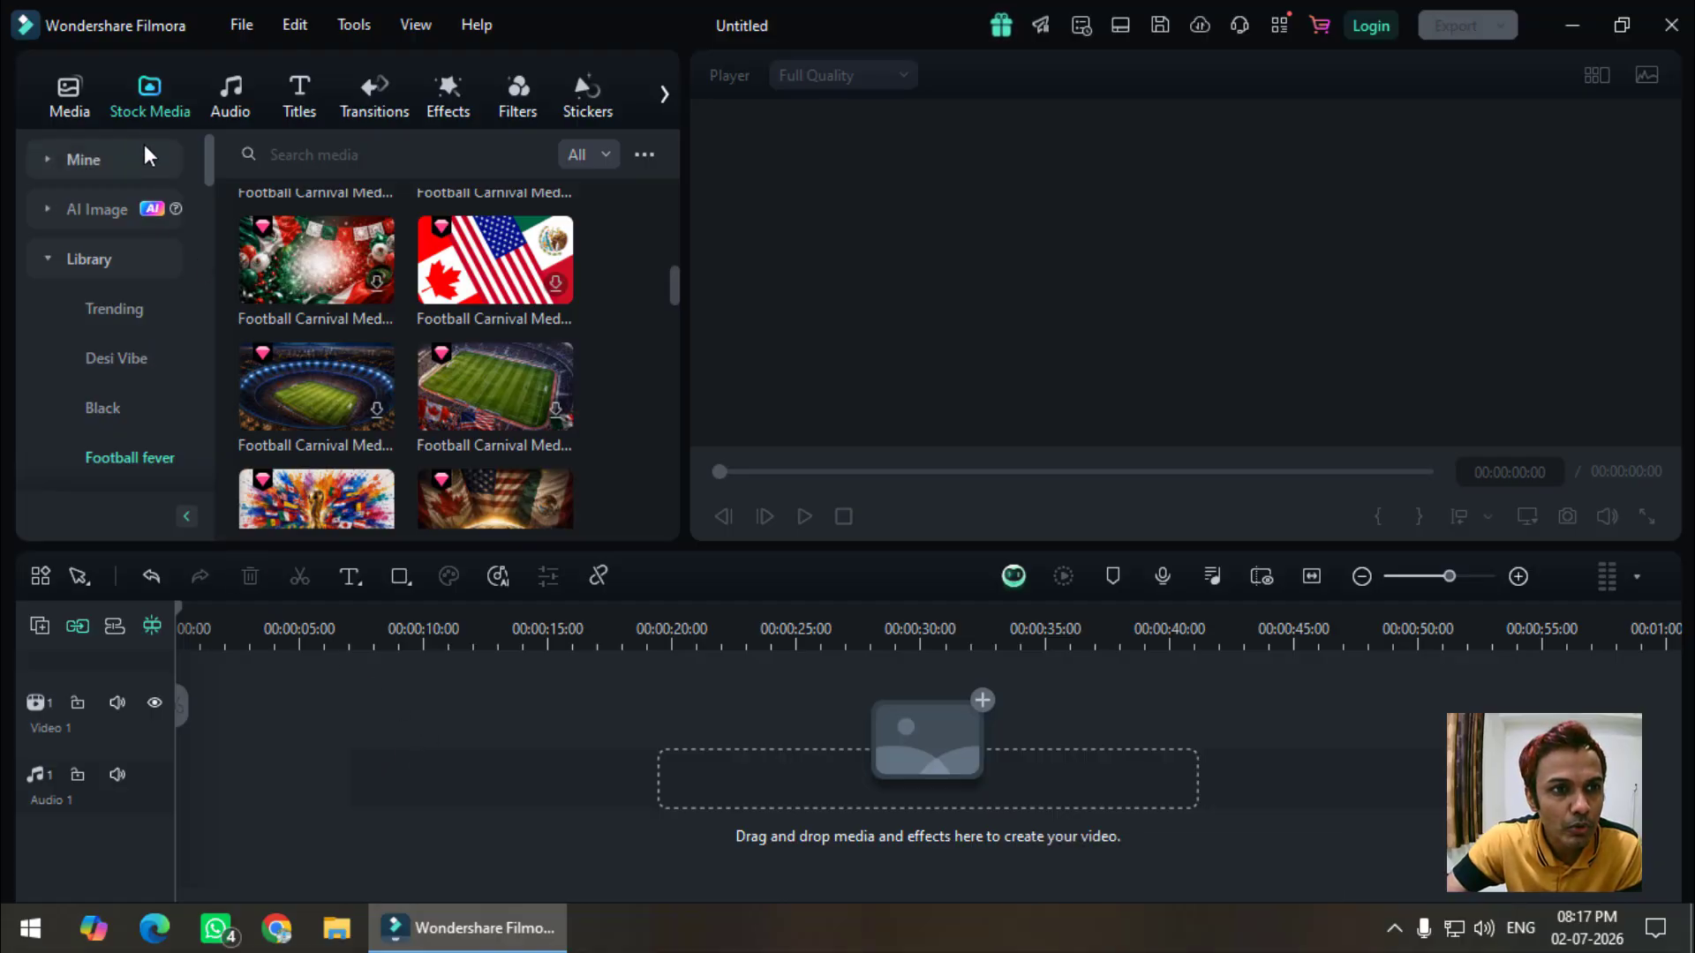
- Search the stock media for "black" and place the plain Black background at the start of the video track
{"action": "left_click", "coordinate": [145, 95]}
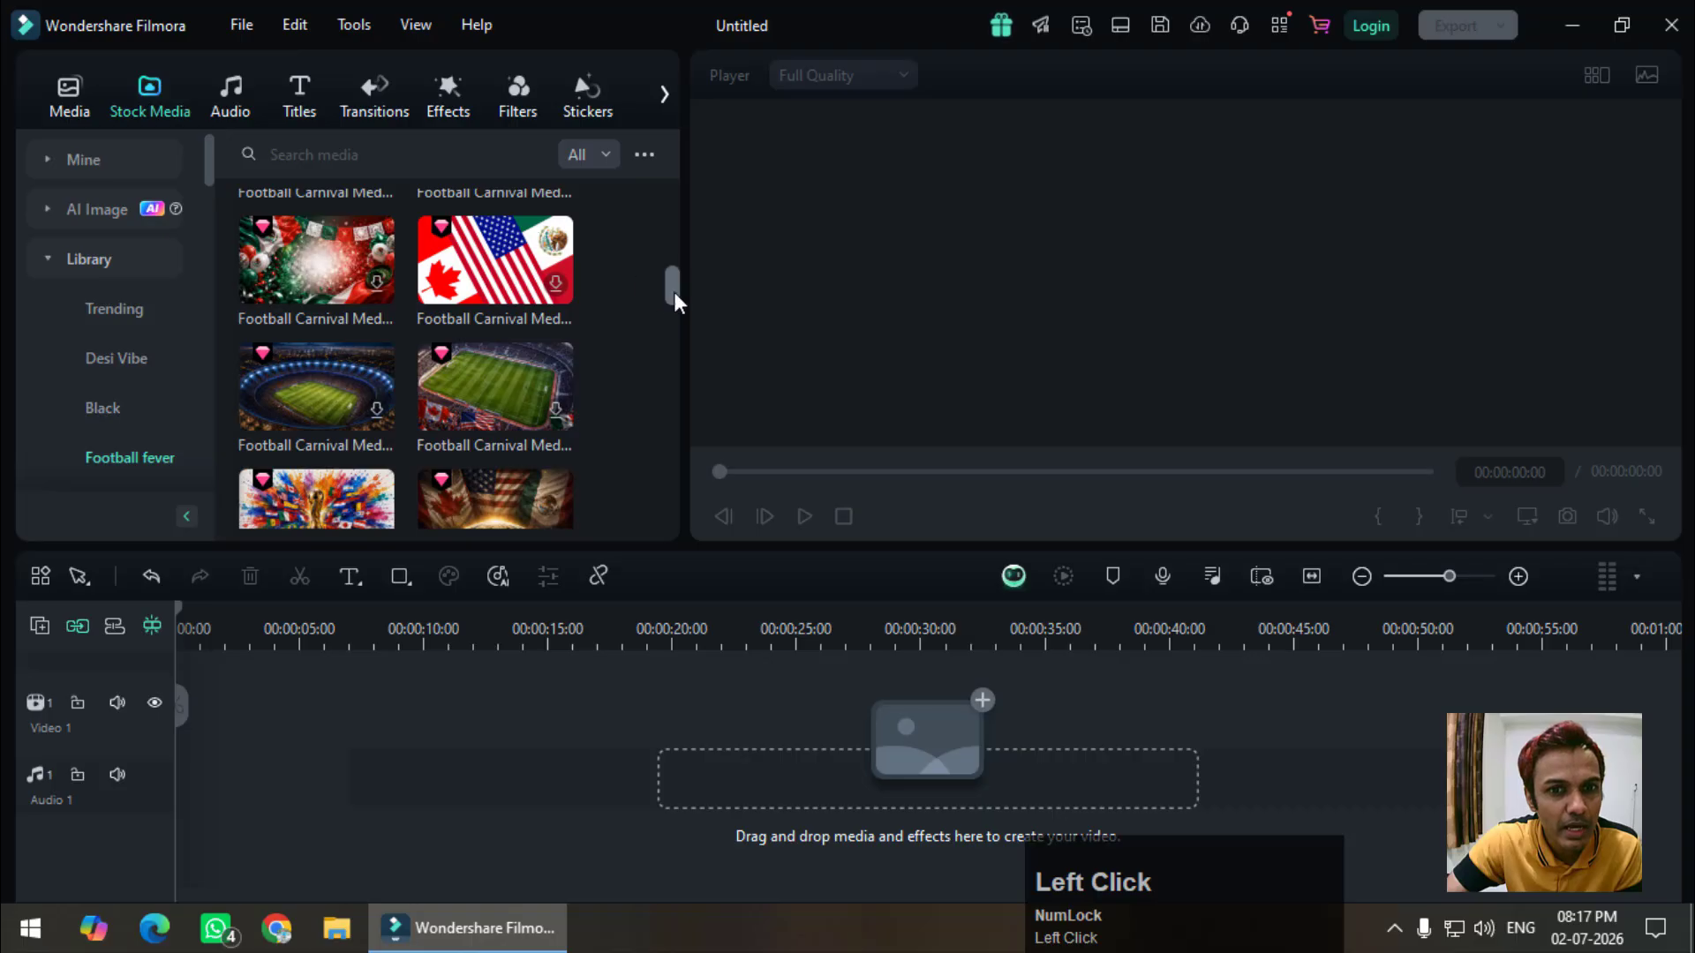
{"action": "left_click_drag", "start_coordinate": [674, 292], "coordinate": [76, 262]}
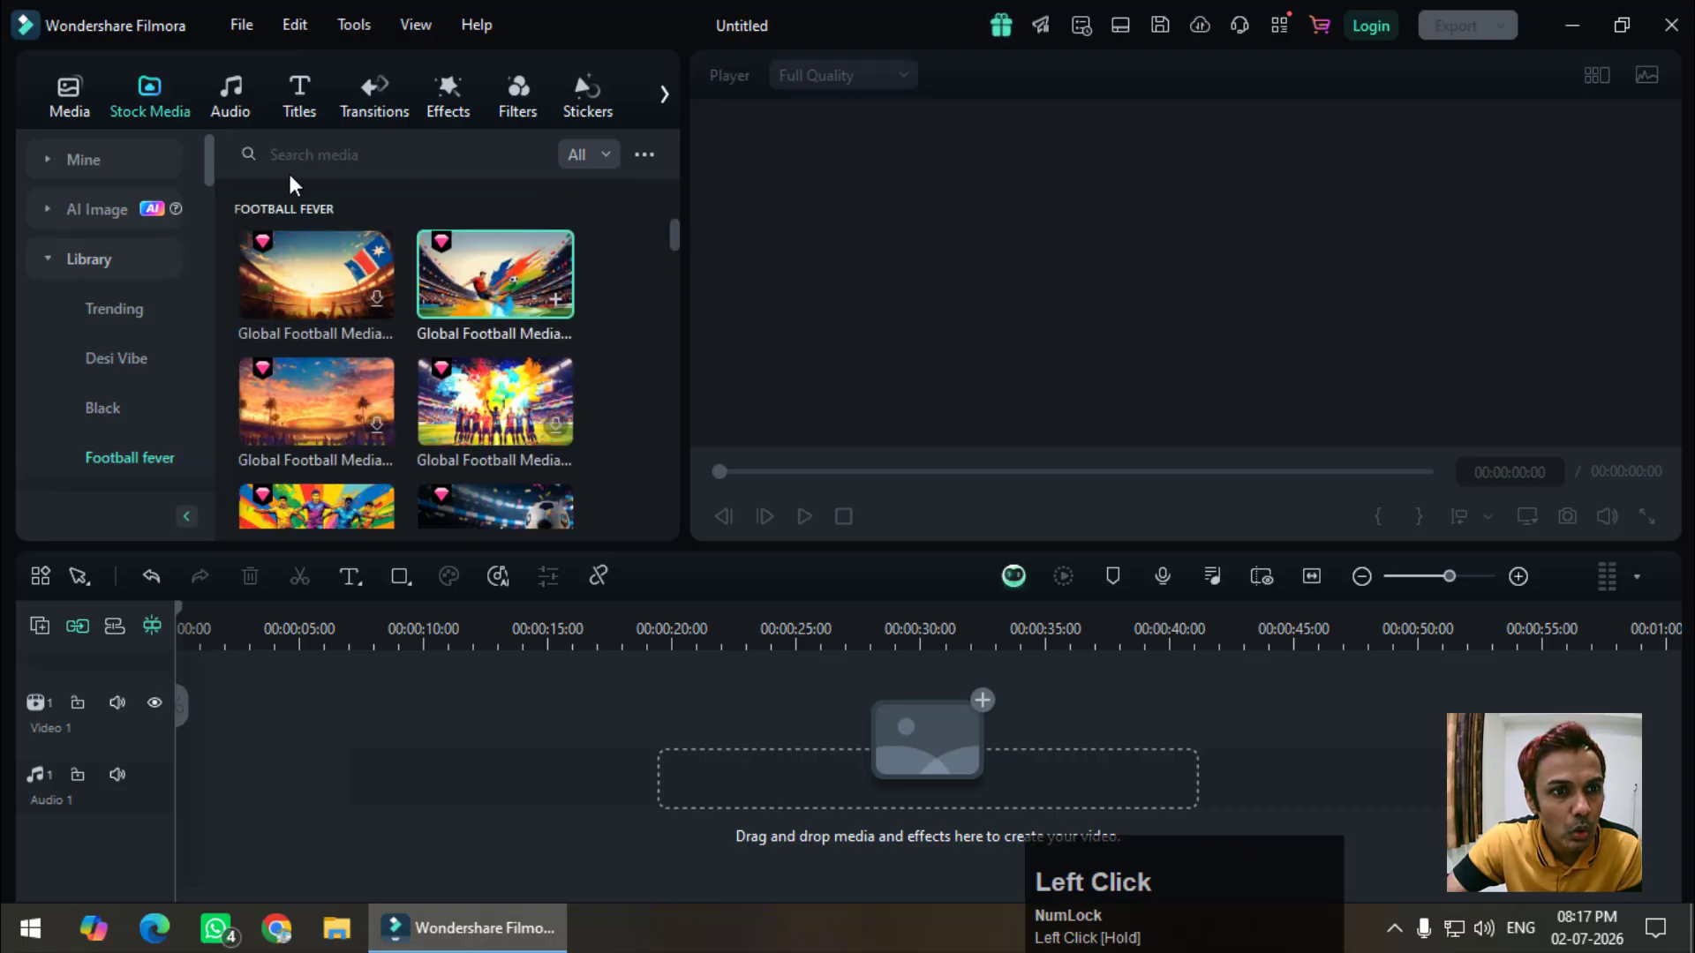
{"action": "left_click", "coordinate": [308, 155]}
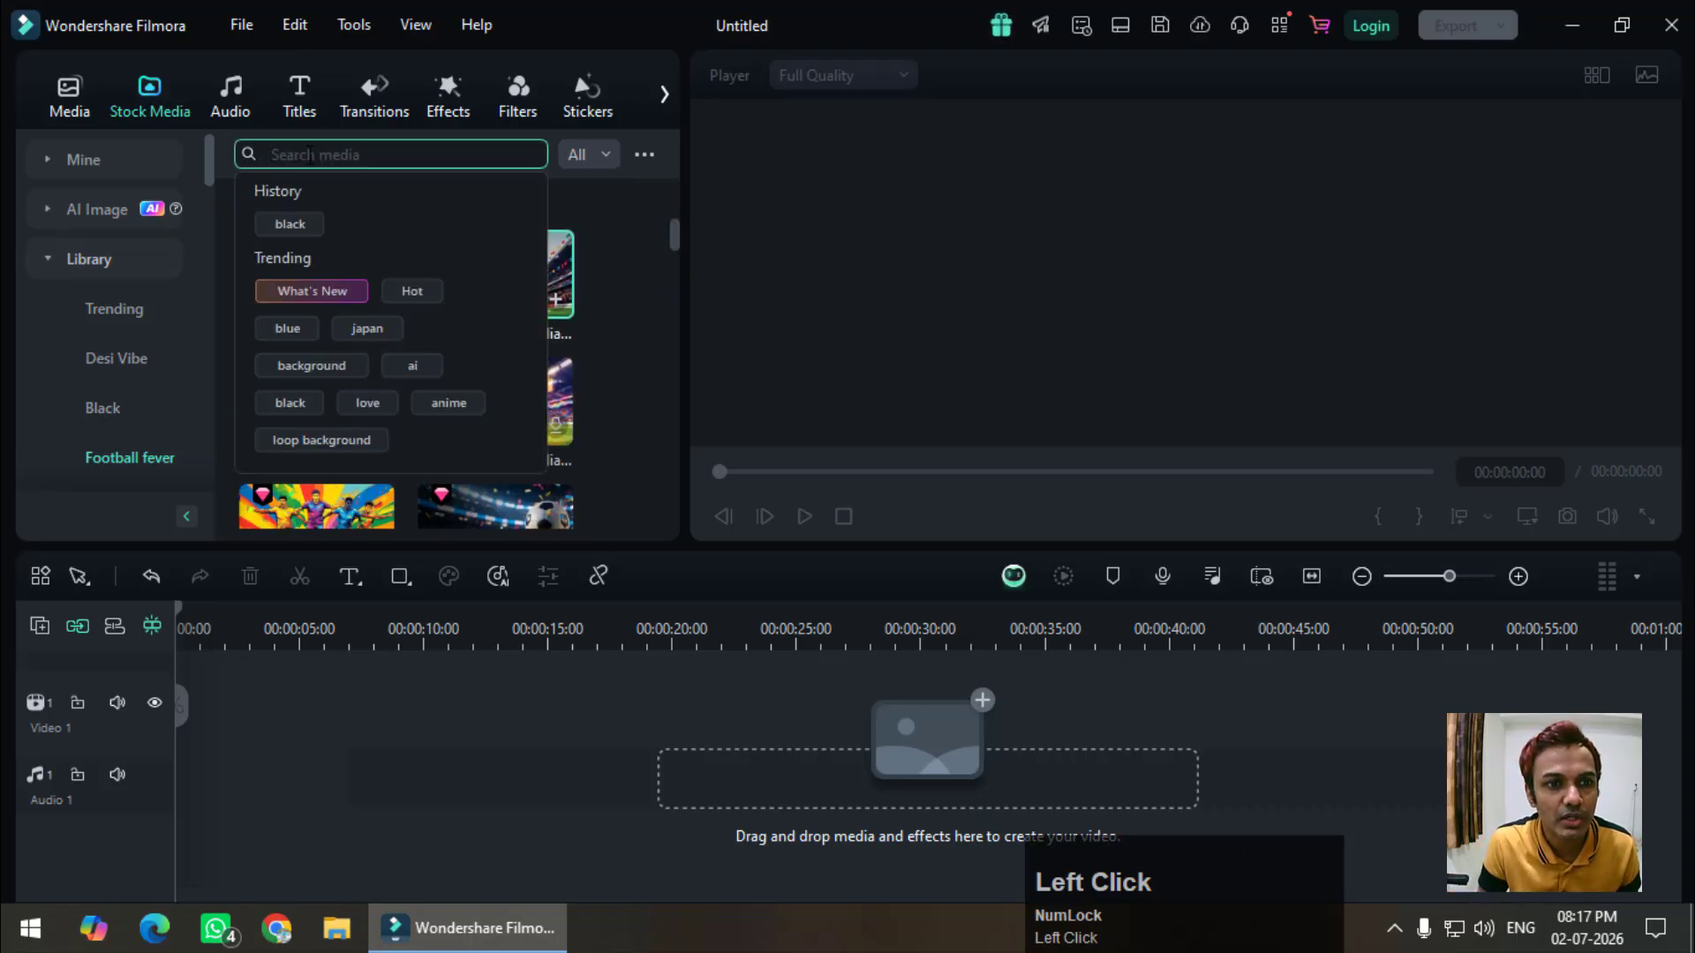
{"action": "left_click", "coordinate": [313, 221]}
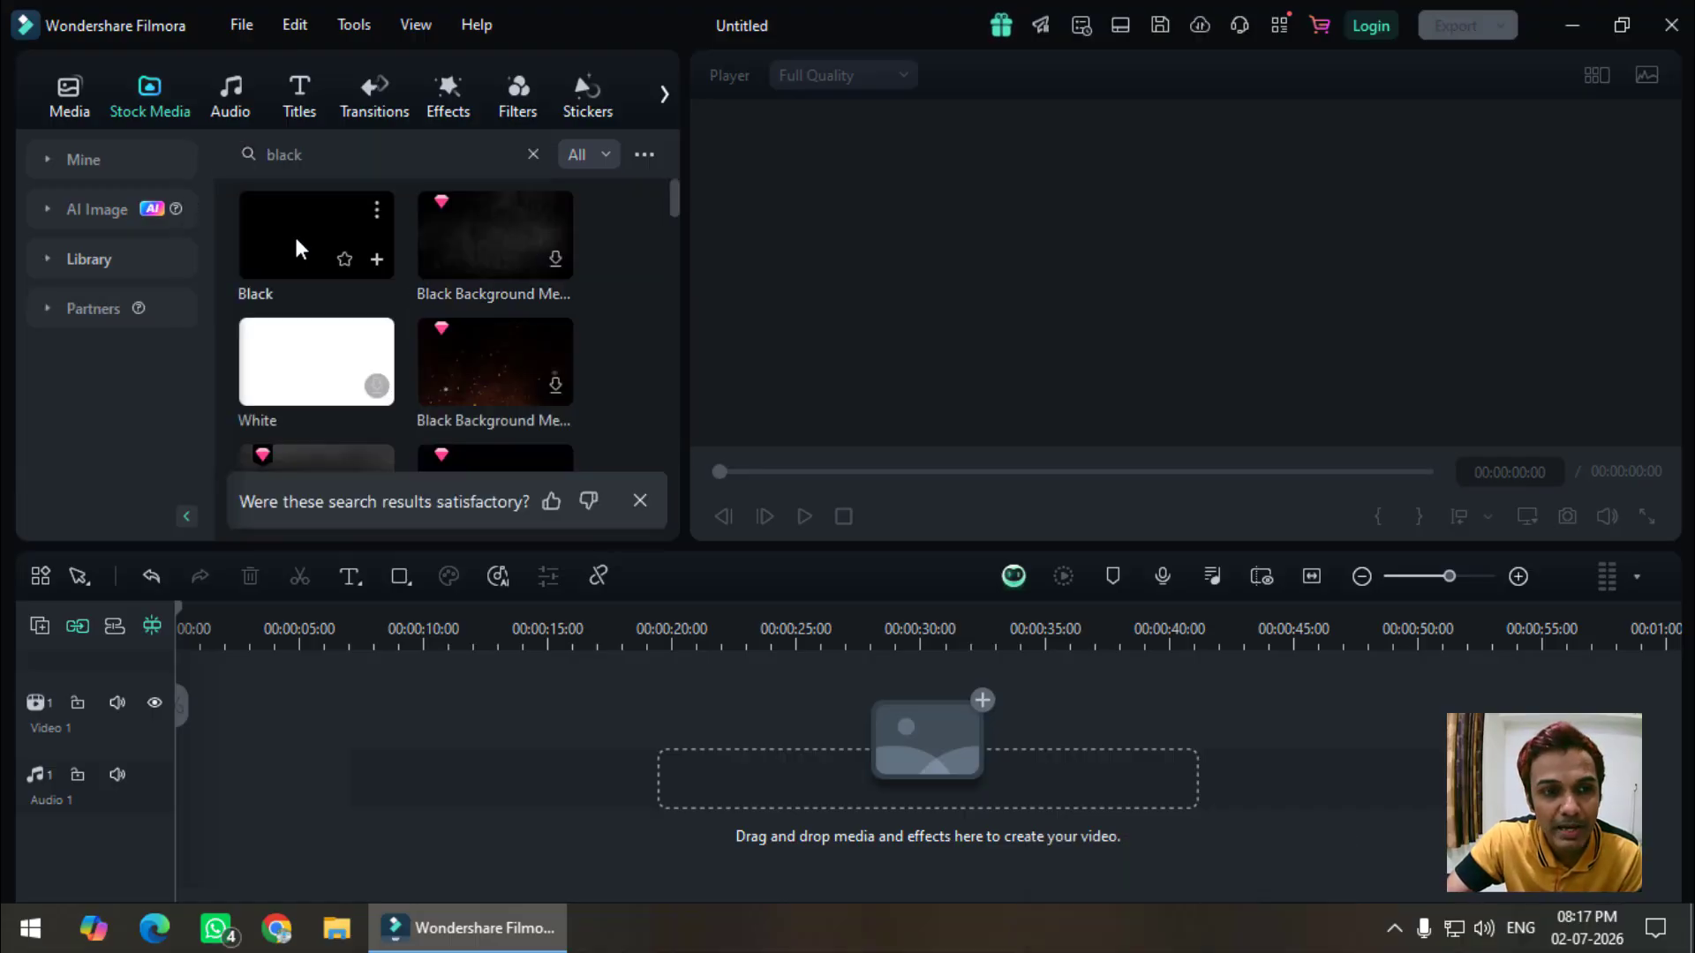
{"action": "left_click_drag", "start_coordinate": [294, 233], "coordinate": [258, 748]}
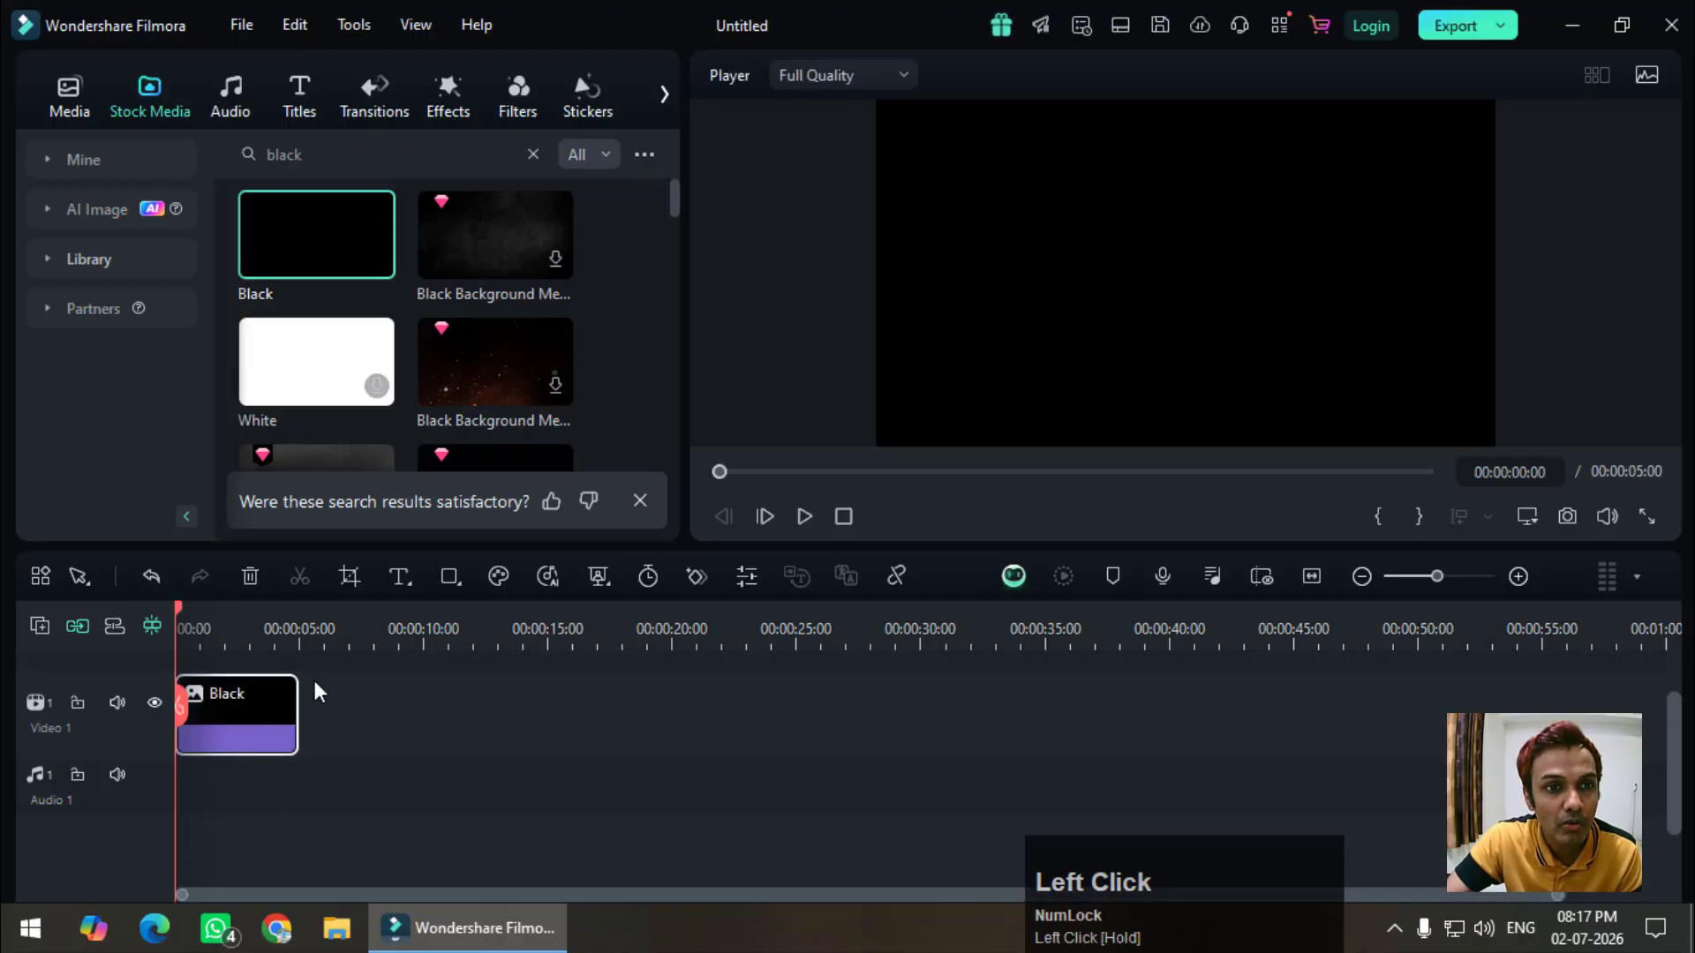
- Add a Default Title on the track above the Black clip and change its text to FOOTBALL
{"action": "left_click", "coordinate": [297, 104]}
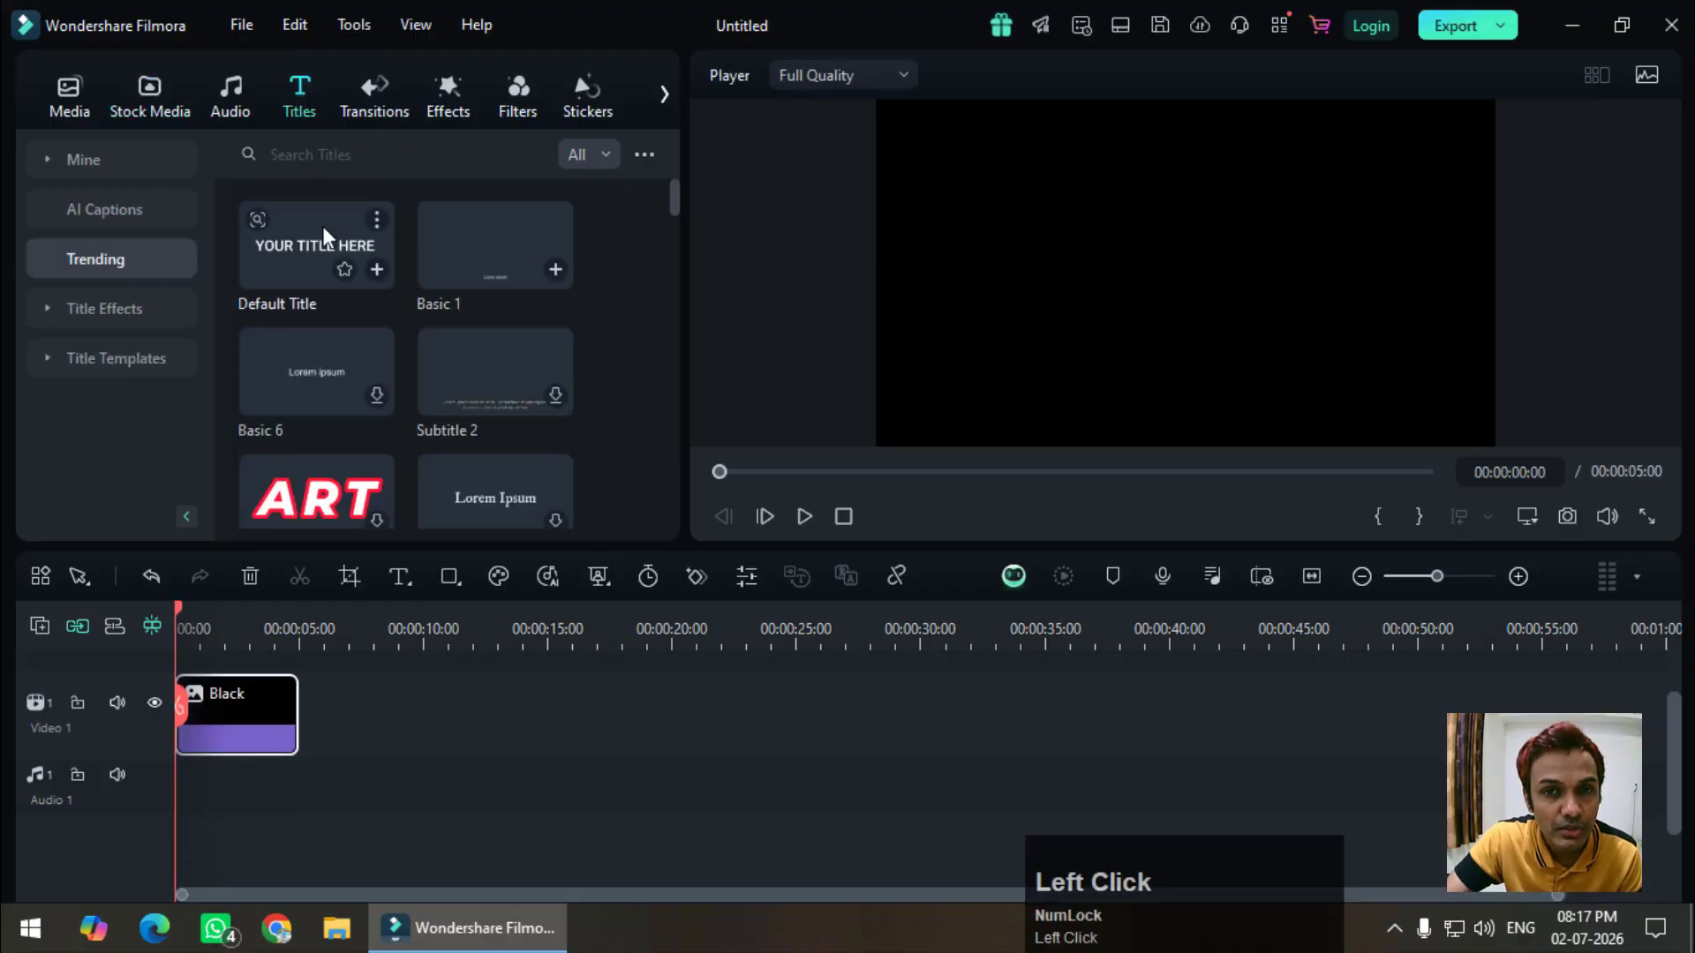
{"action": "left_click_drag", "start_coordinate": [321, 226], "coordinate": [313, 741]}
{"action": "double_click", "coordinate": [1121, 293]}
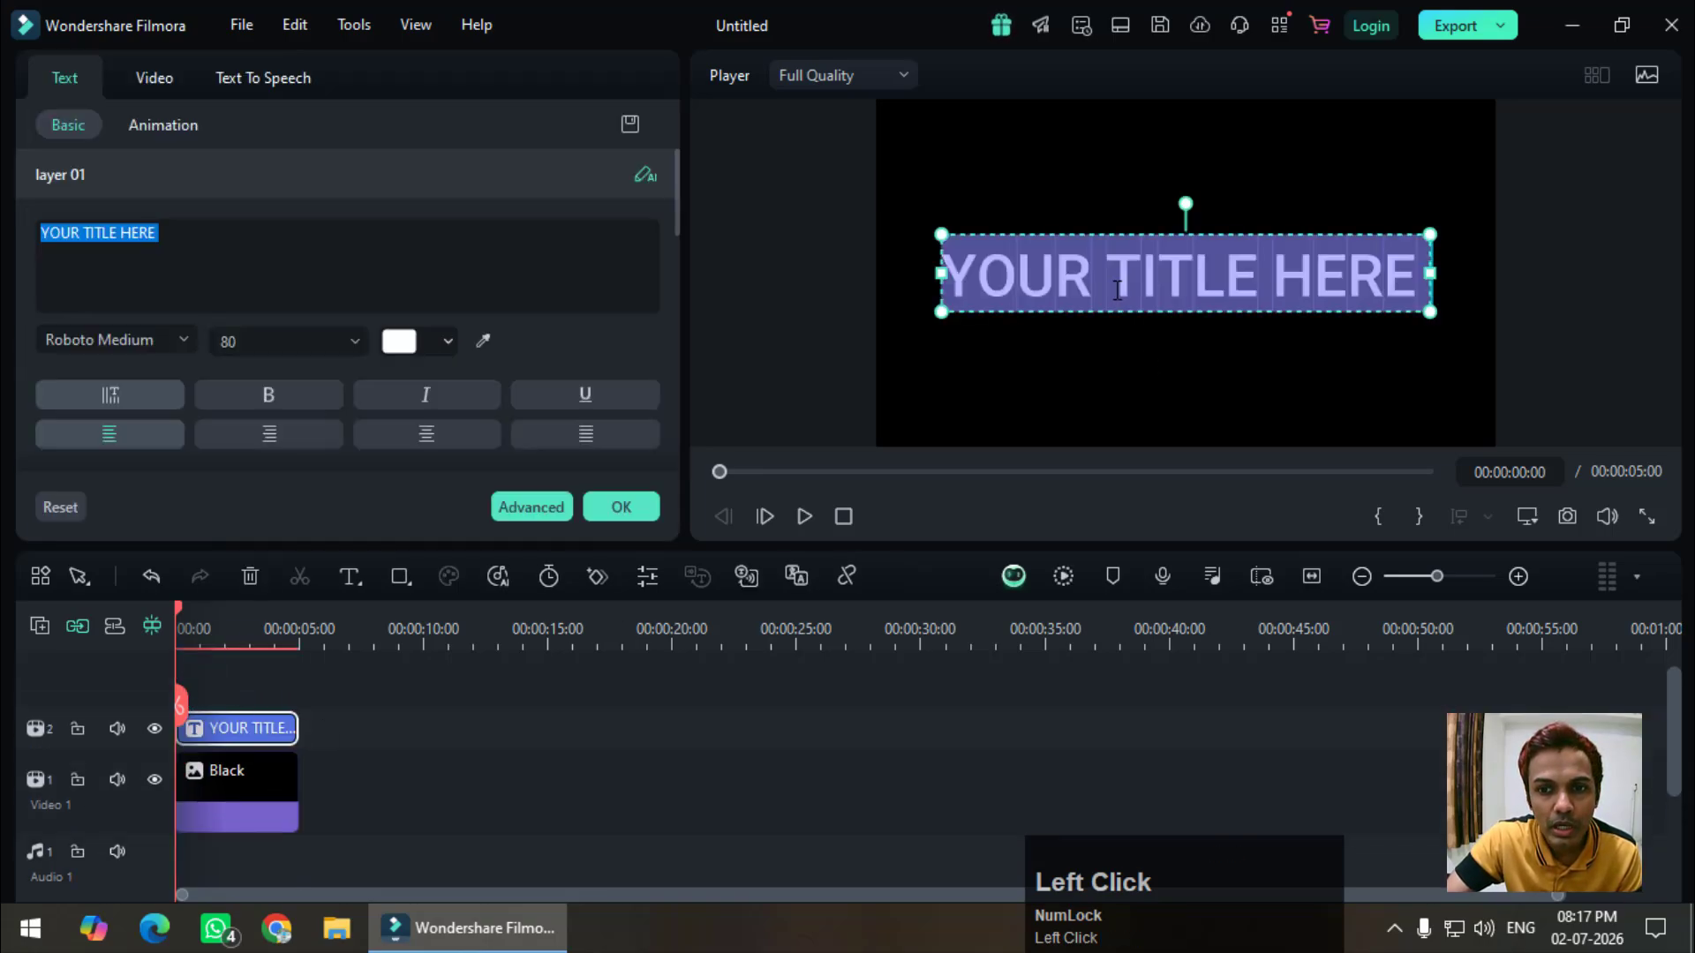
{"action": "left_click", "coordinate": [239, 253]}
{"action": "left_click", "coordinate": [160, 233]}
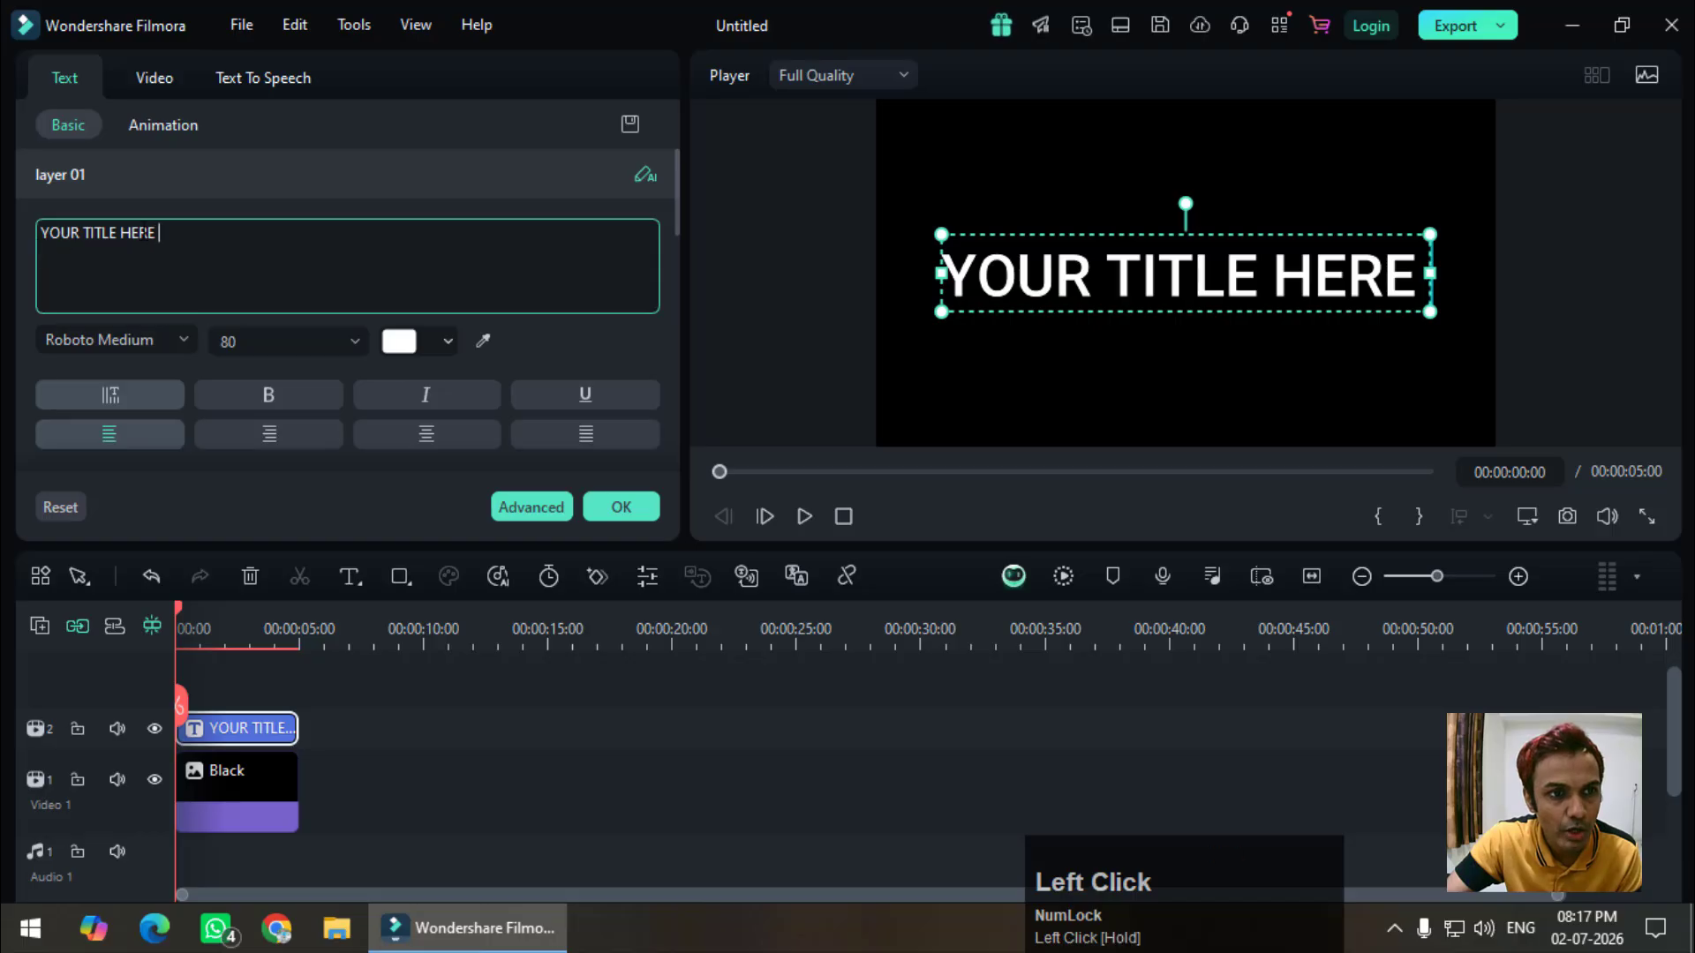
{"action": "left_click_drag", "start_coordinate": [159, 233], "coordinate": [36, 237]}
{"action": "type", "text": "FO"}
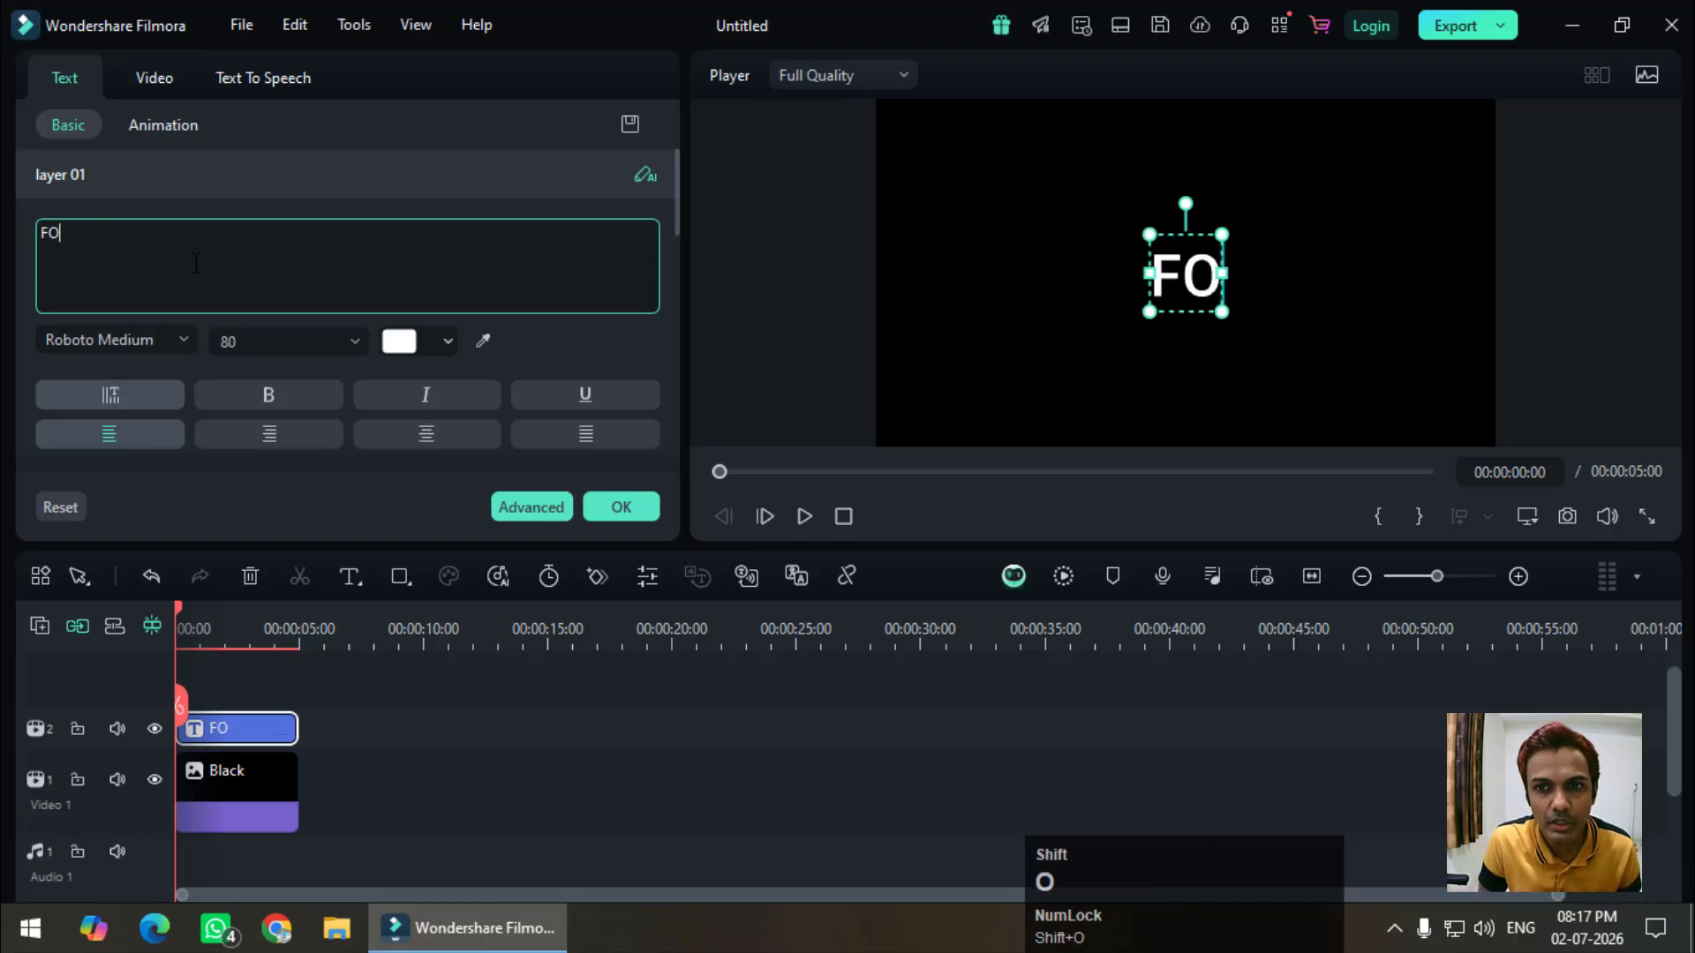
{"action": "type", "text": "OTBALL"}
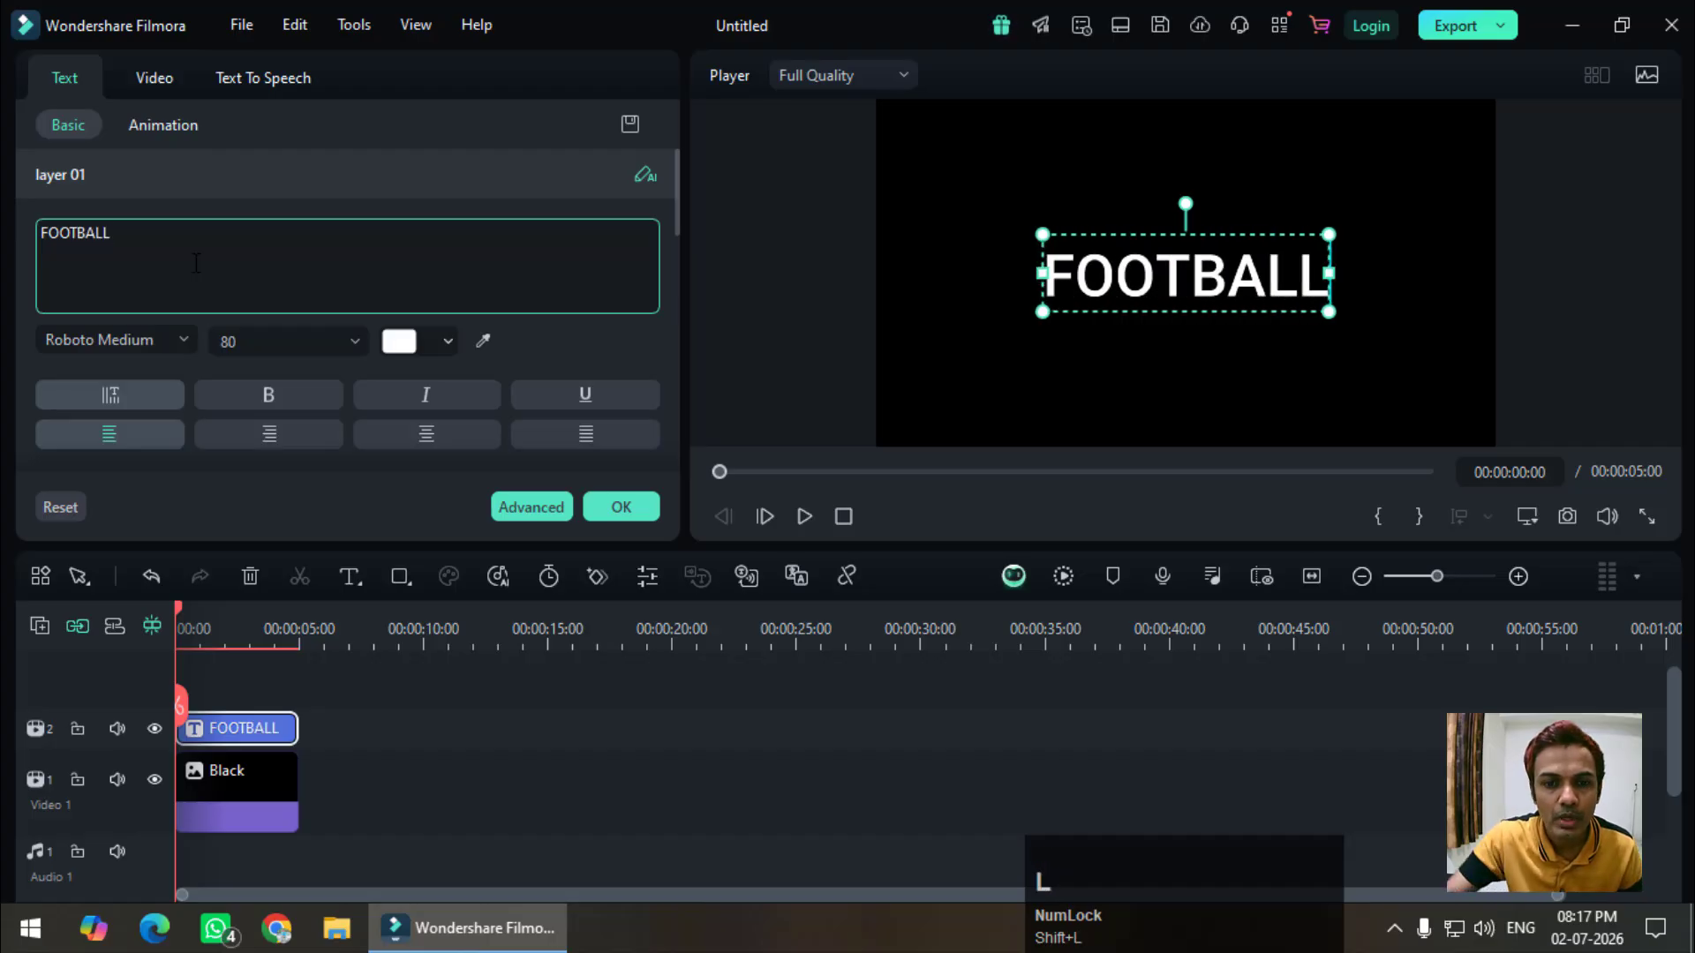
{"action": "left_click", "coordinate": [1071, 287]}
{"action": "left_click", "coordinate": [1167, 270]}
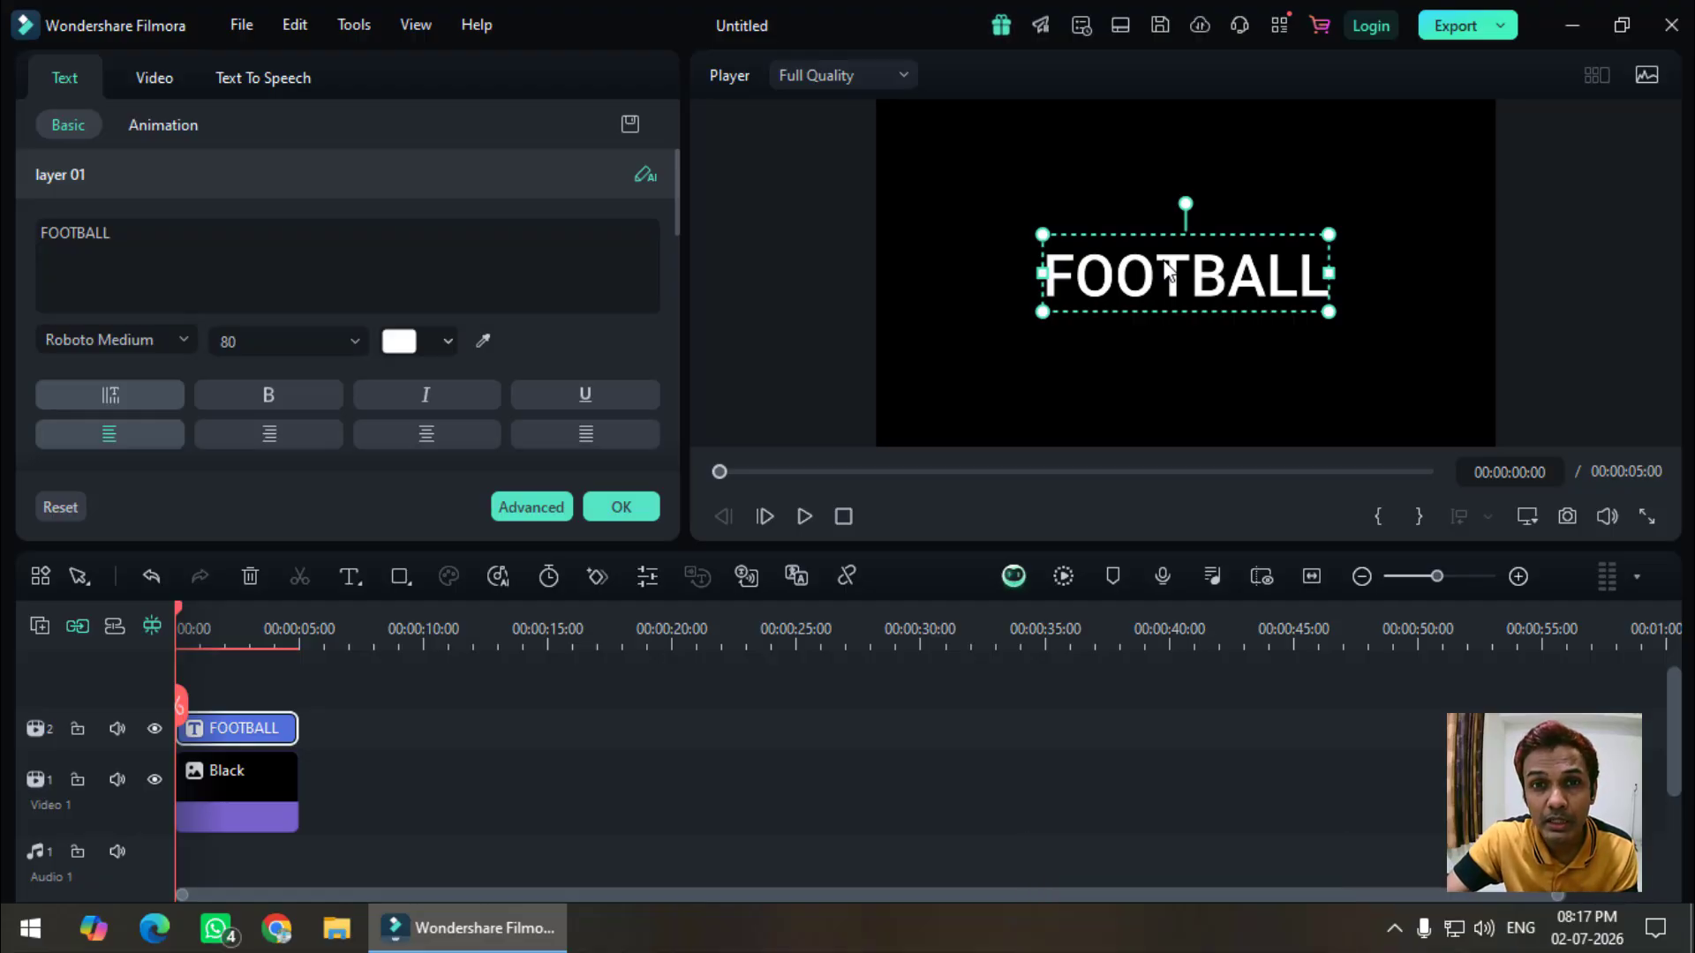
- Set the FOOTBALL title's font to Impact
{"action": "left_click", "coordinate": [102, 339]}
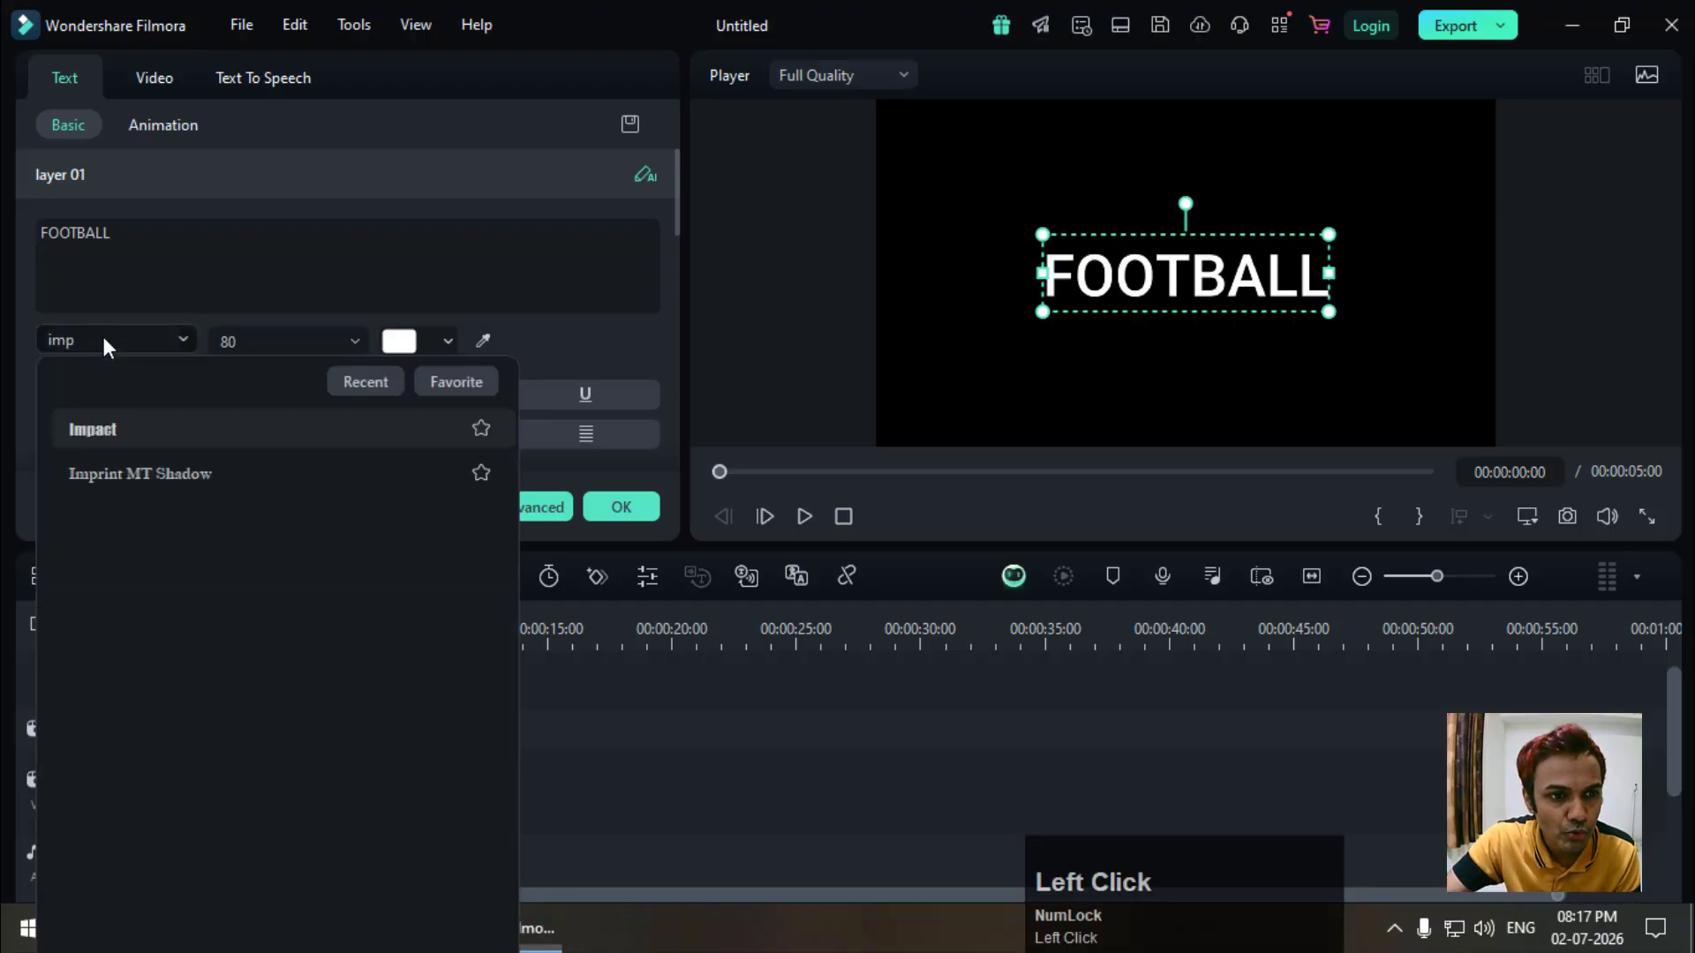
{"action": "left_click", "coordinate": [108, 478]}
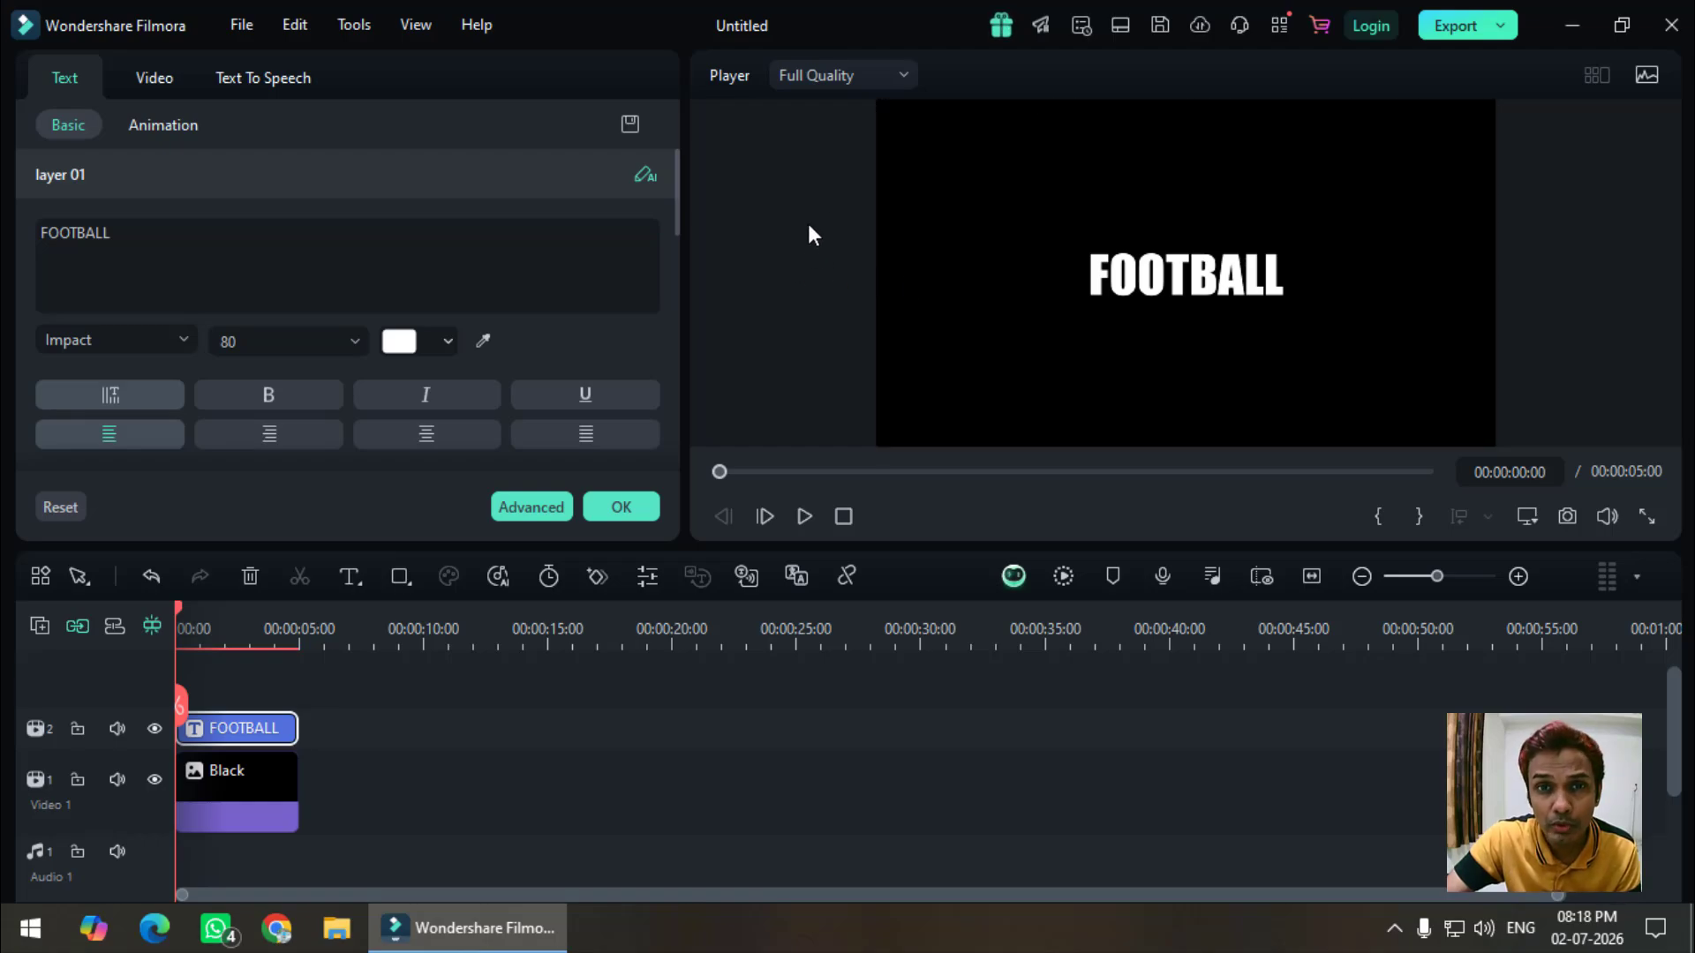
{"action": "left_click", "coordinate": [1091, 300]}
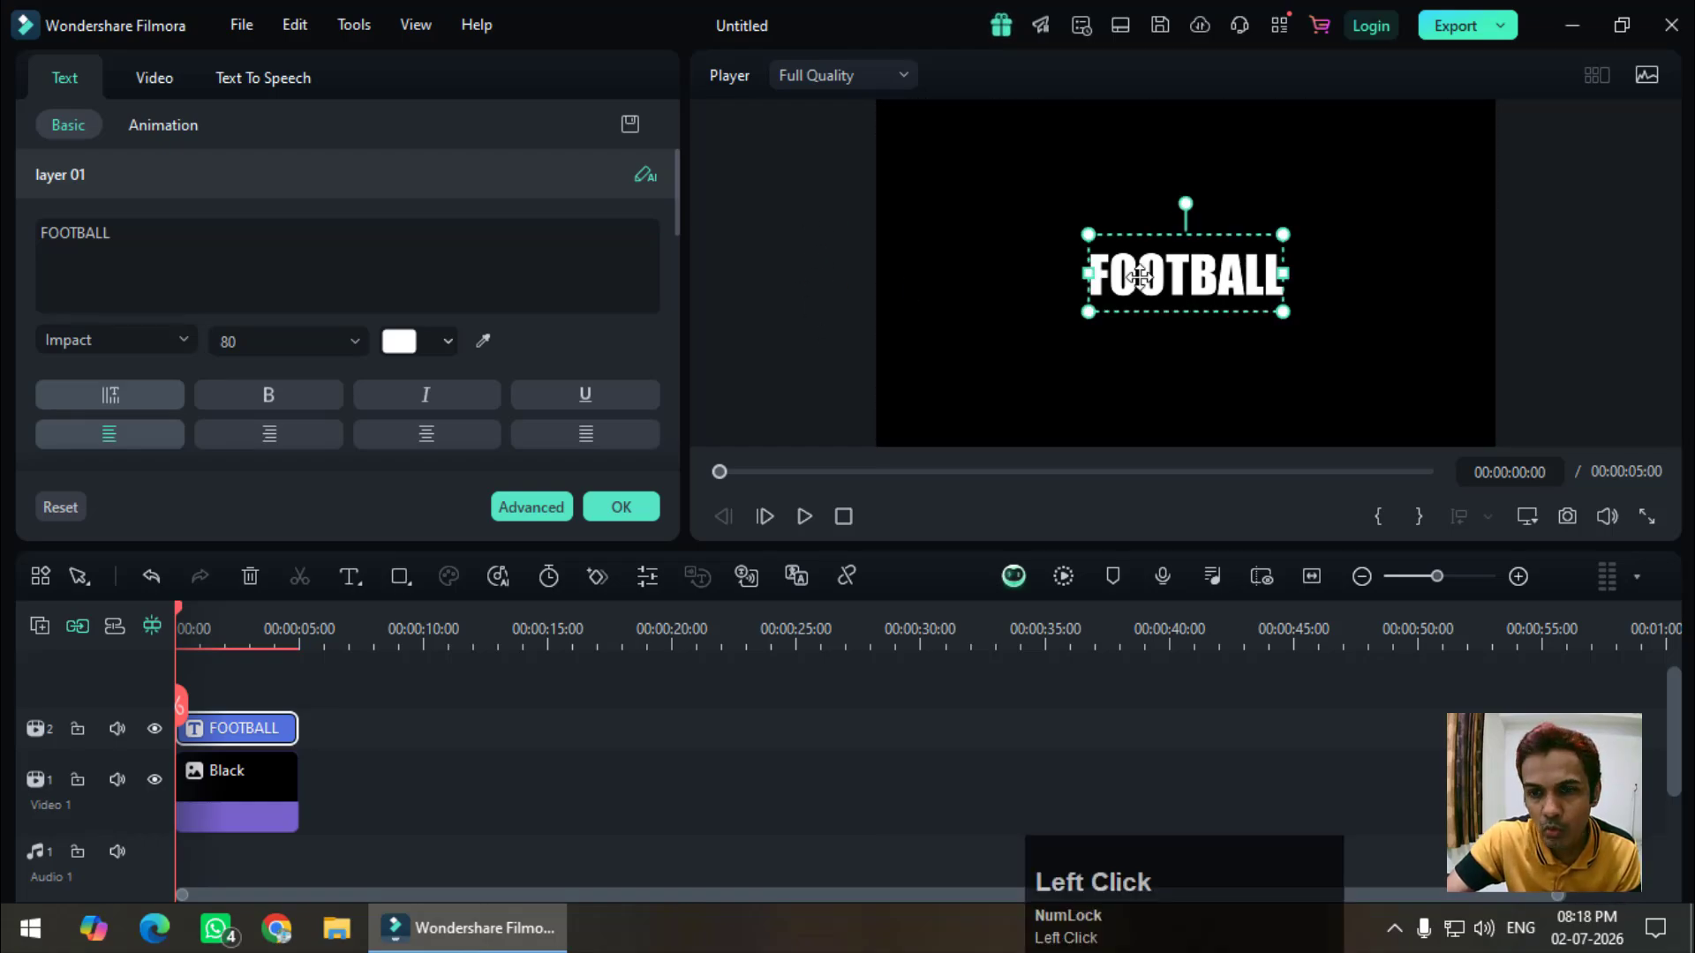
{"action": "left_click", "coordinate": [801, 274]}
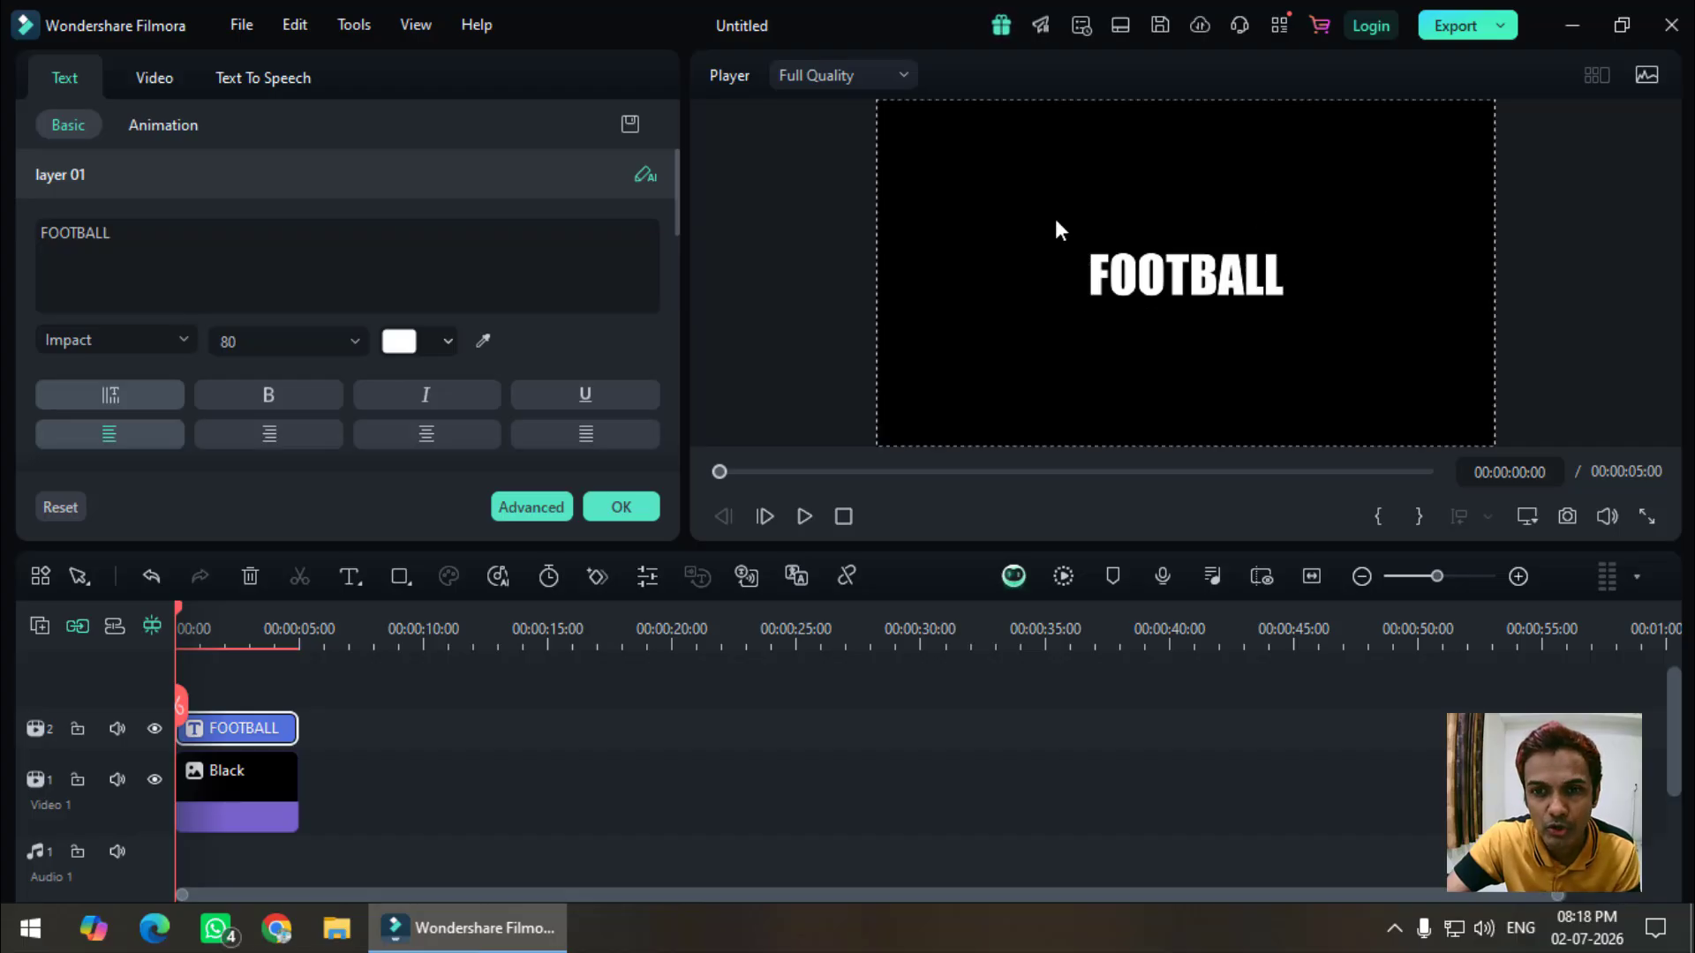
- Save a PNG snapshot of the current FOOTBALL frame and close the title editing settings
{"action": "left_click", "coordinate": [1574, 517]}
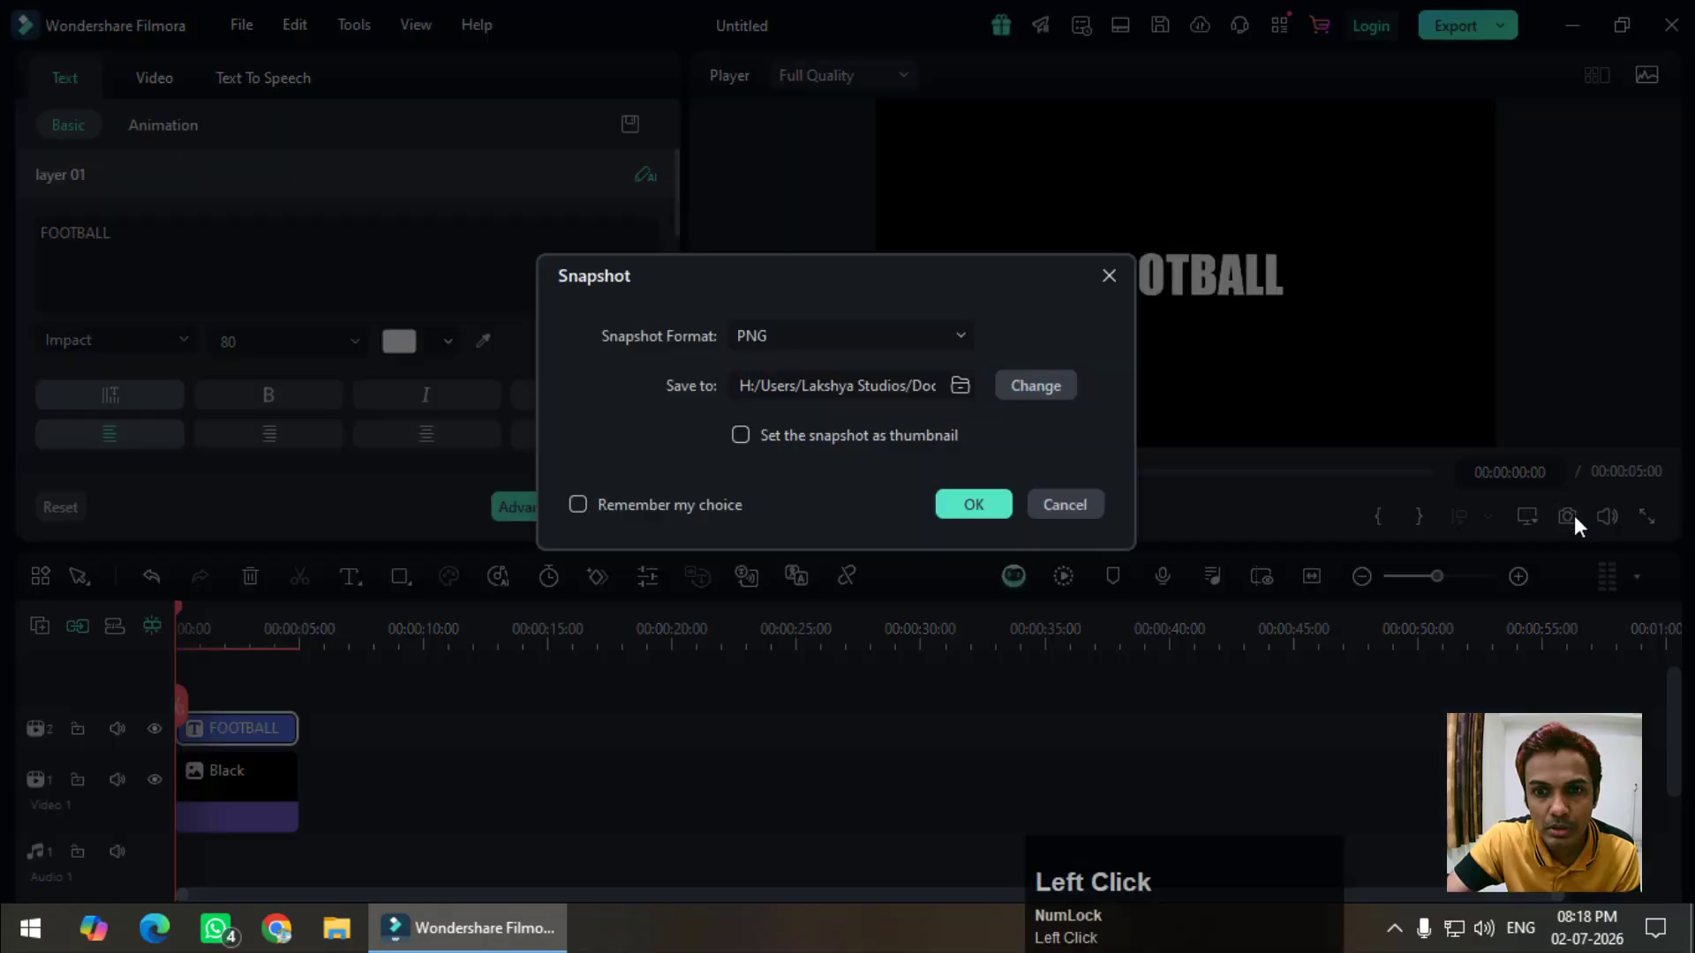
{"action": "left_click", "coordinate": [1003, 496]}
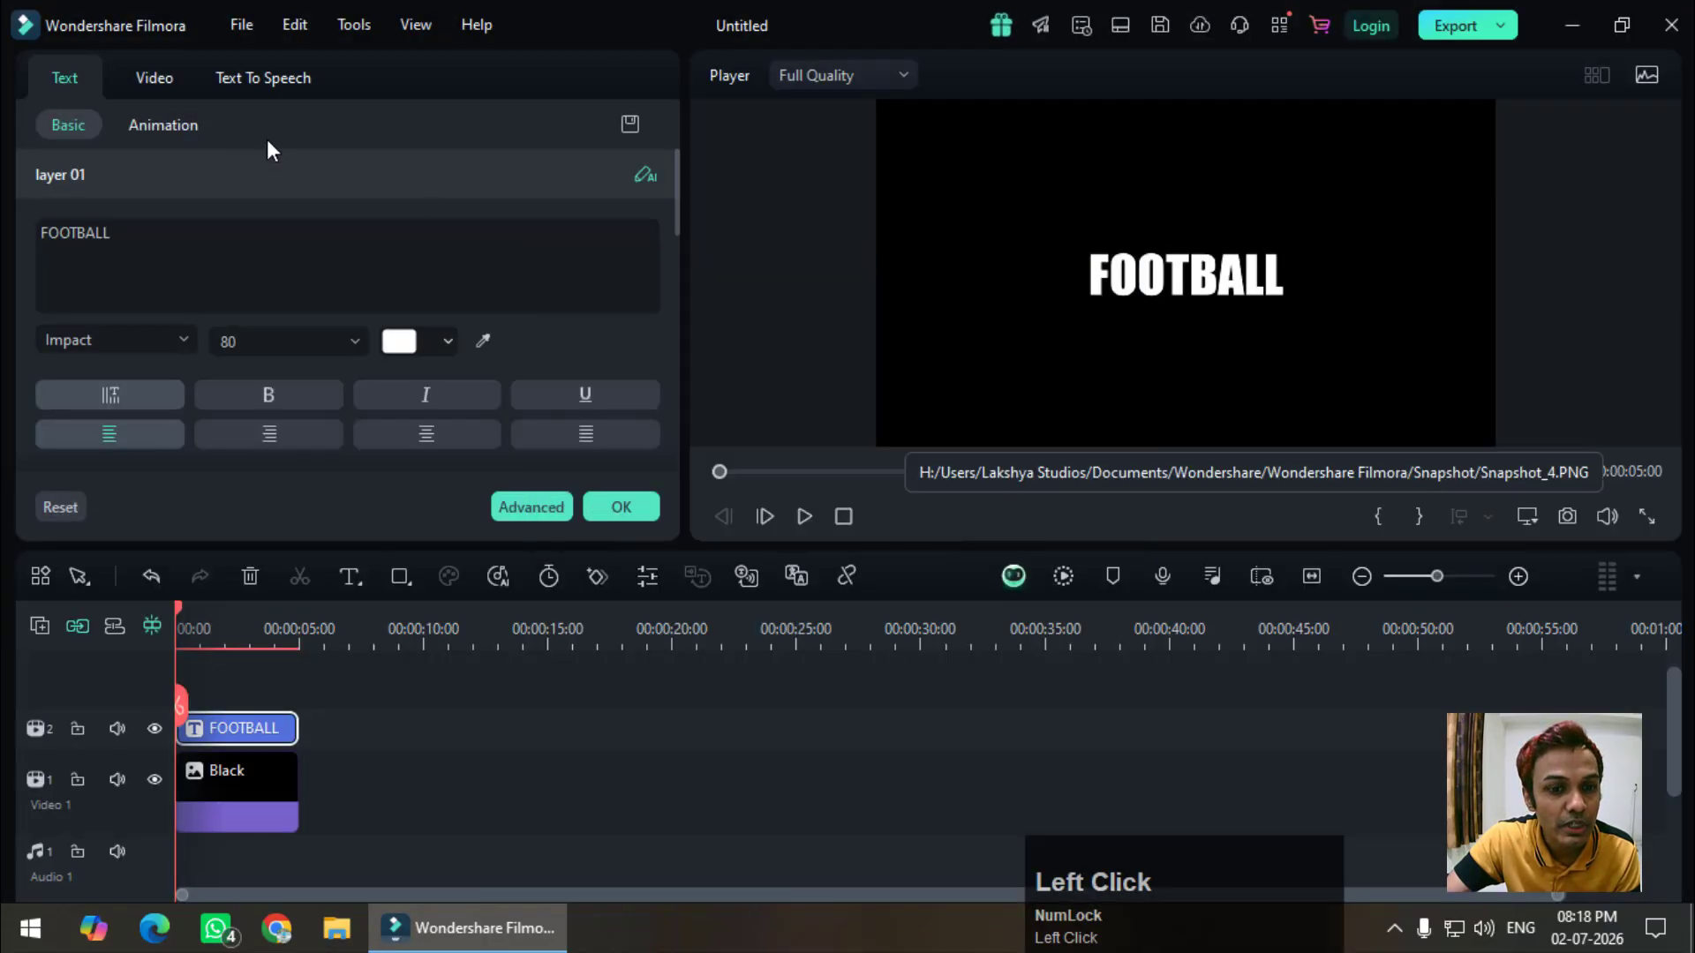
{"action": "left_click", "coordinate": [625, 512]}
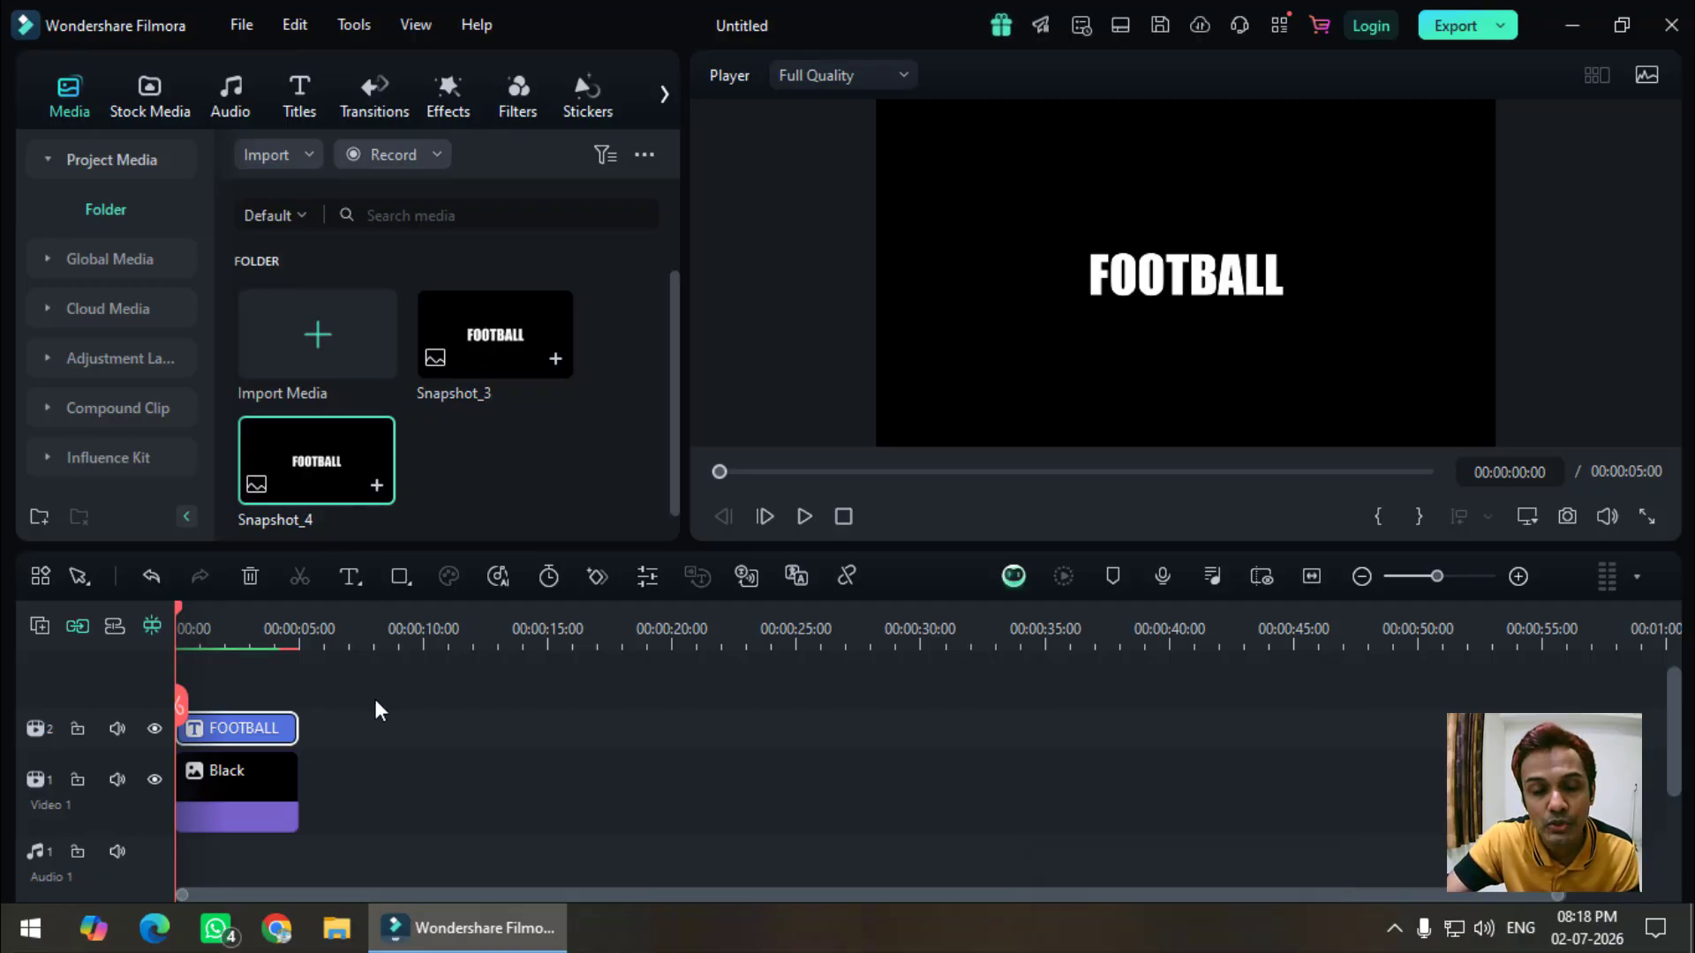
- Delete the title and Black clips from the timeline and place the Snapshot_4 image at the start of the video track
{"action": "left_click_drag", "start_coordinate": [346, 718], "coordinate": [222, 828]}
{"action": "key", "text": "Delete"}
{"action": "left_click", "coordinate": [306, 710]}
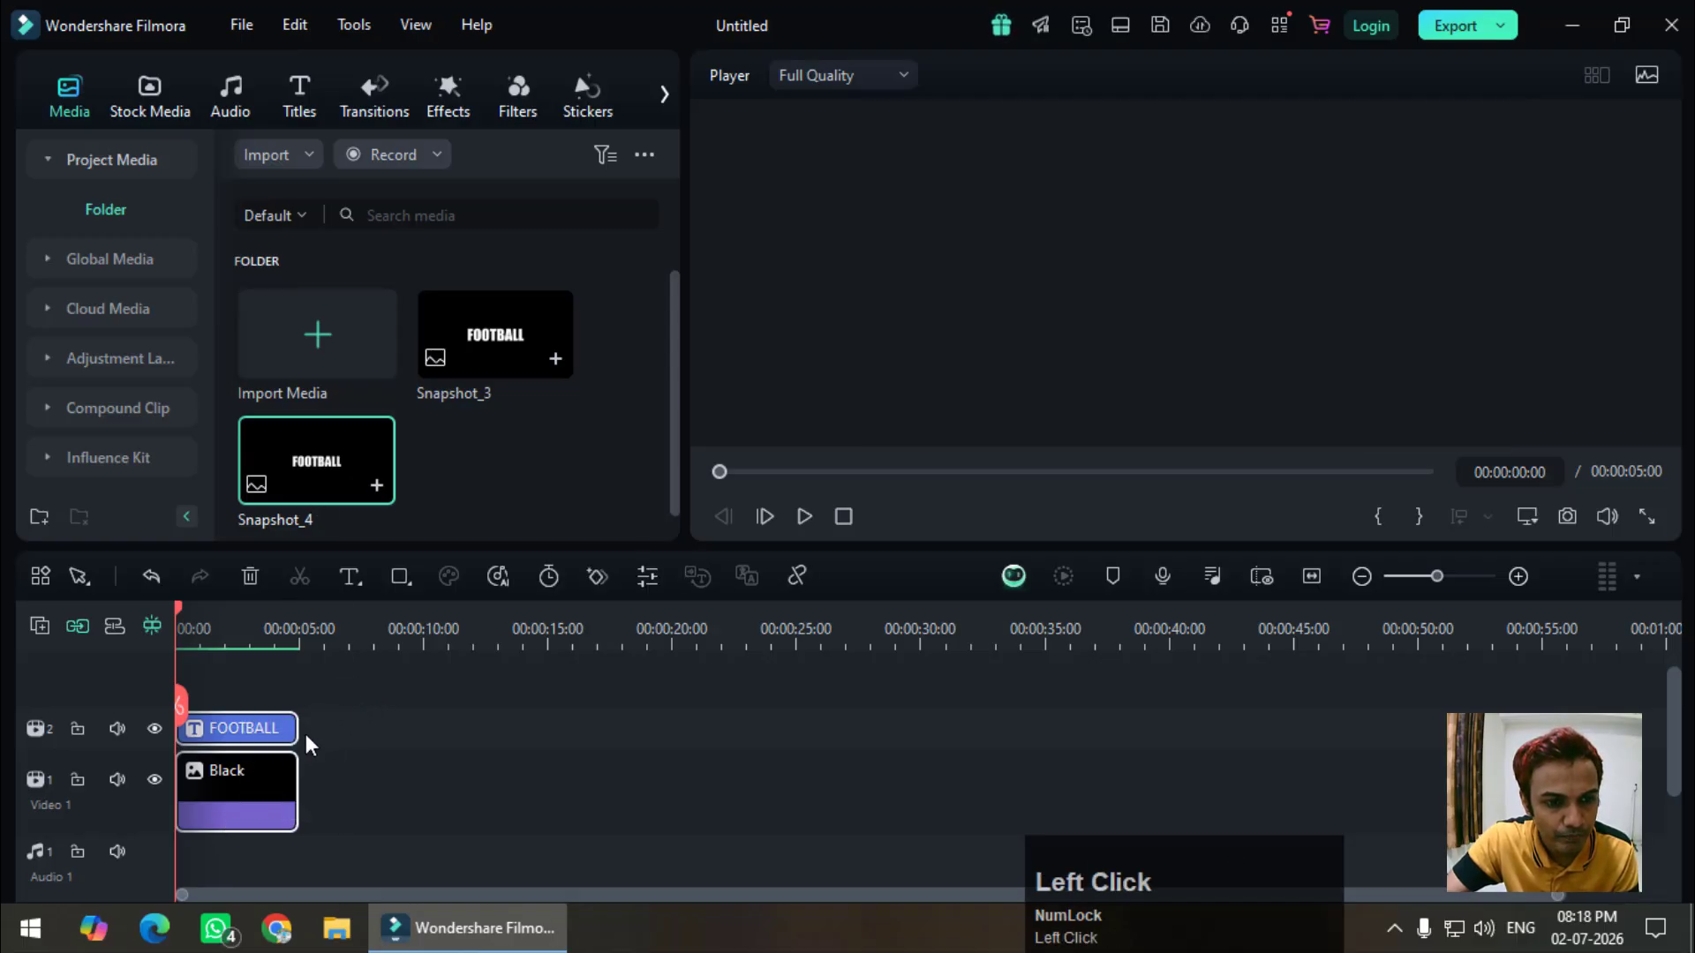
{"action": "left_click_drag", "start_coordinate": [305, 734], "coordinate": [236, 823]}
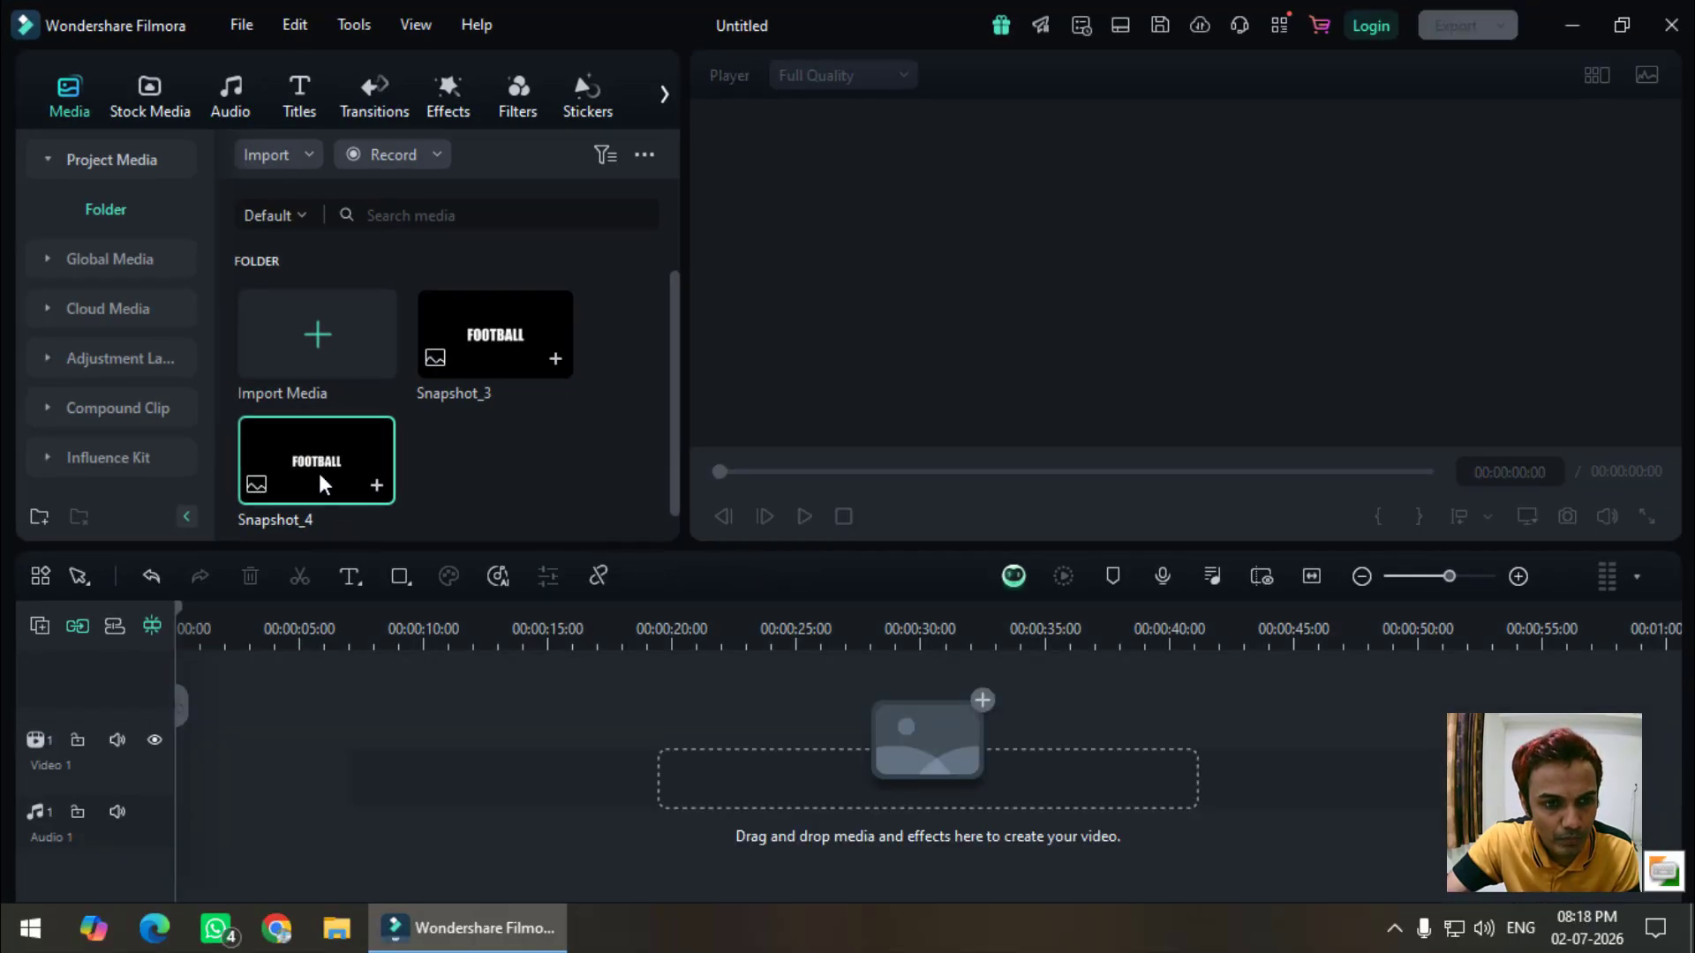
{"action": "left_click_drag", "start_coordinate": [321, 477], "coordinate": [215, 783]}
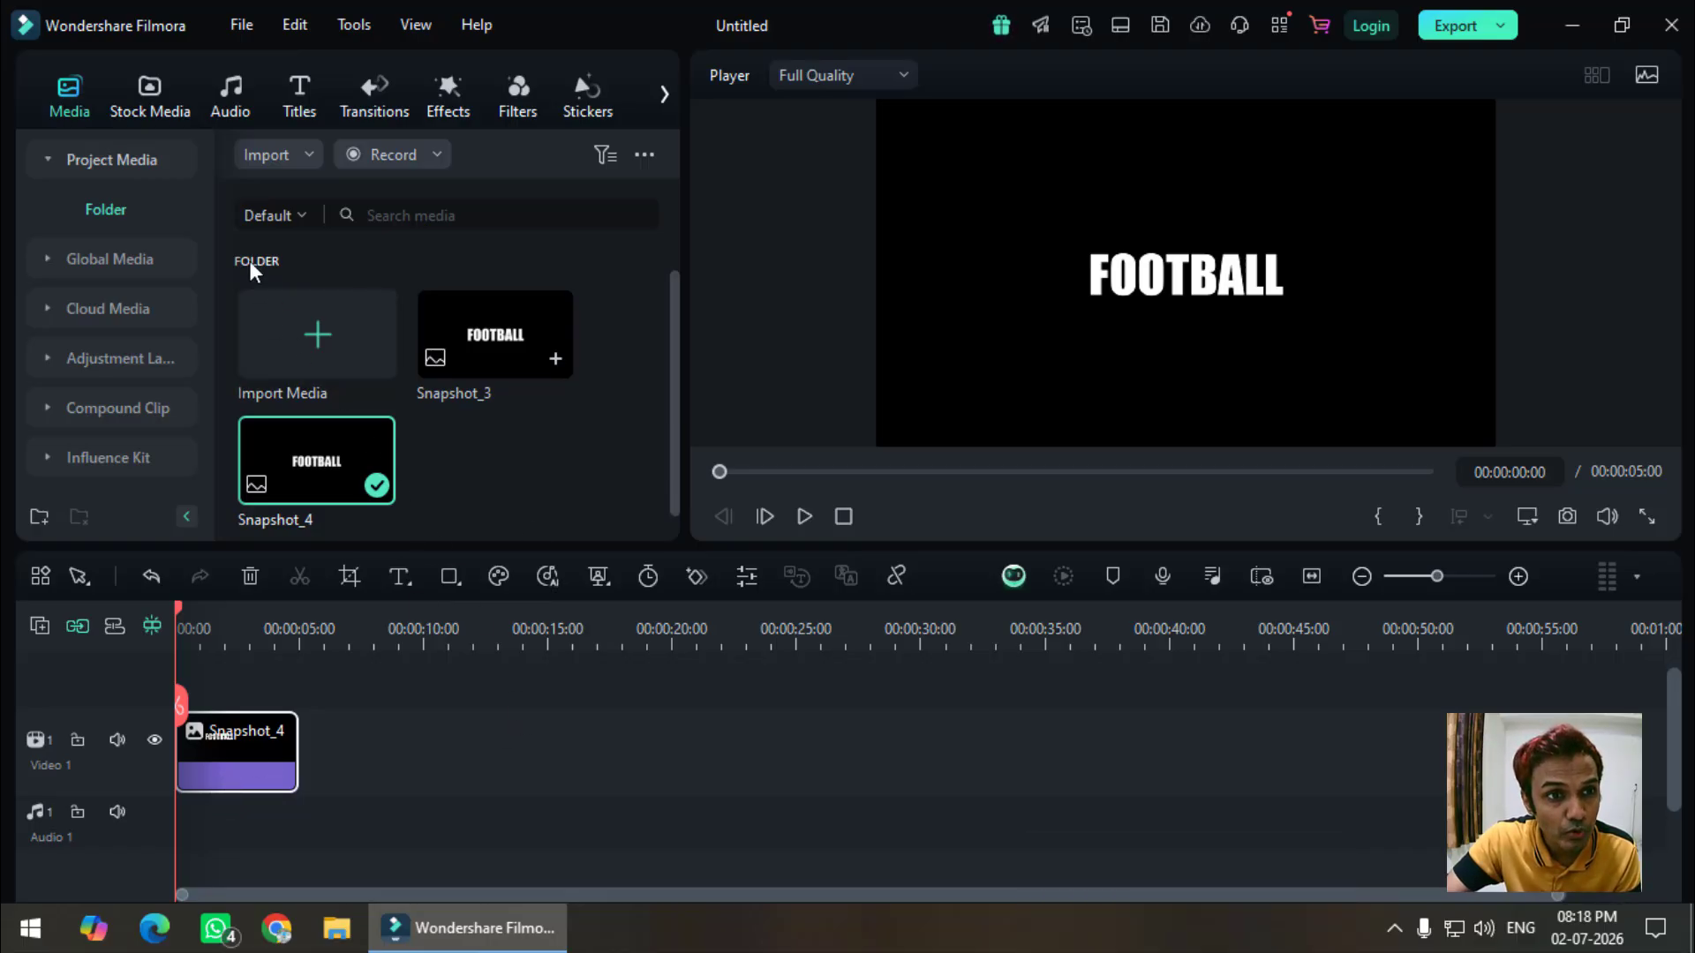
- Browse the stock media library categories, including Solid Color and Gradient Color, for a clip to combine with the text
{"action": "left_click", "coordinate": [154, 106]}
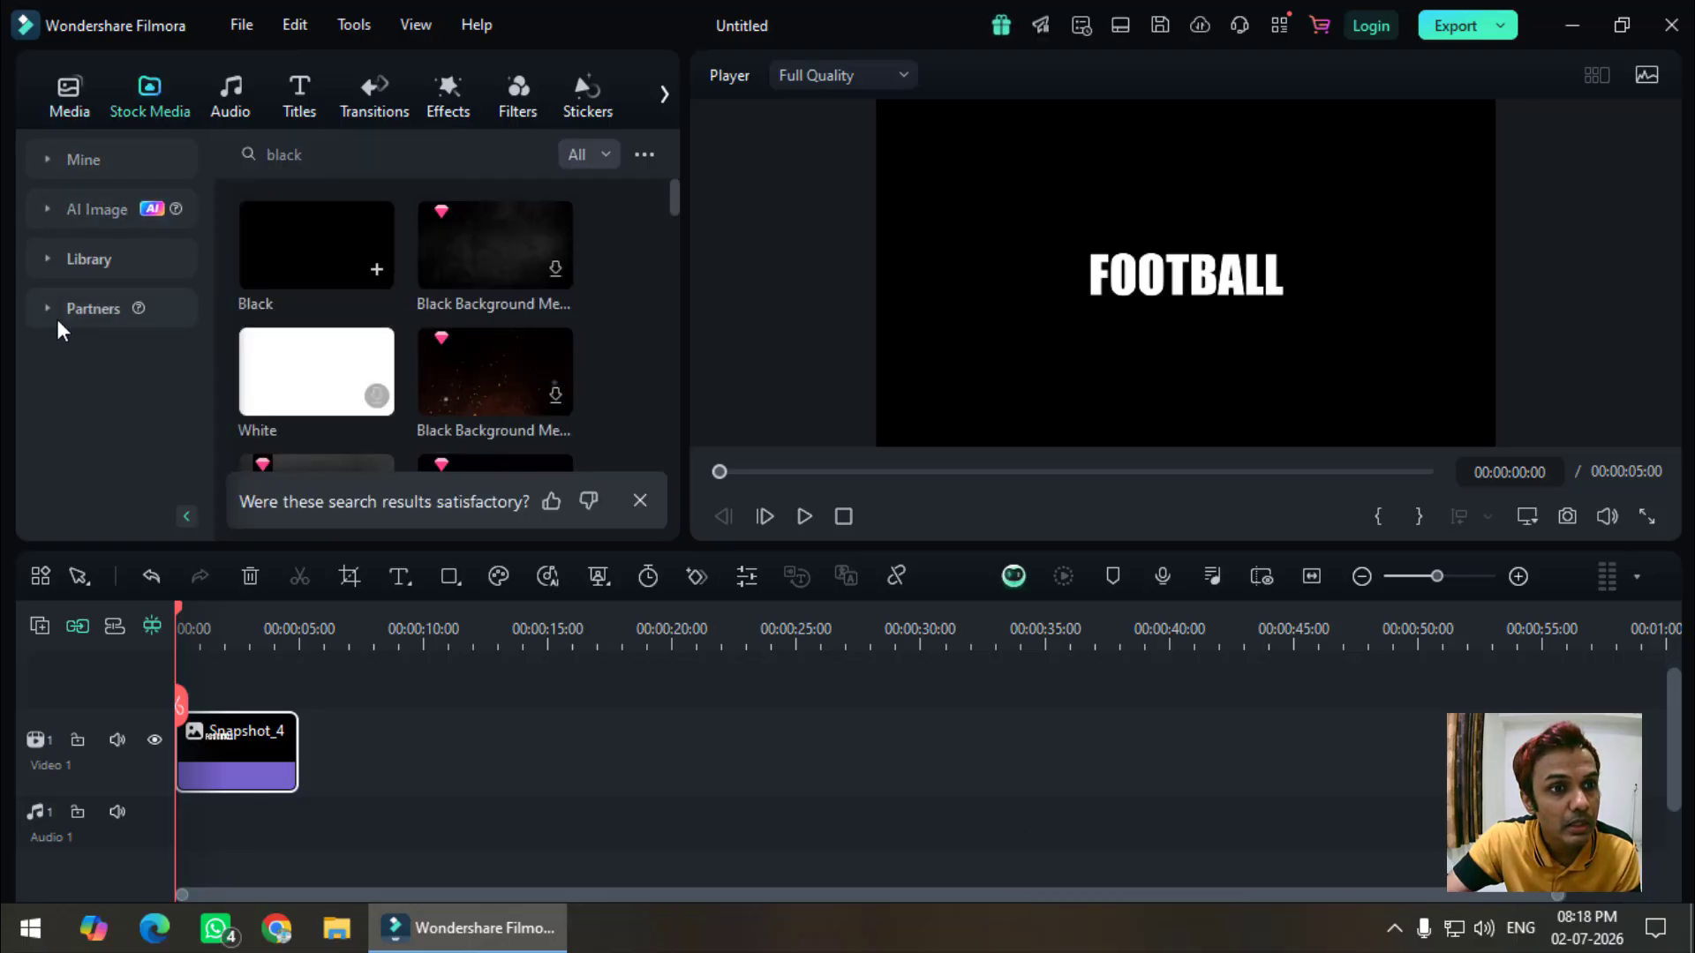
{"action": "left_click", "coordinate": [43, 266]}
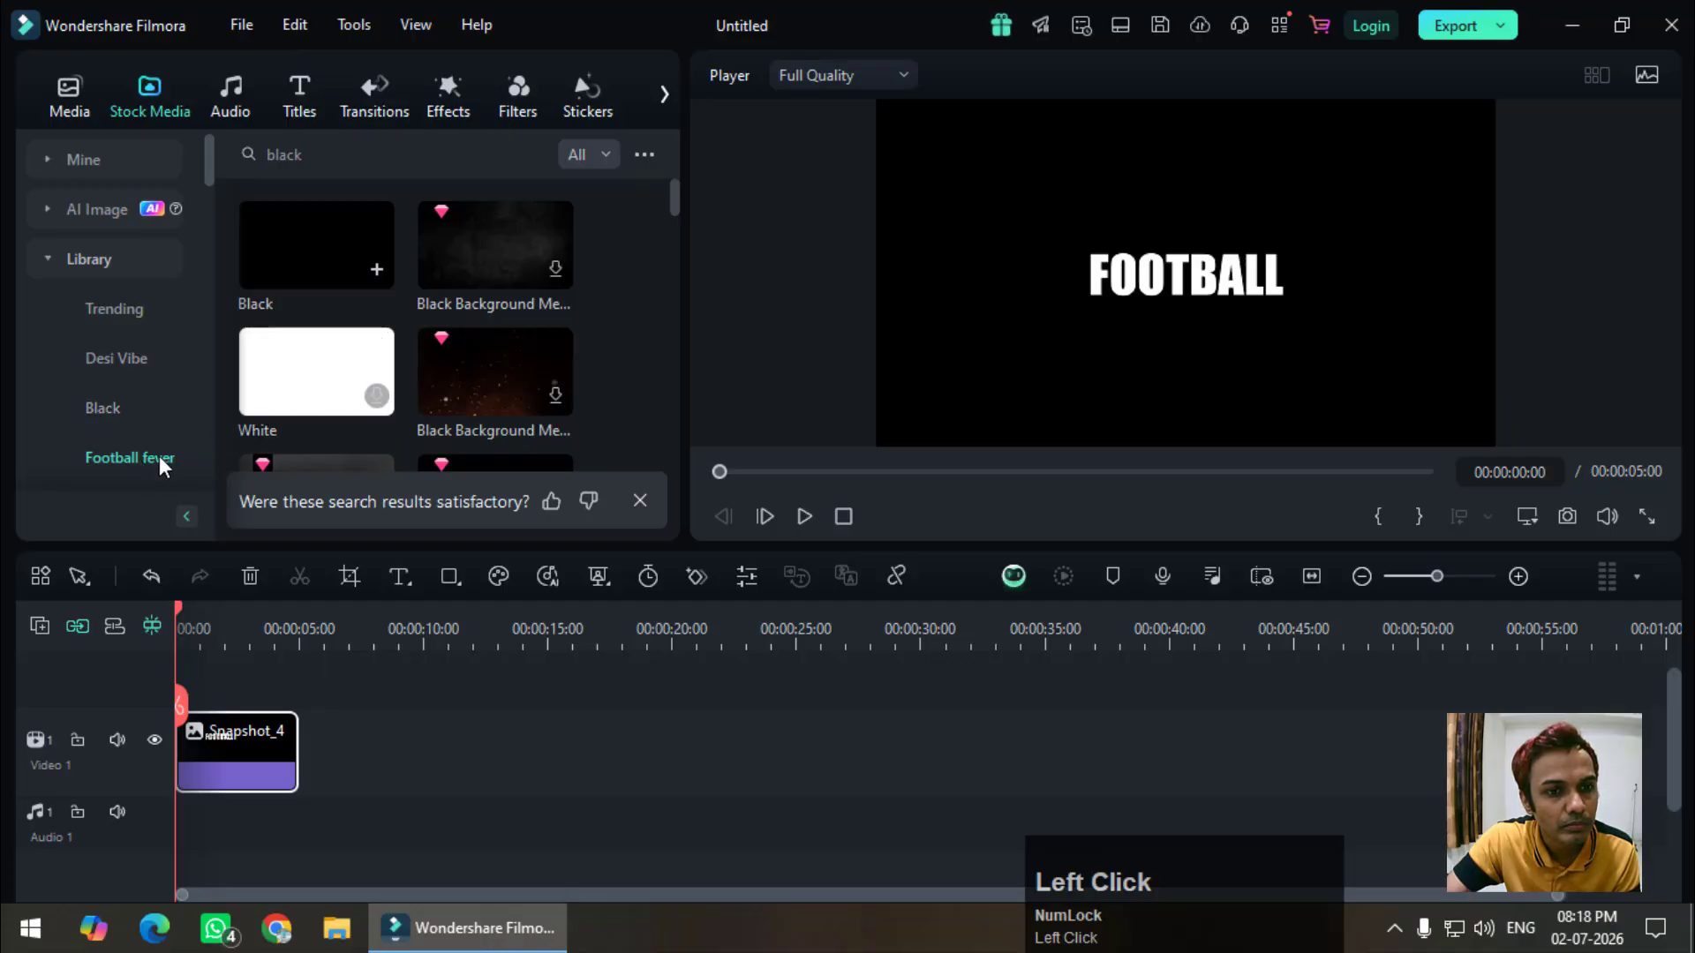
{"action": "left_click_drag", "start_coordinate": [678, 204], "coordinate": [674, 265]}
{"action": "scroll", "coordinate": [147, 363], "scroll_direction": "down", "scroll_amount": 5}
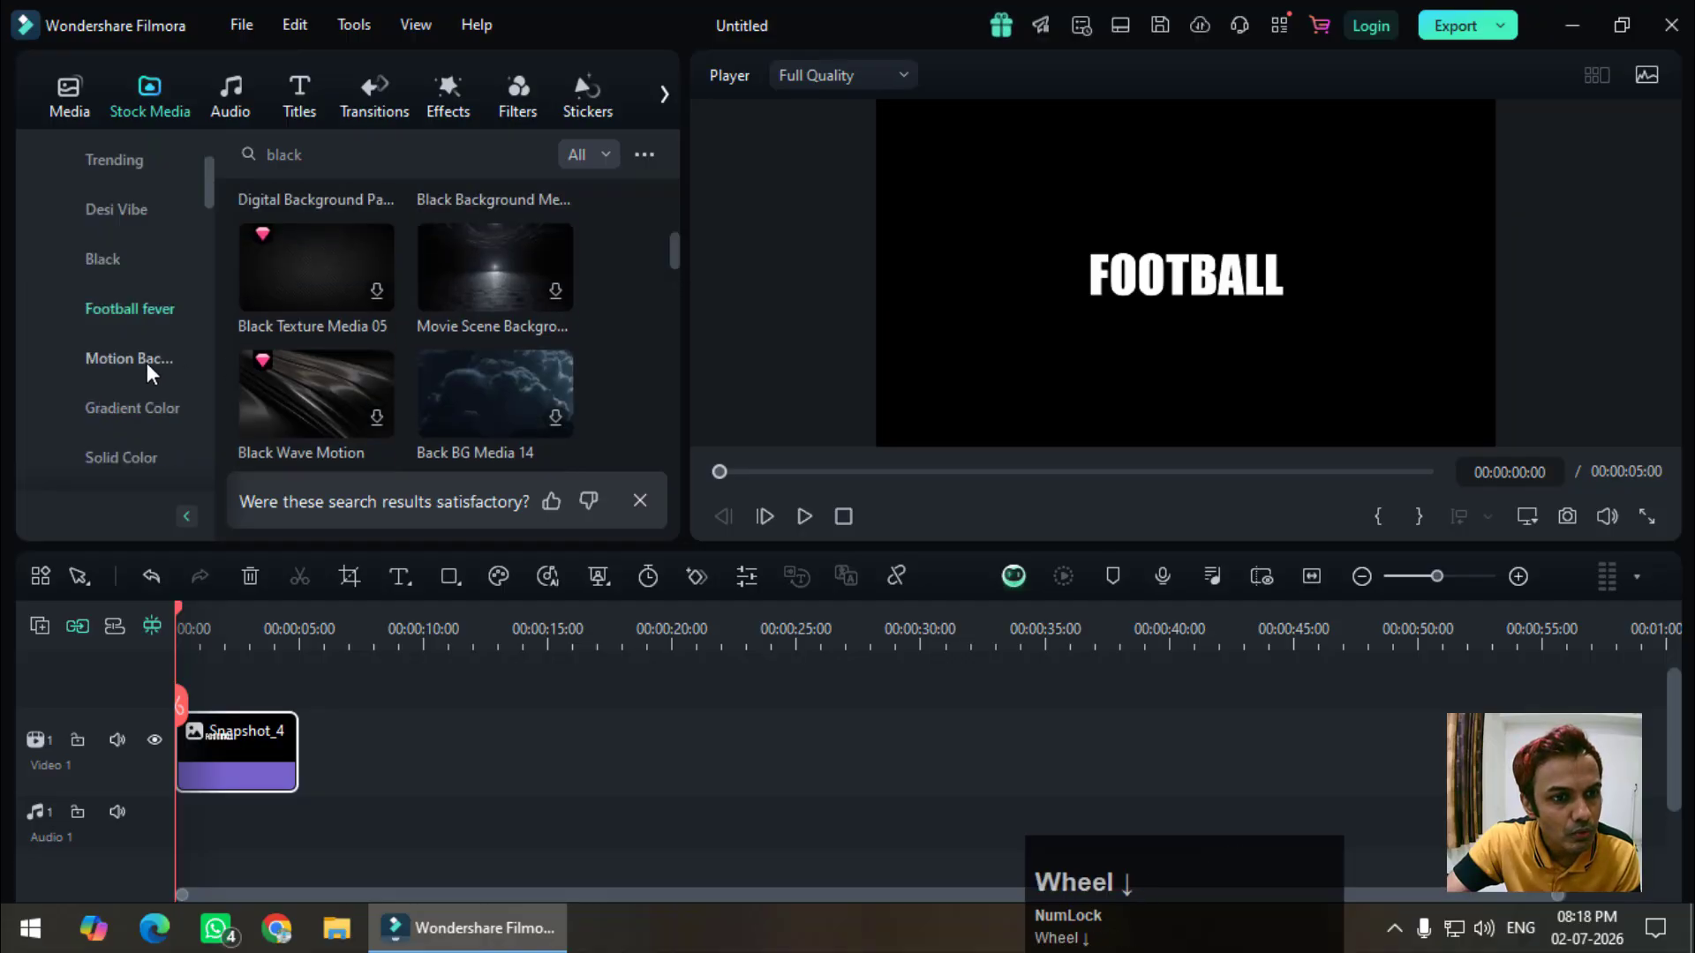
{"action": "scroll", "coordinate": [147, 363], "scroll_direction": "down", "scroll_amount": 2}
{"action": "scroll", "coordinate": [147, 362], "scroll_direction": "up", "scroll_amount": 7}
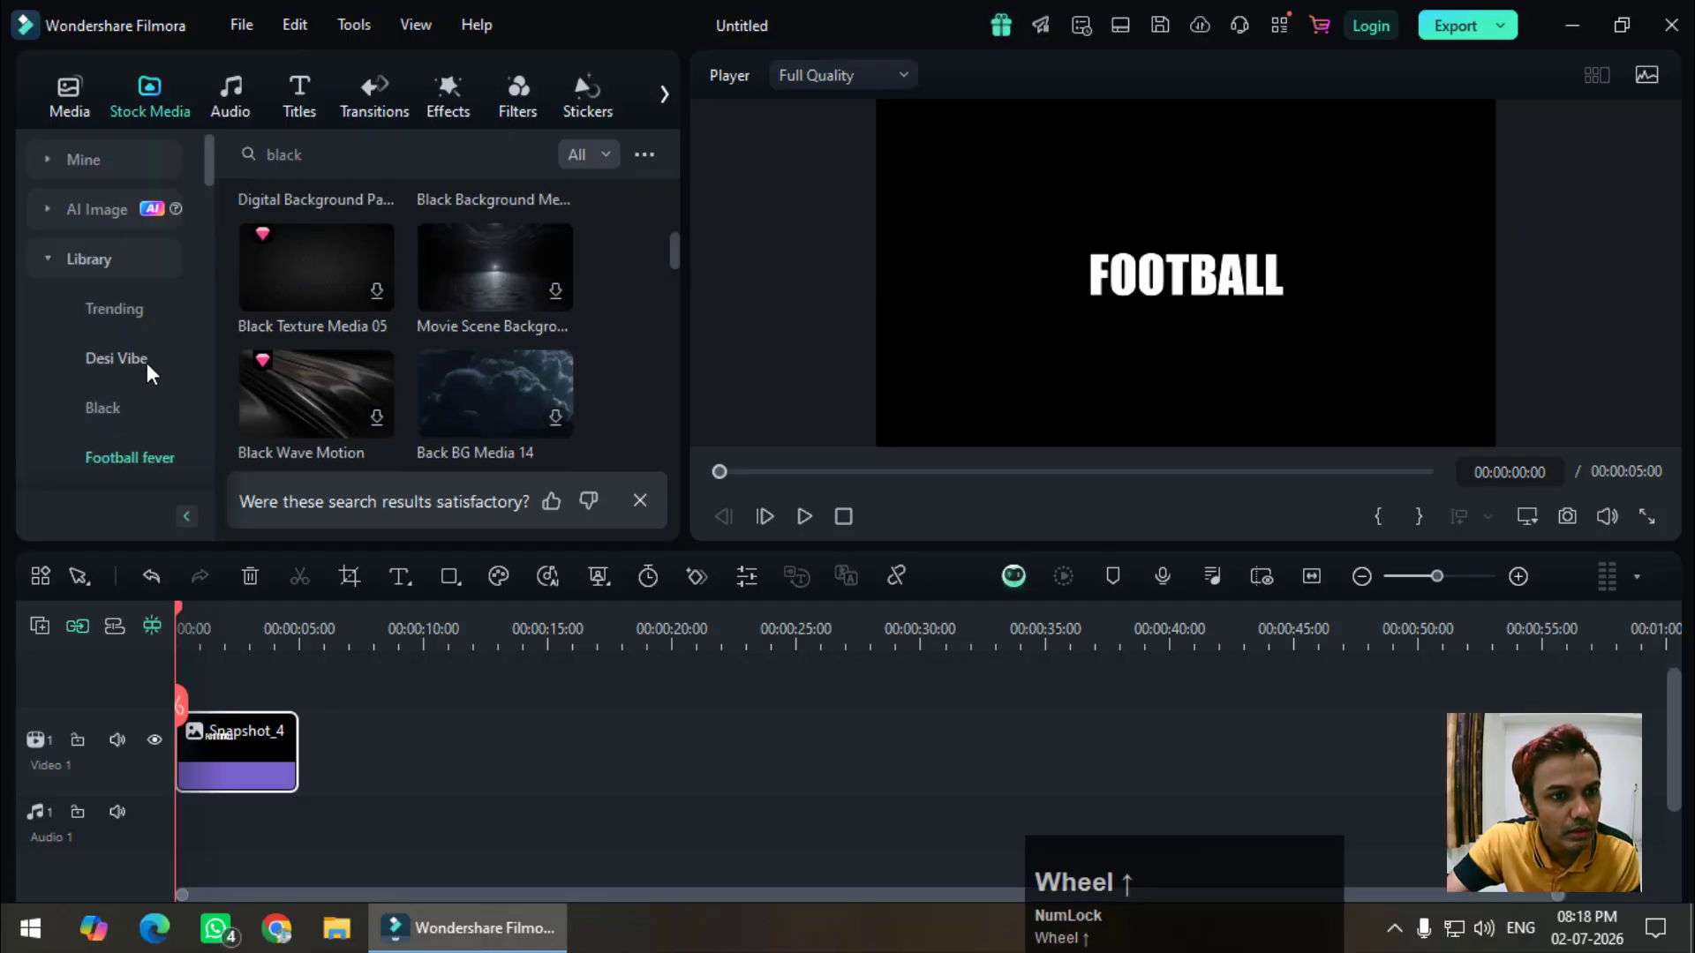
{"action": "scroll", "coordinate": [146, 364], "scroll_direction": "down", "scroll_amount": 3}
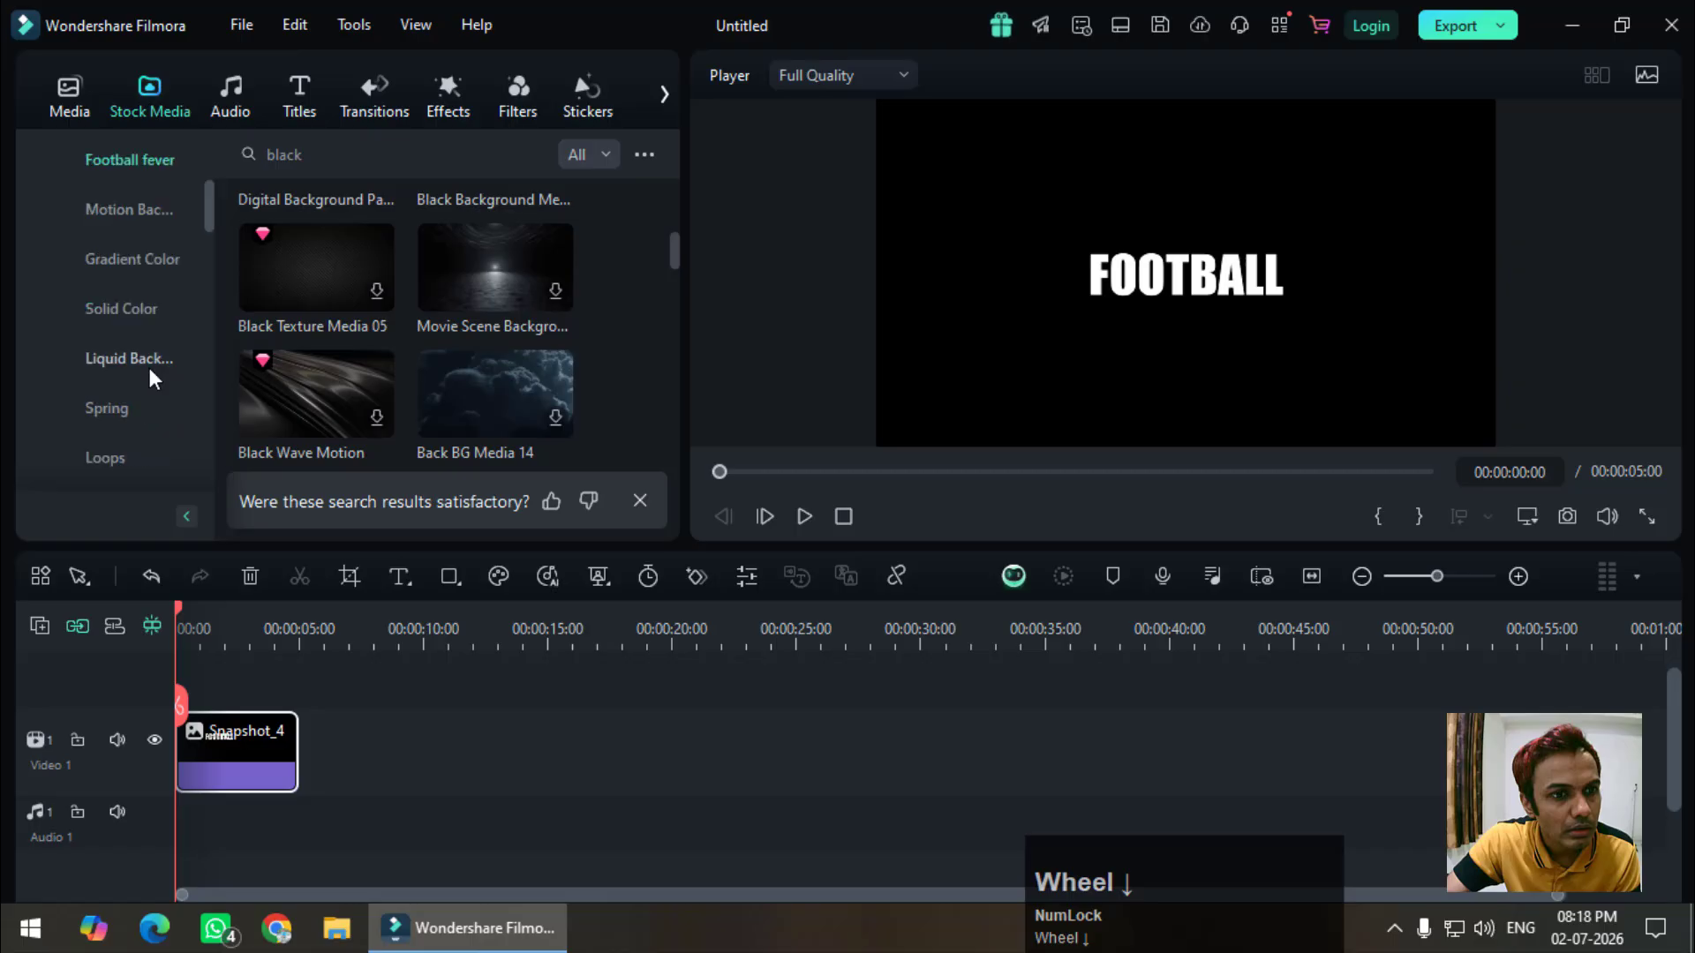
{"action": "left_click", "coordinate": [139, 355]}
{"action": "left_click", "coordinate": [141, 309]}
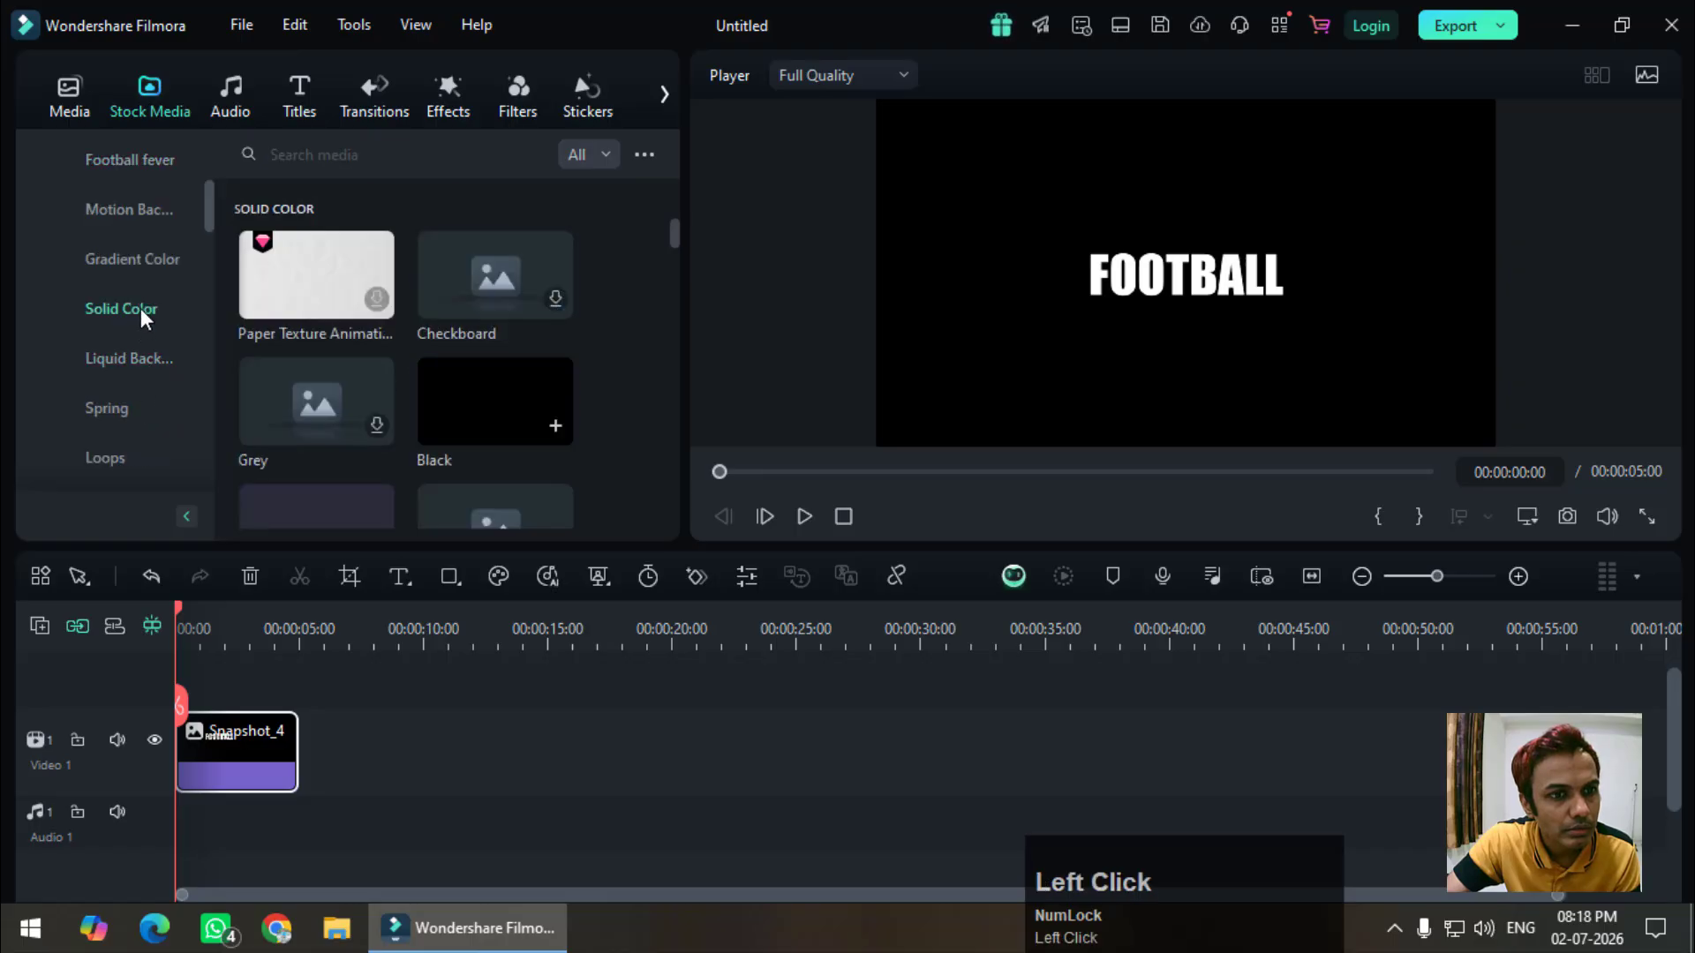
{"action": "left_click", "coordinate": [135, 256]}
- Place the Football fever stock clip of the player kicking the ball on the track above Snapshot_4, aligned to its start
{"action": "scroll", "coordinate": [135, 257], "scroll_direction": "up", "scroll_amount": 3}
{"action": "left_click", "coordinate": [141, 310]}
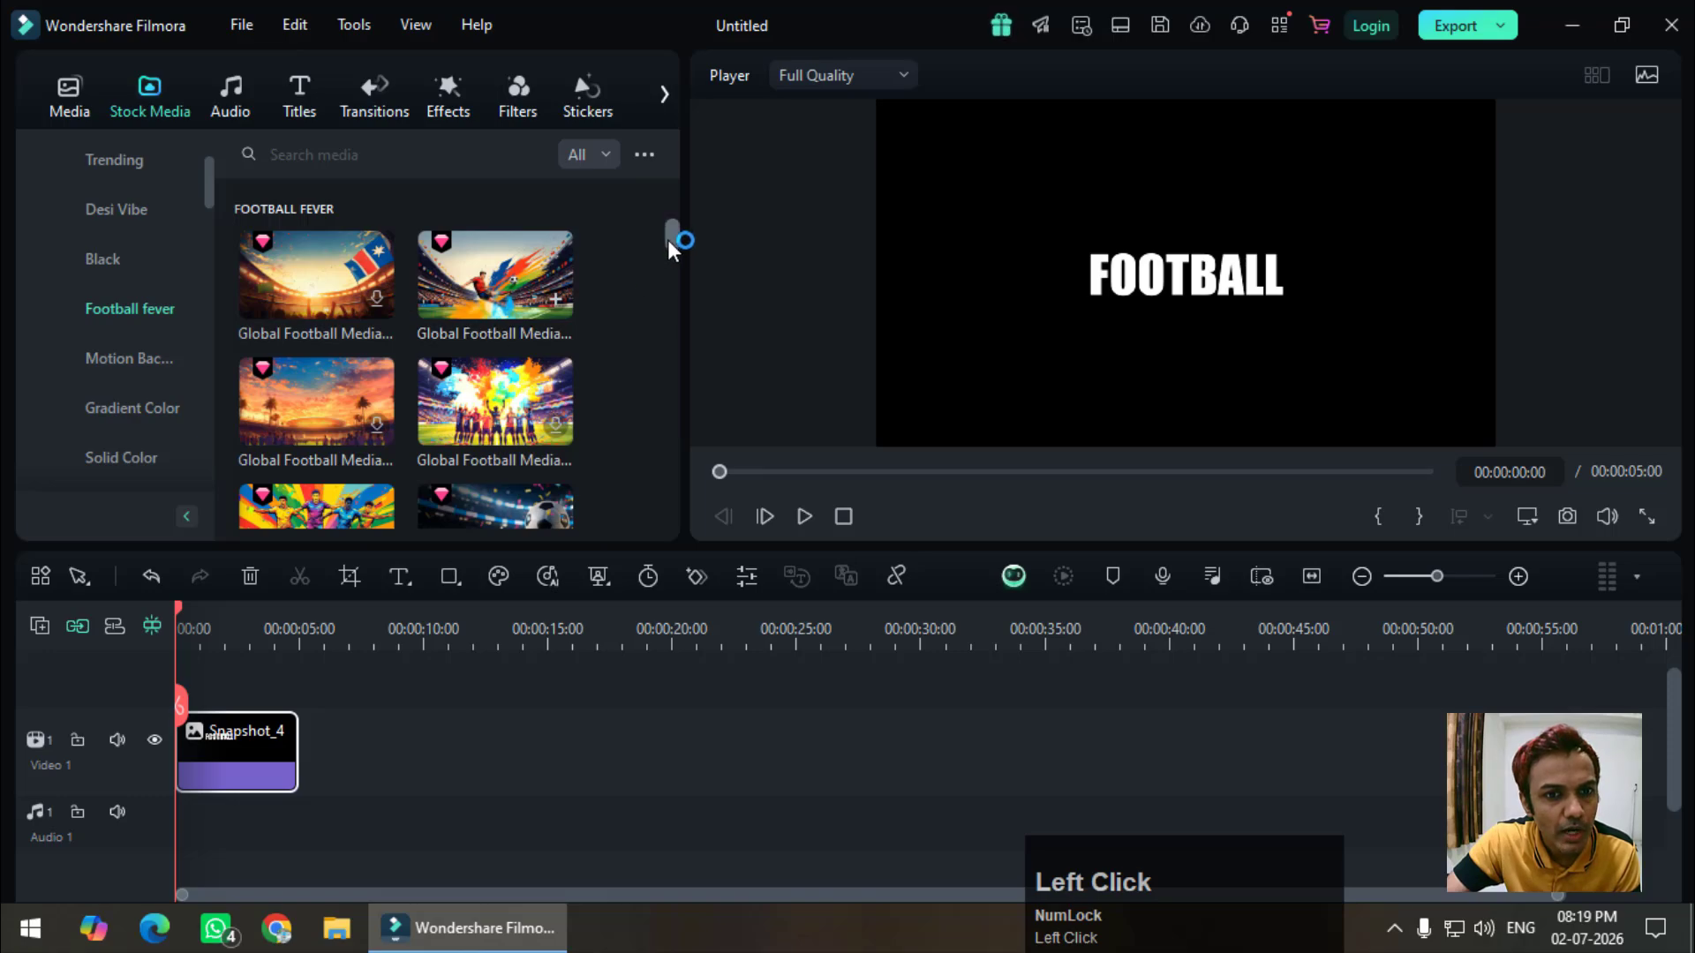
{"action": "left_click_drag", "start_coordinate": [668, 240], "coordinate": [666, 184]}
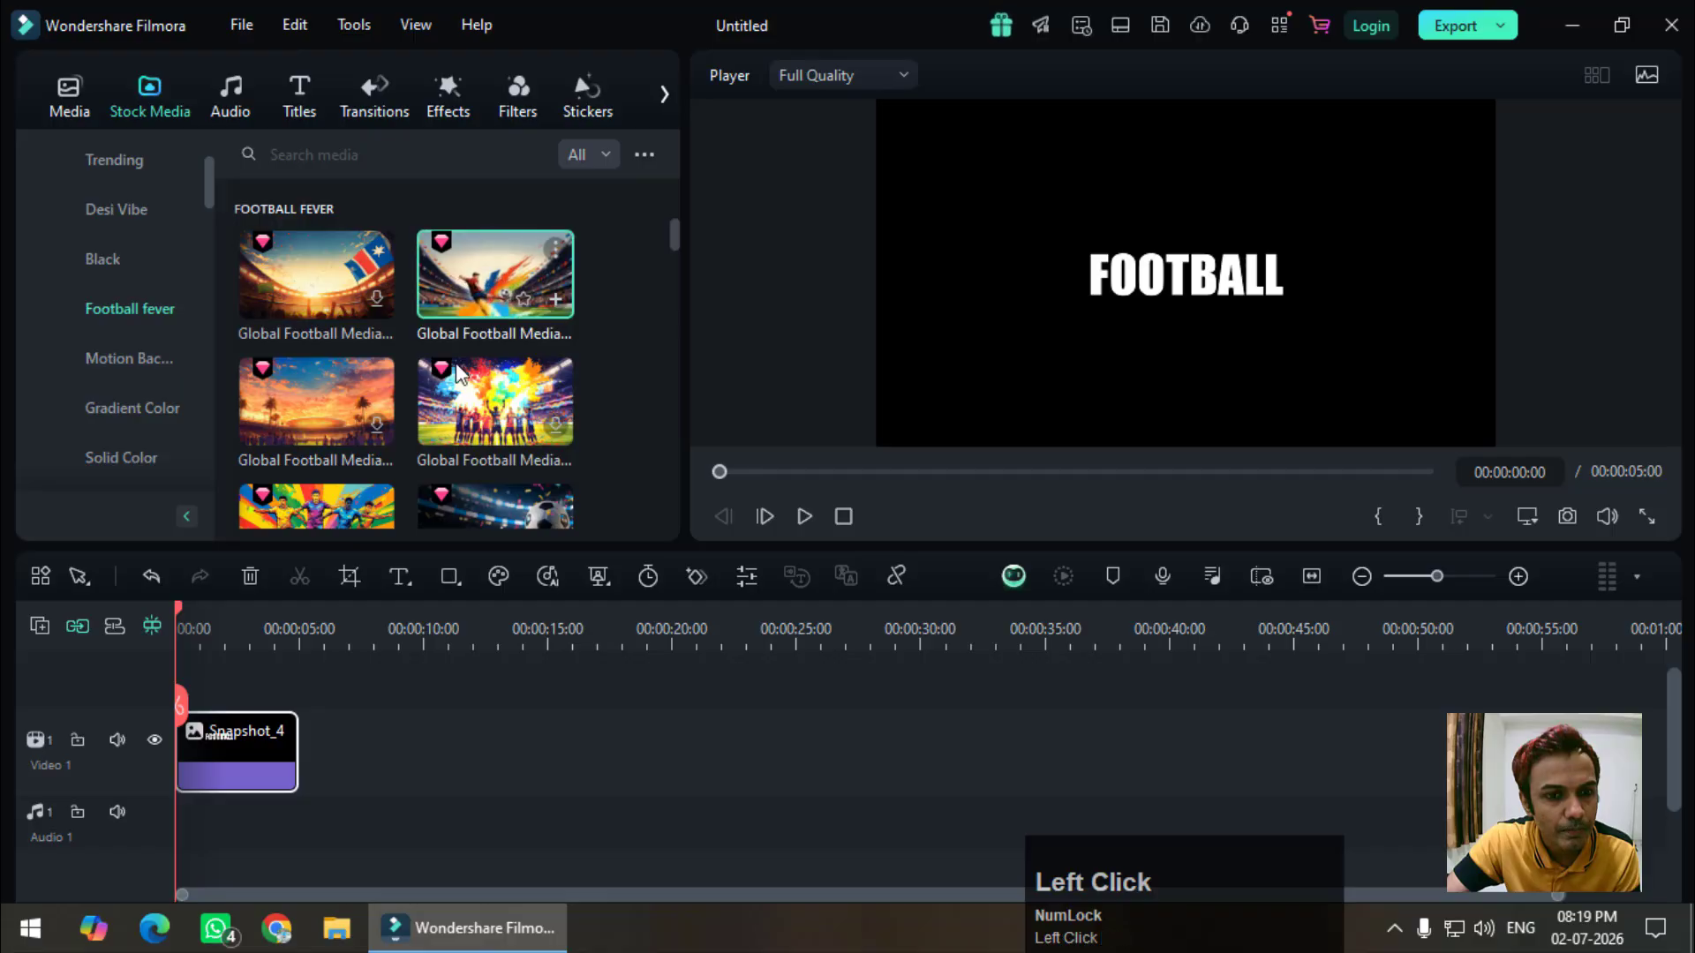
{"action": "left_click_drag", "start_coordinate": [494, 274], "coordinate": [231, 823]}
{"action": "scroll", "coordinate": [316, 745], "scroll_direction": "down", "scroll_amount": 1}
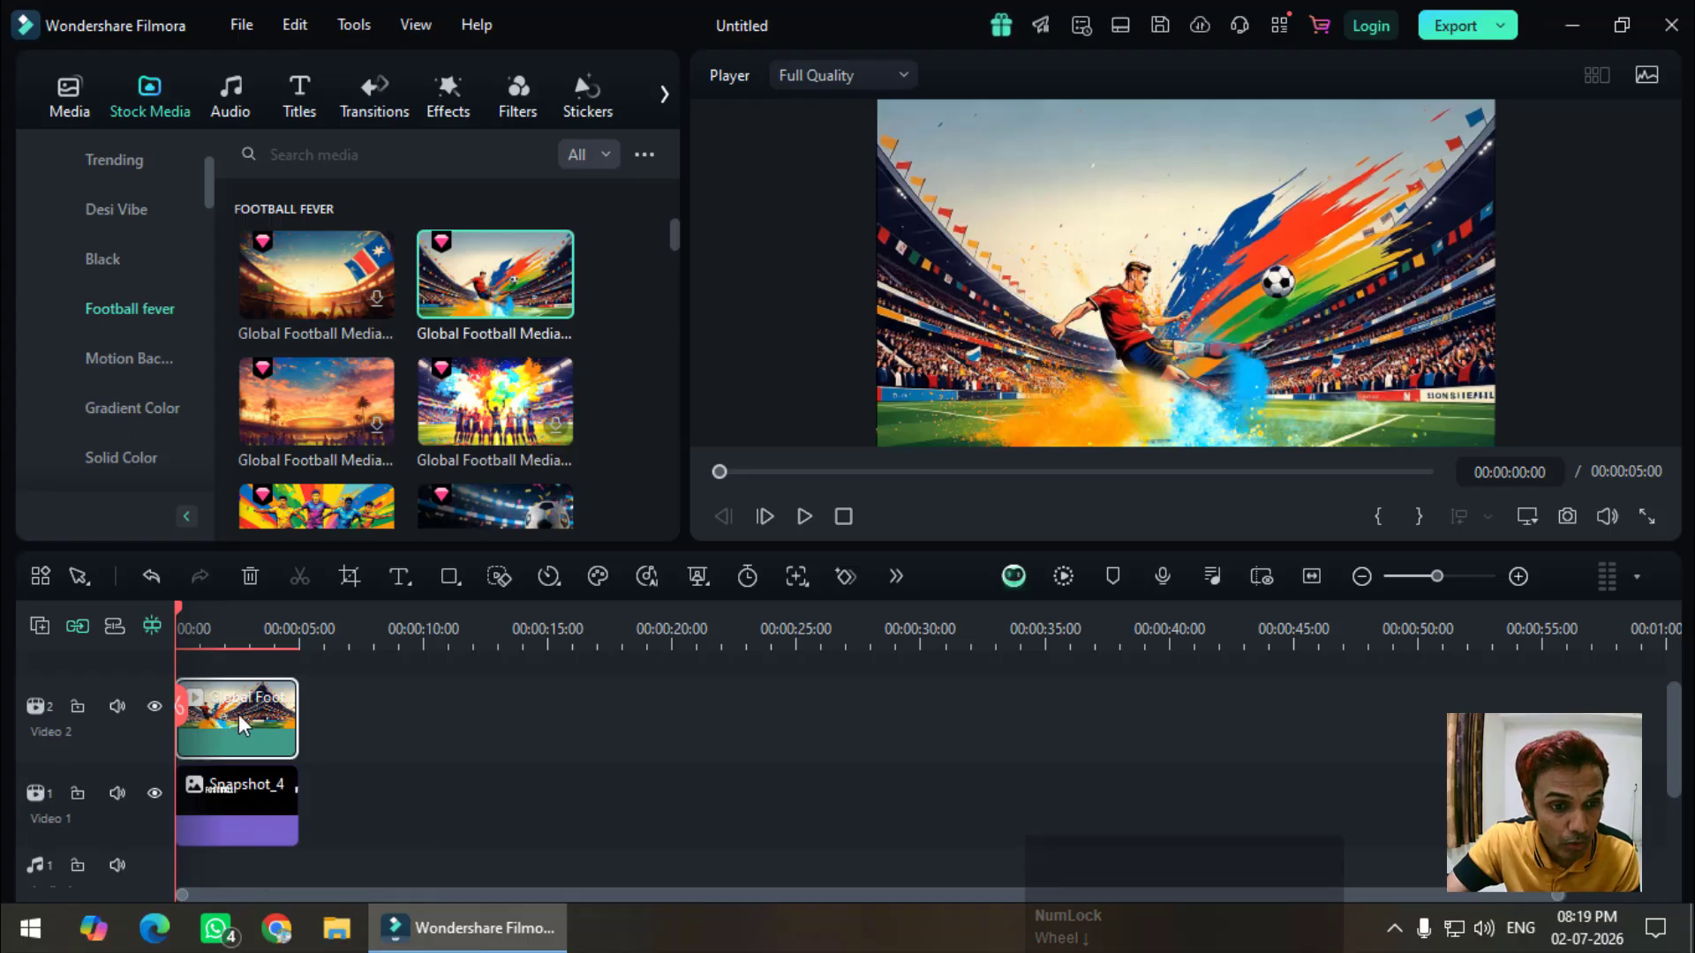
- Move the Snapshot_4 image to a track above the football clip, aligned to its start
{"action": "left_click_drag", "start_coordinate": [238, 714], "coordinate": [202, 751]}
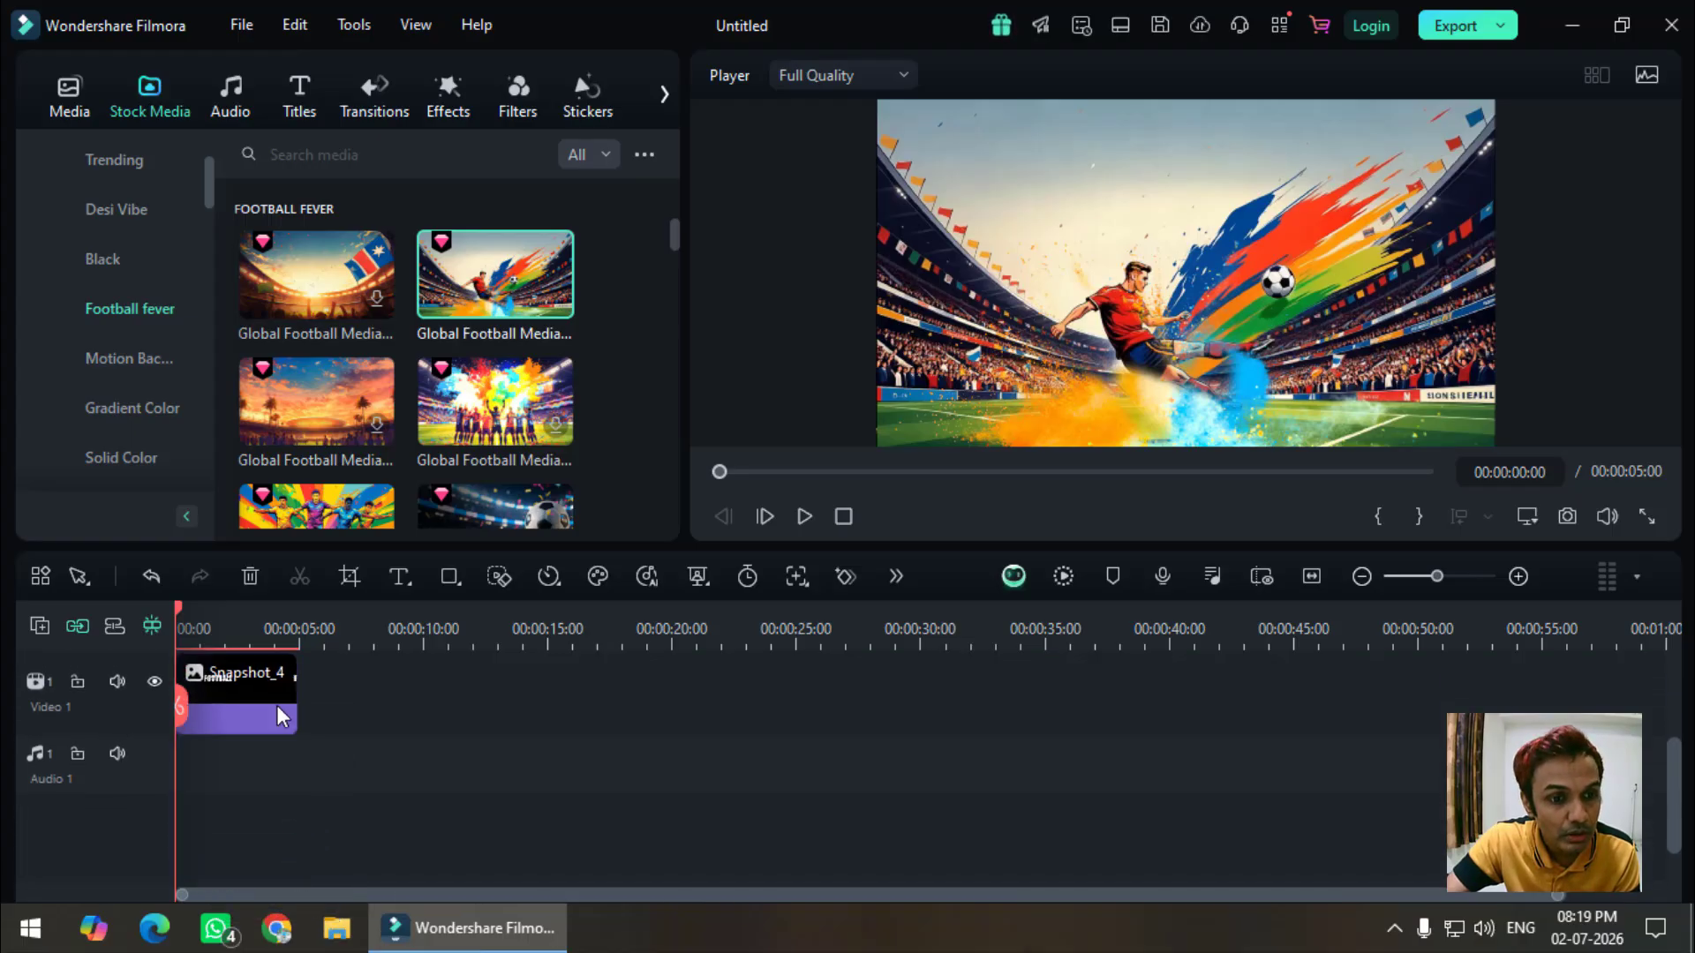
{"action": "scroll", "coordinate": [262, 702], "scroll_direction": "up", "scroll_amount": 2}
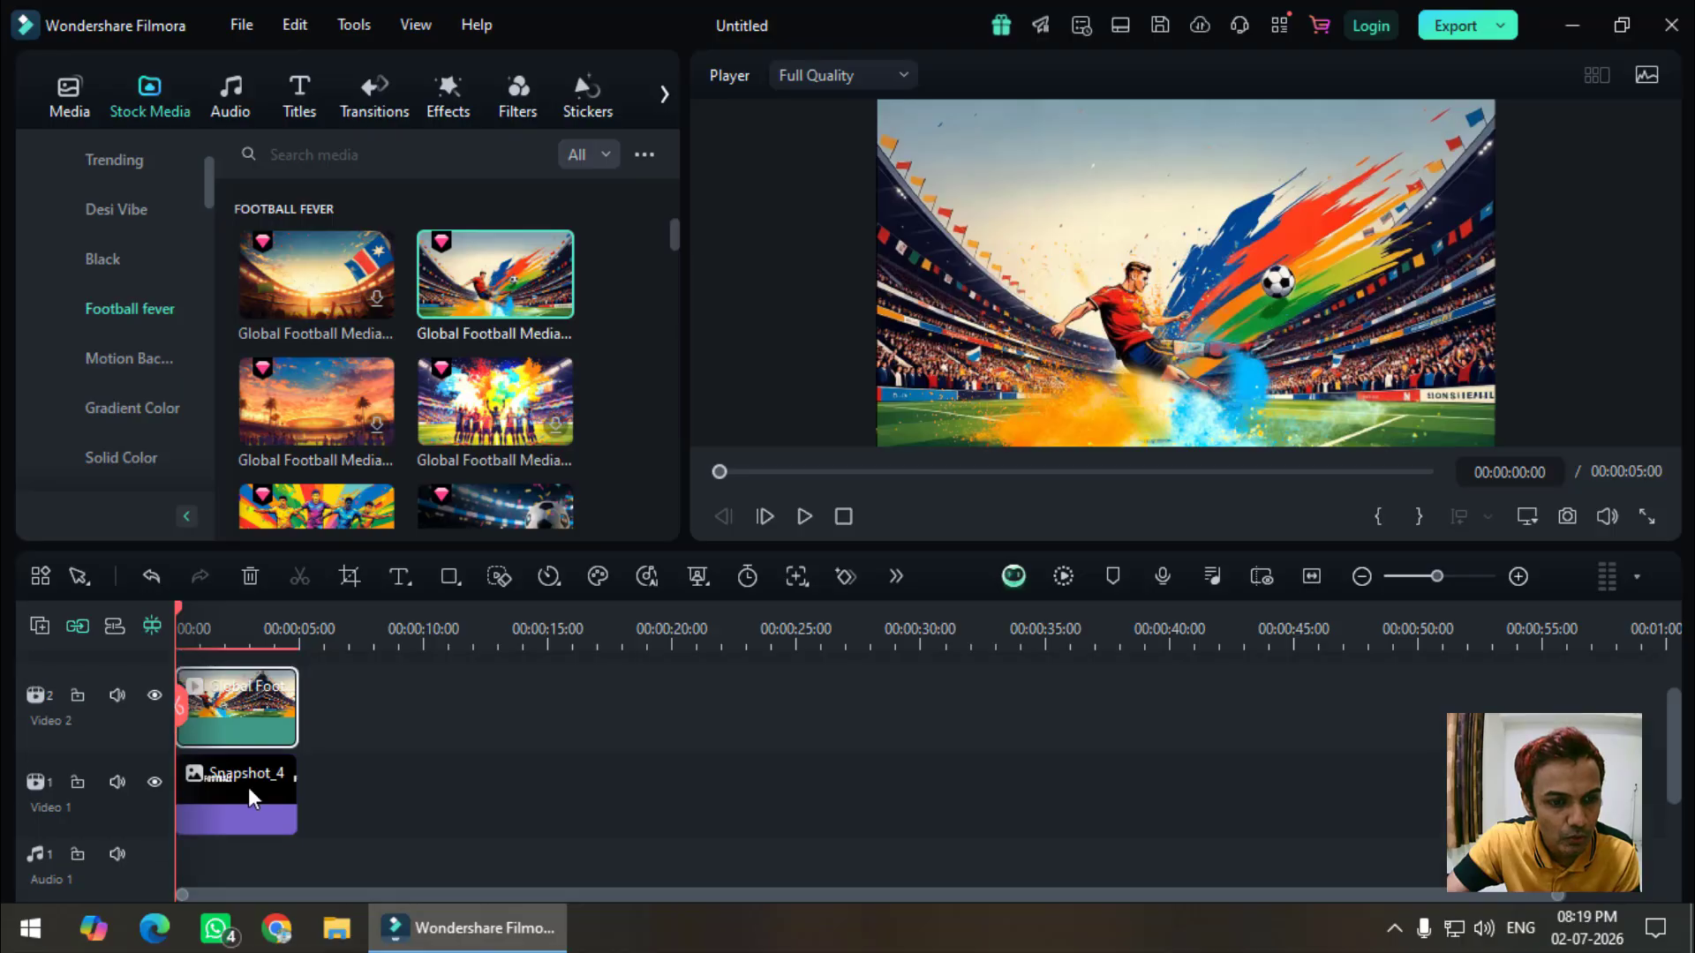
{"action": "left_click_drag", "start_coordinate": [238, 788], "coordinate": [248, 714]}
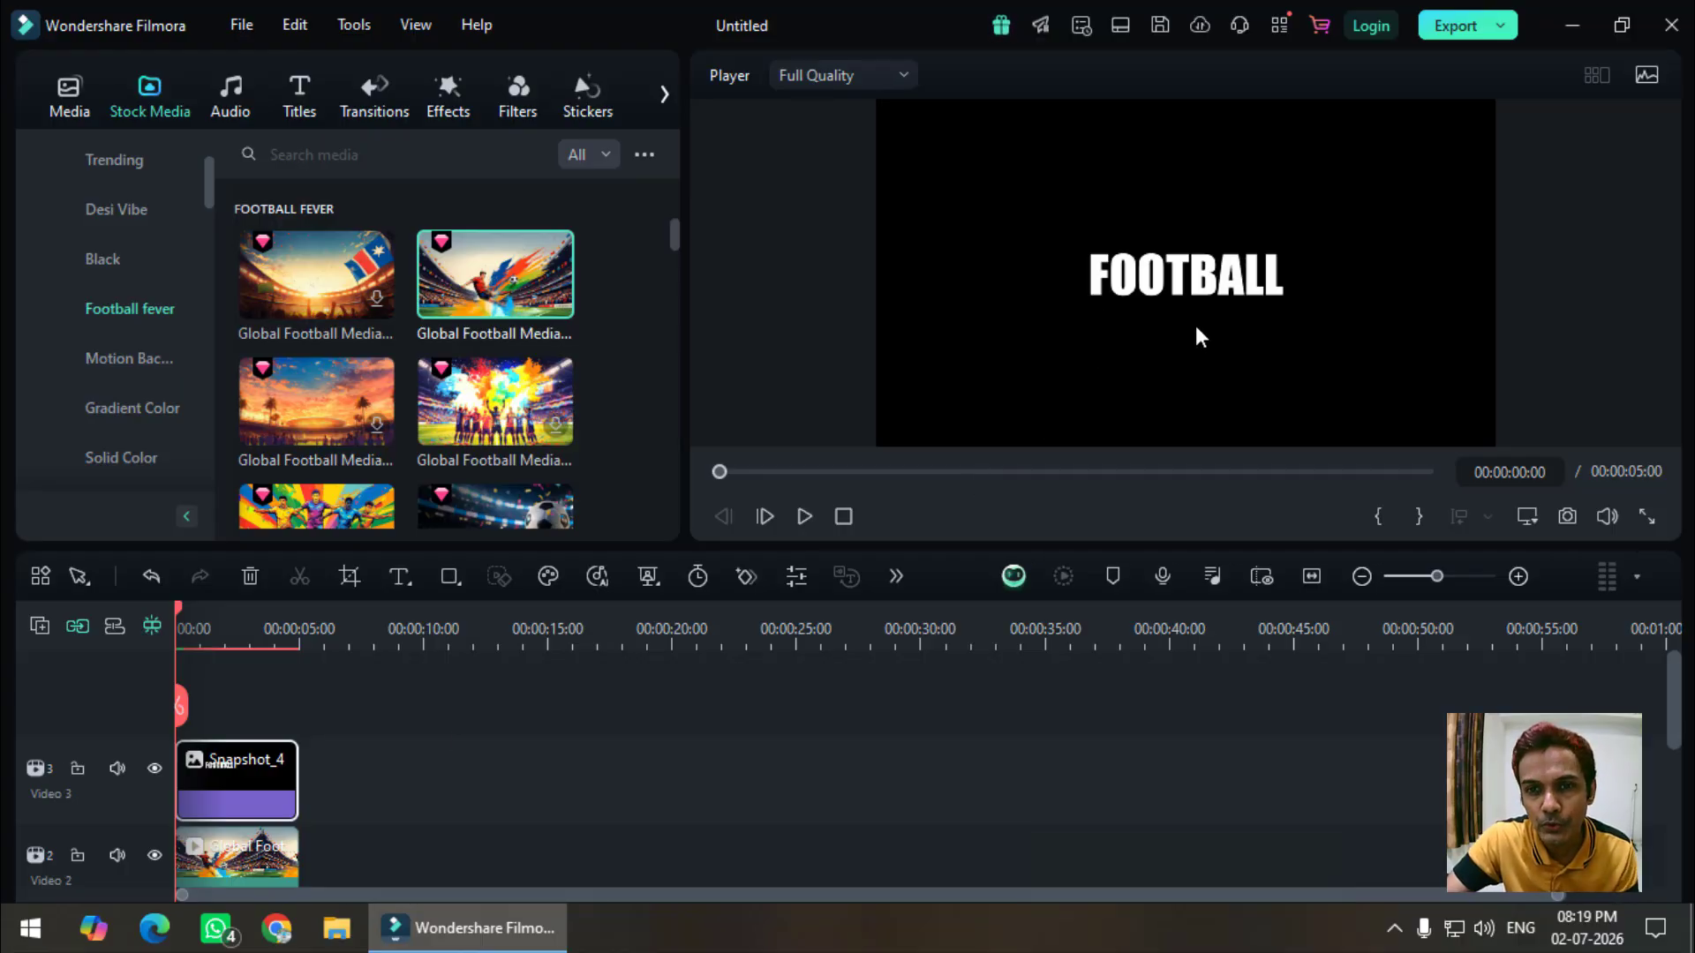
- Enlarge the Snapshot_4 image beyond the frame in the preview and centre the word FOOTBALL in the frame
{"action": "left_click", "coordinate": [1202, 276]}
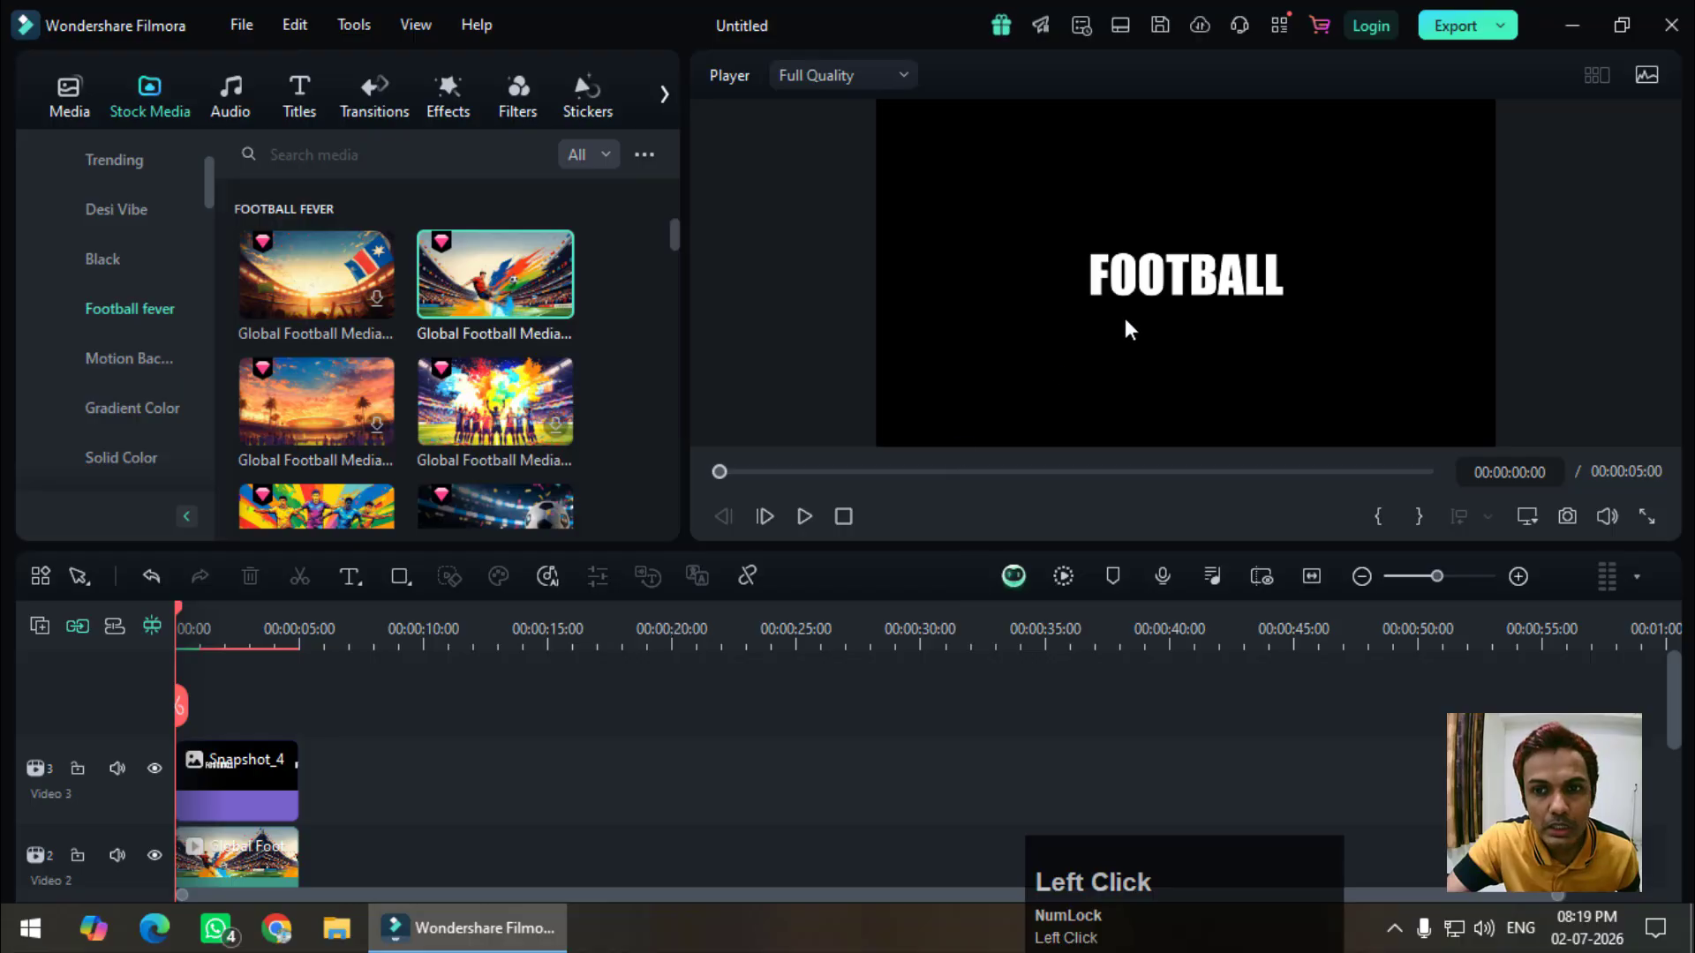
{"action": "scroll", "coordinate": [1125, 318], "scroll_direction": "down", "scroll_amount": 2, "text": "ctrl"}
{"action": "left_click", "coordinate": [1161, 278]}
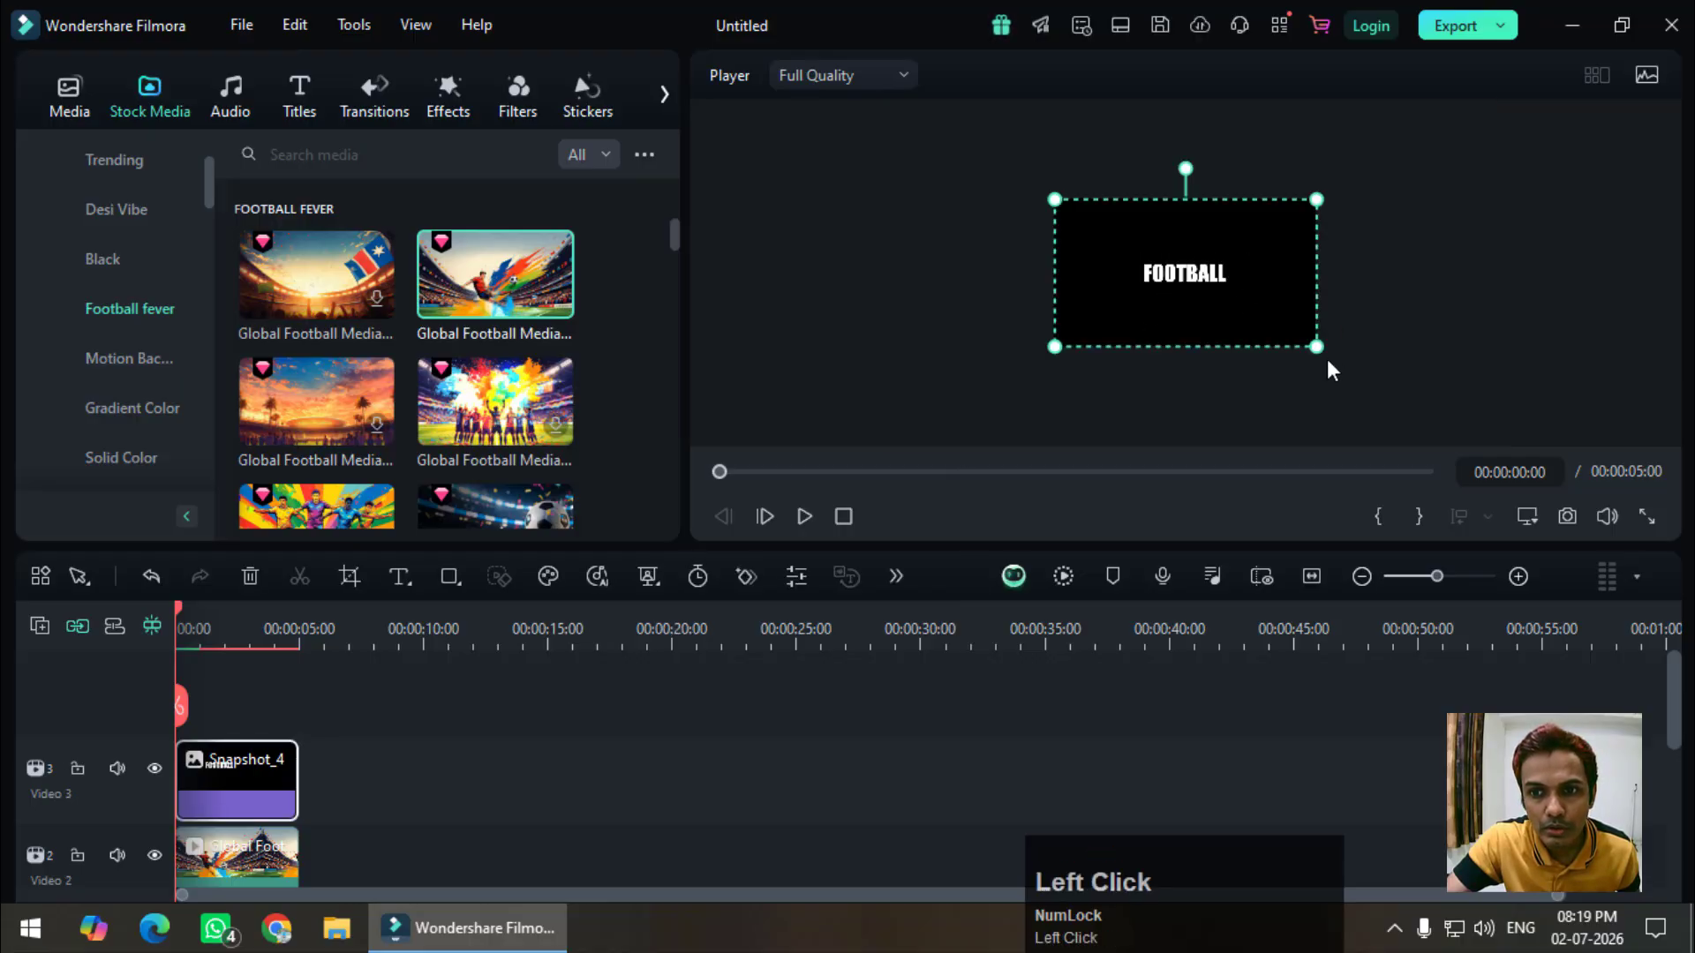
{"action": "left_click_drag", "start_coordinate": [1317, 347], "coordinate": [1432, 411]}
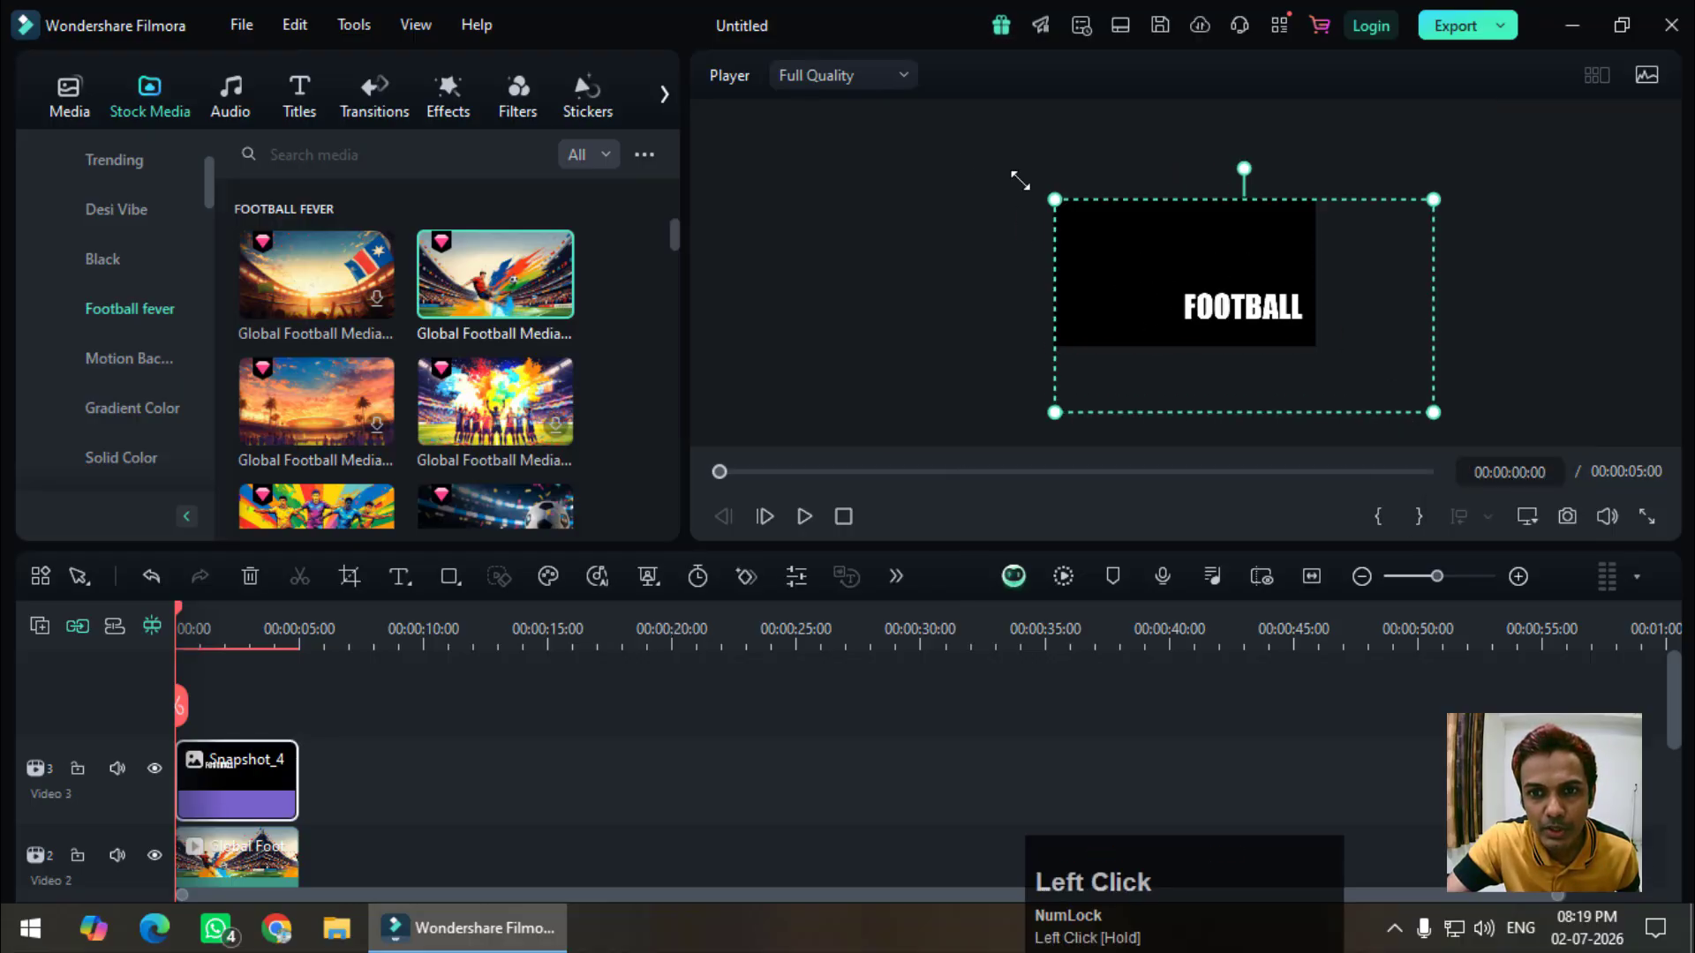
{"action": "left_click_drag", "start_coordinate": [1020, 181], "coordinate": [860, 91]}
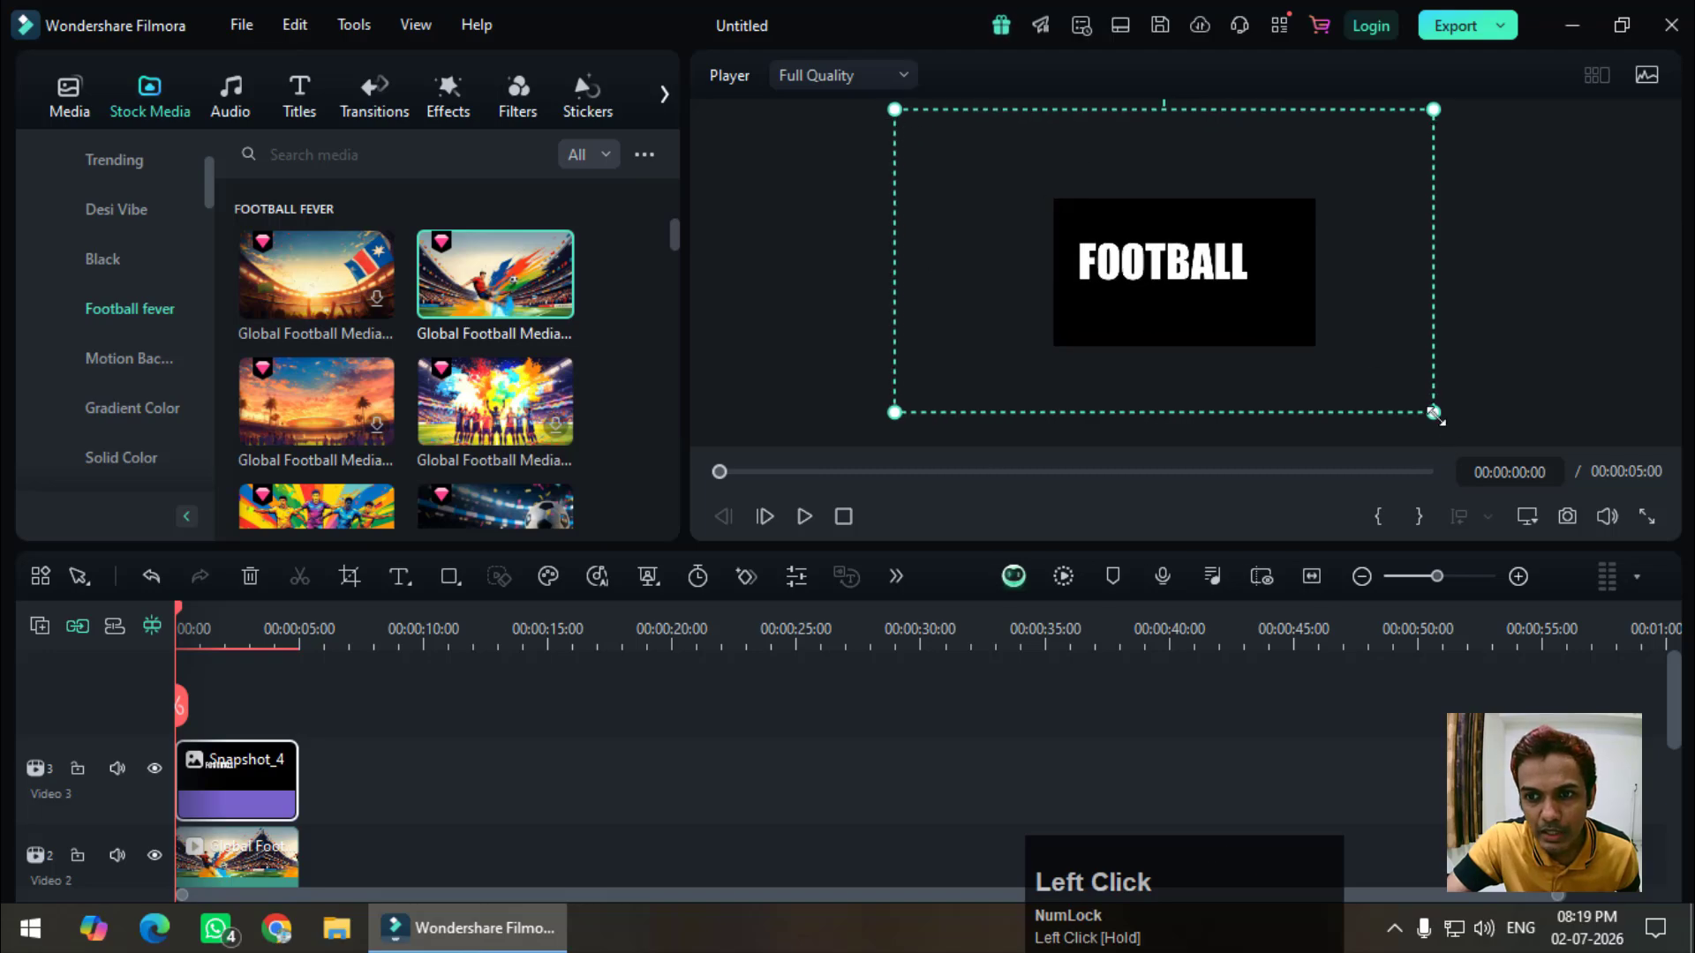
{"action": "left_click_drag", "start_coordinate": [1433, 413], "coordinate": [1479, 428]}
{"action": "left_click_drag", "start_coordinate": [1165, 309], "coordinate": [1187, 309]}
{"action": "left_click", "coordinate": [822, 327]}
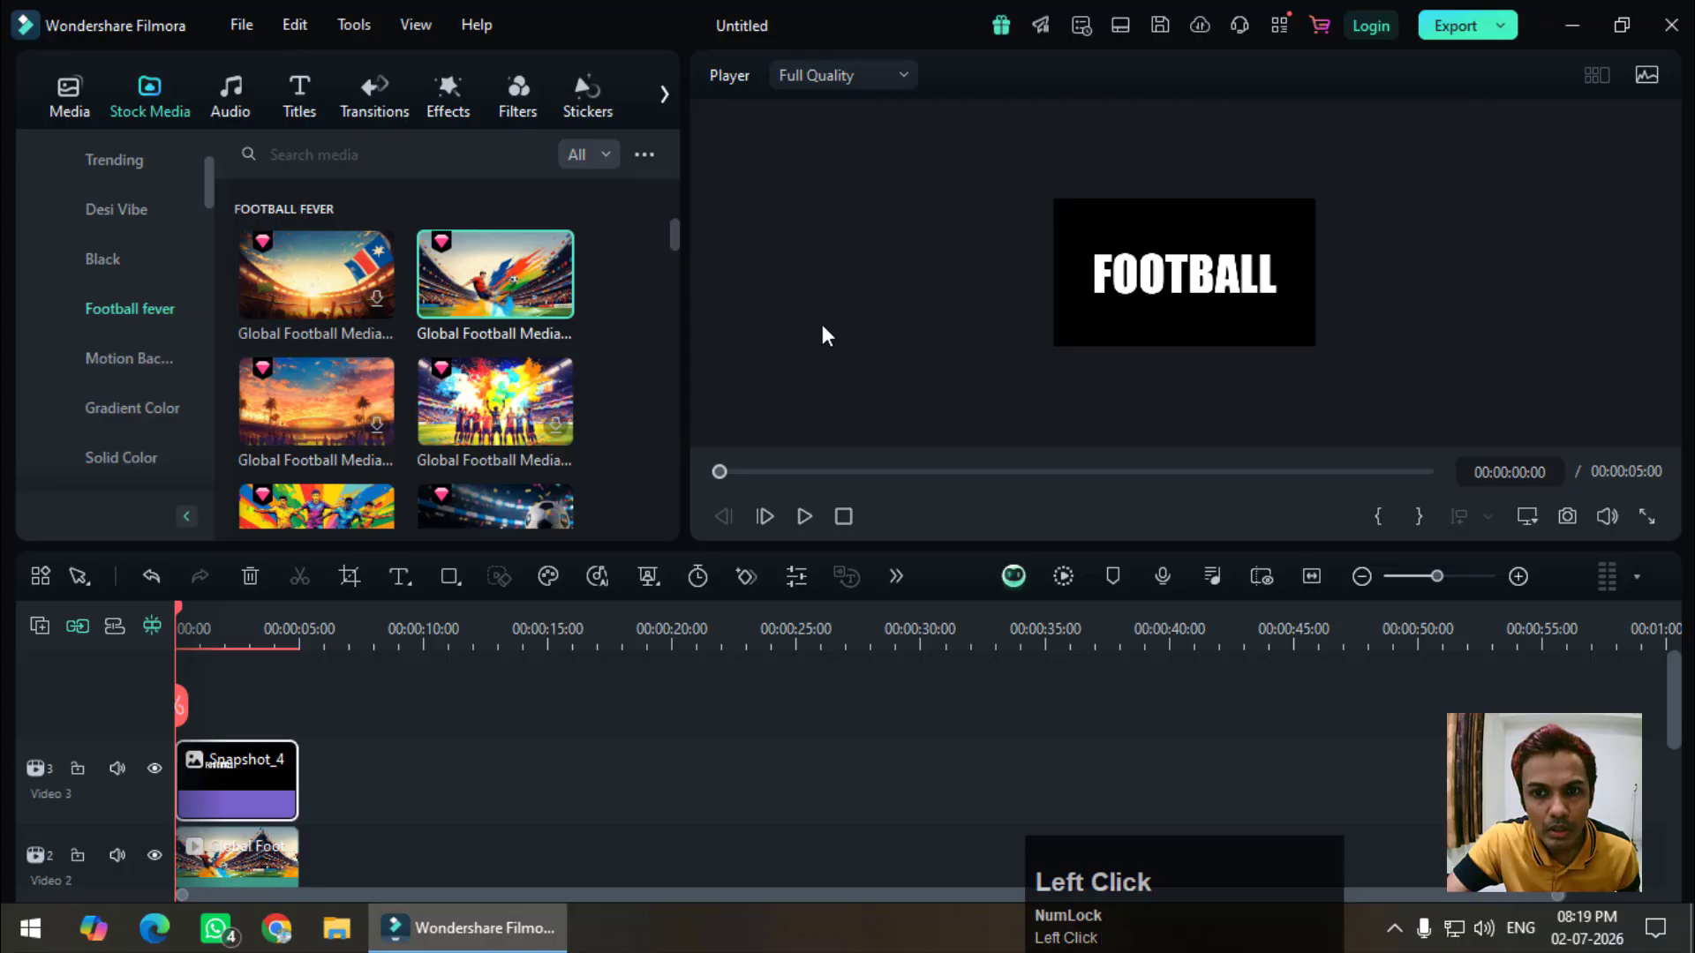
- Set the blend mode of the enlarged Snapshot_4 image to Multiply
{"action": "left_click", "coordinate": [240, 770]}
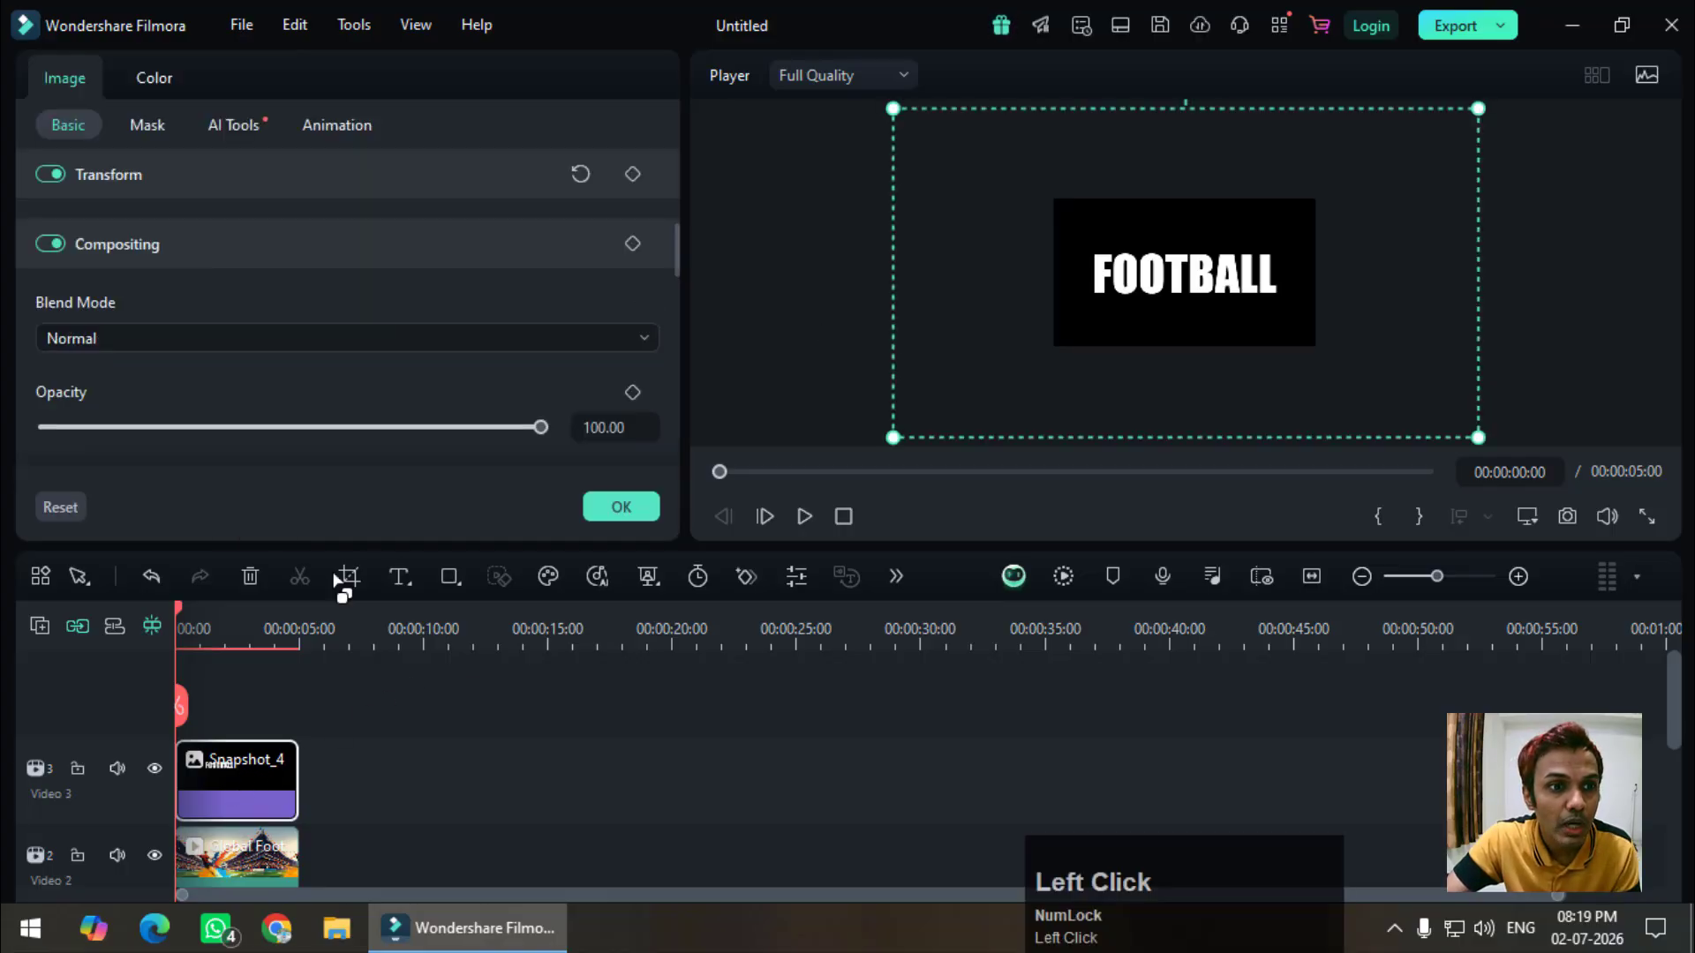
{"action": "mouse_move", "coordinate": [676, 250]}
{"action": "left_mouse_down"}
{"action": "mouse_move", "coordinate": [675, 132]}
{"action": "mouse_move", "coordinate": [679, 253]}
{"action": "left_mouse_up"}
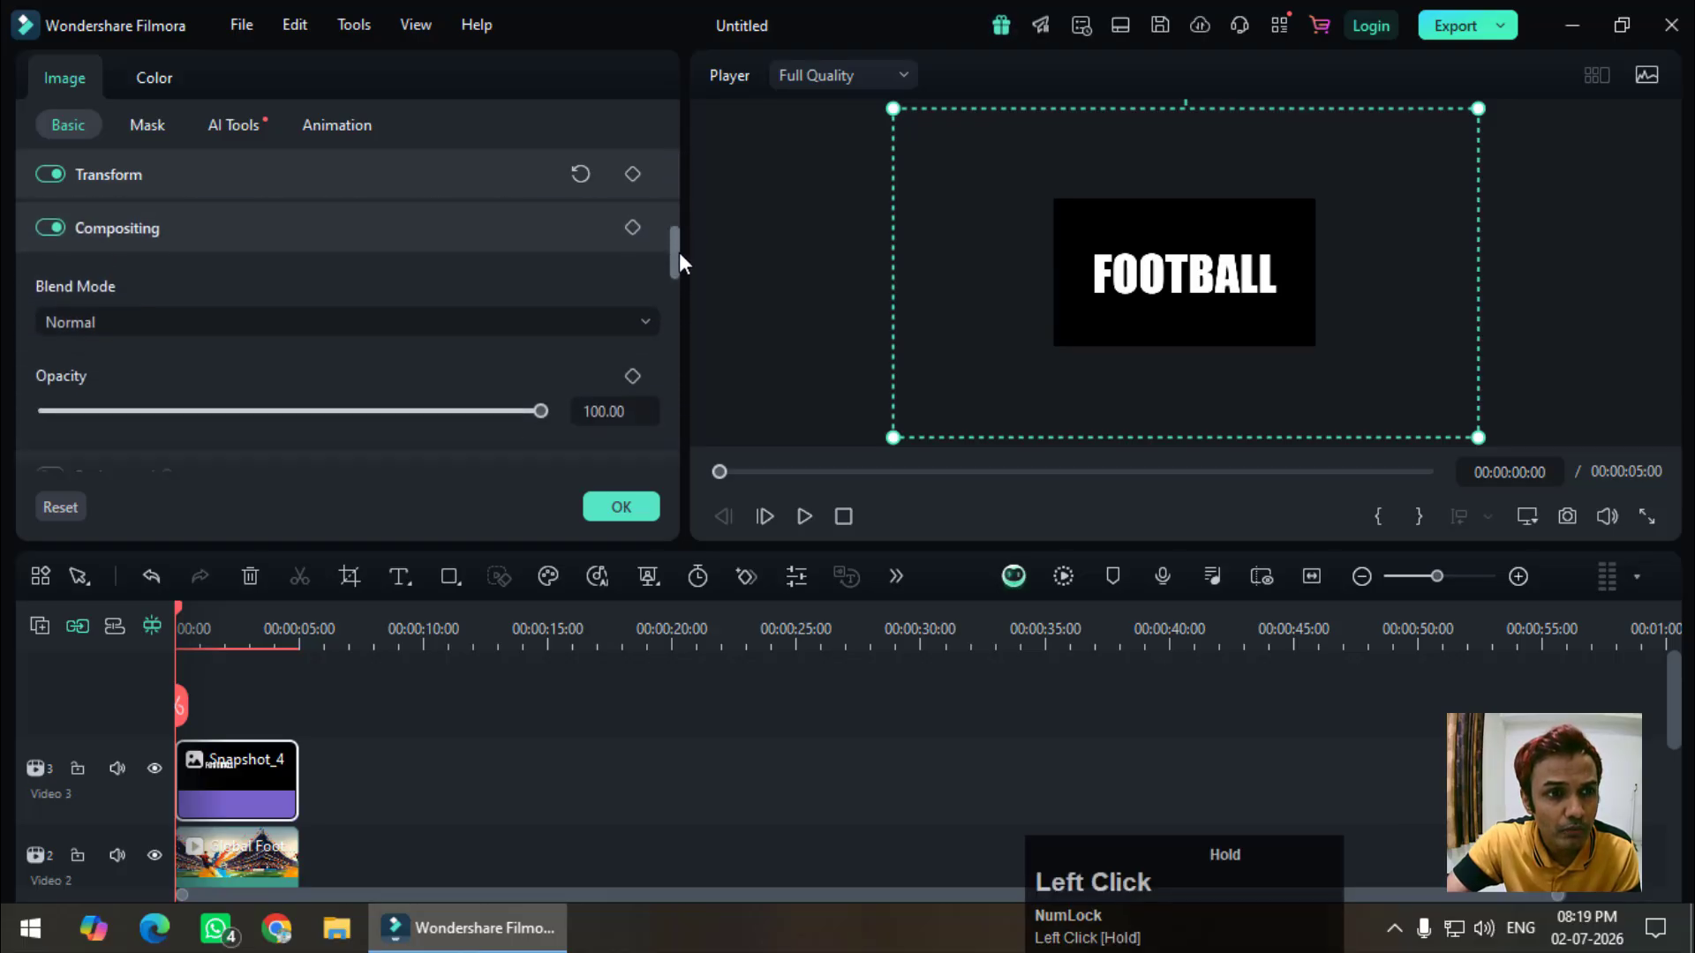
{"action": "left_click", "coordinate": [117, 318]}
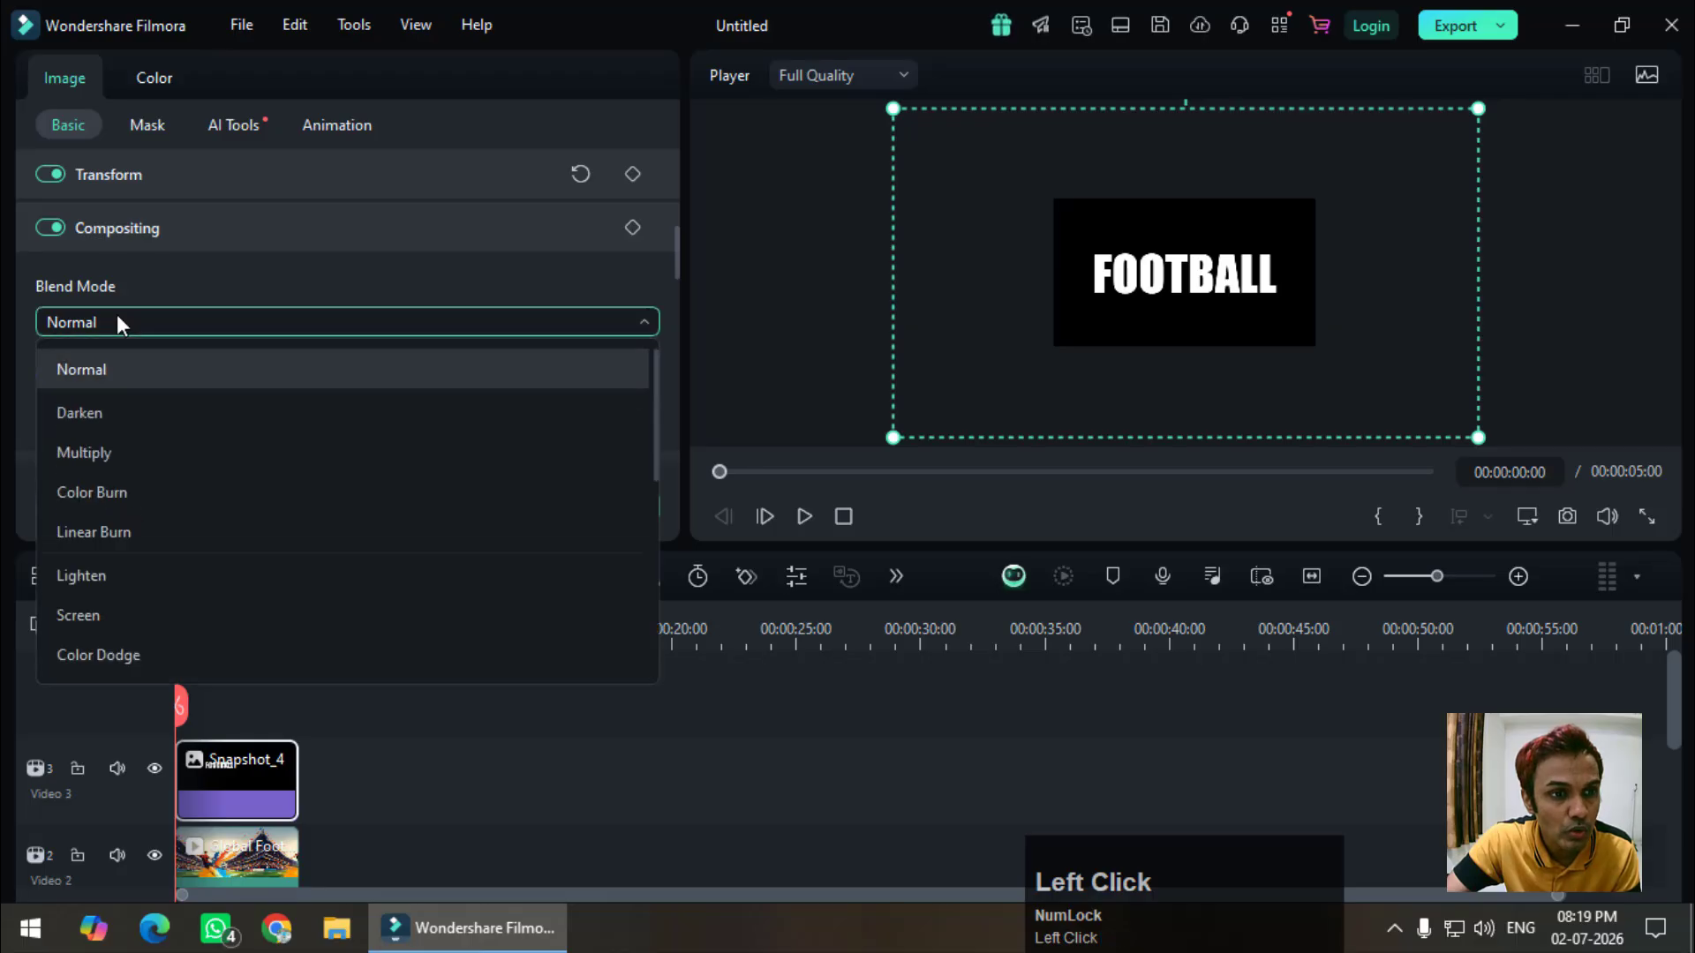
{"action": "left_click", "coordinate": [98, 453]}
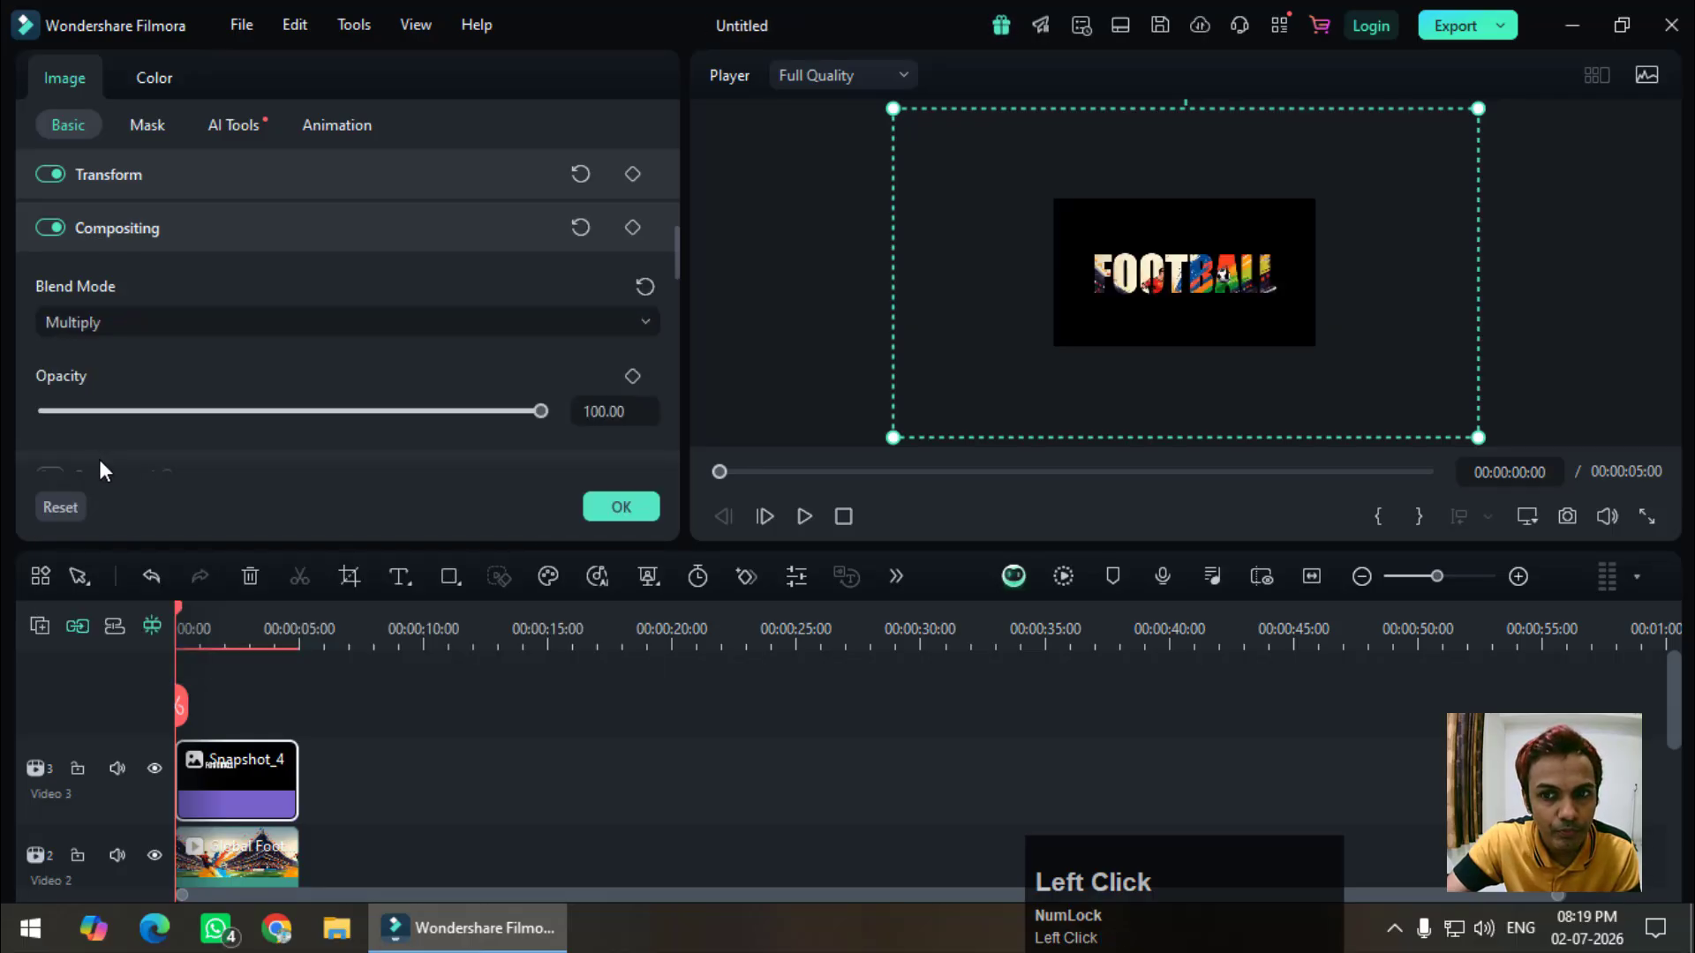
{"action": "left_click", "coordinate": [829, 300]}
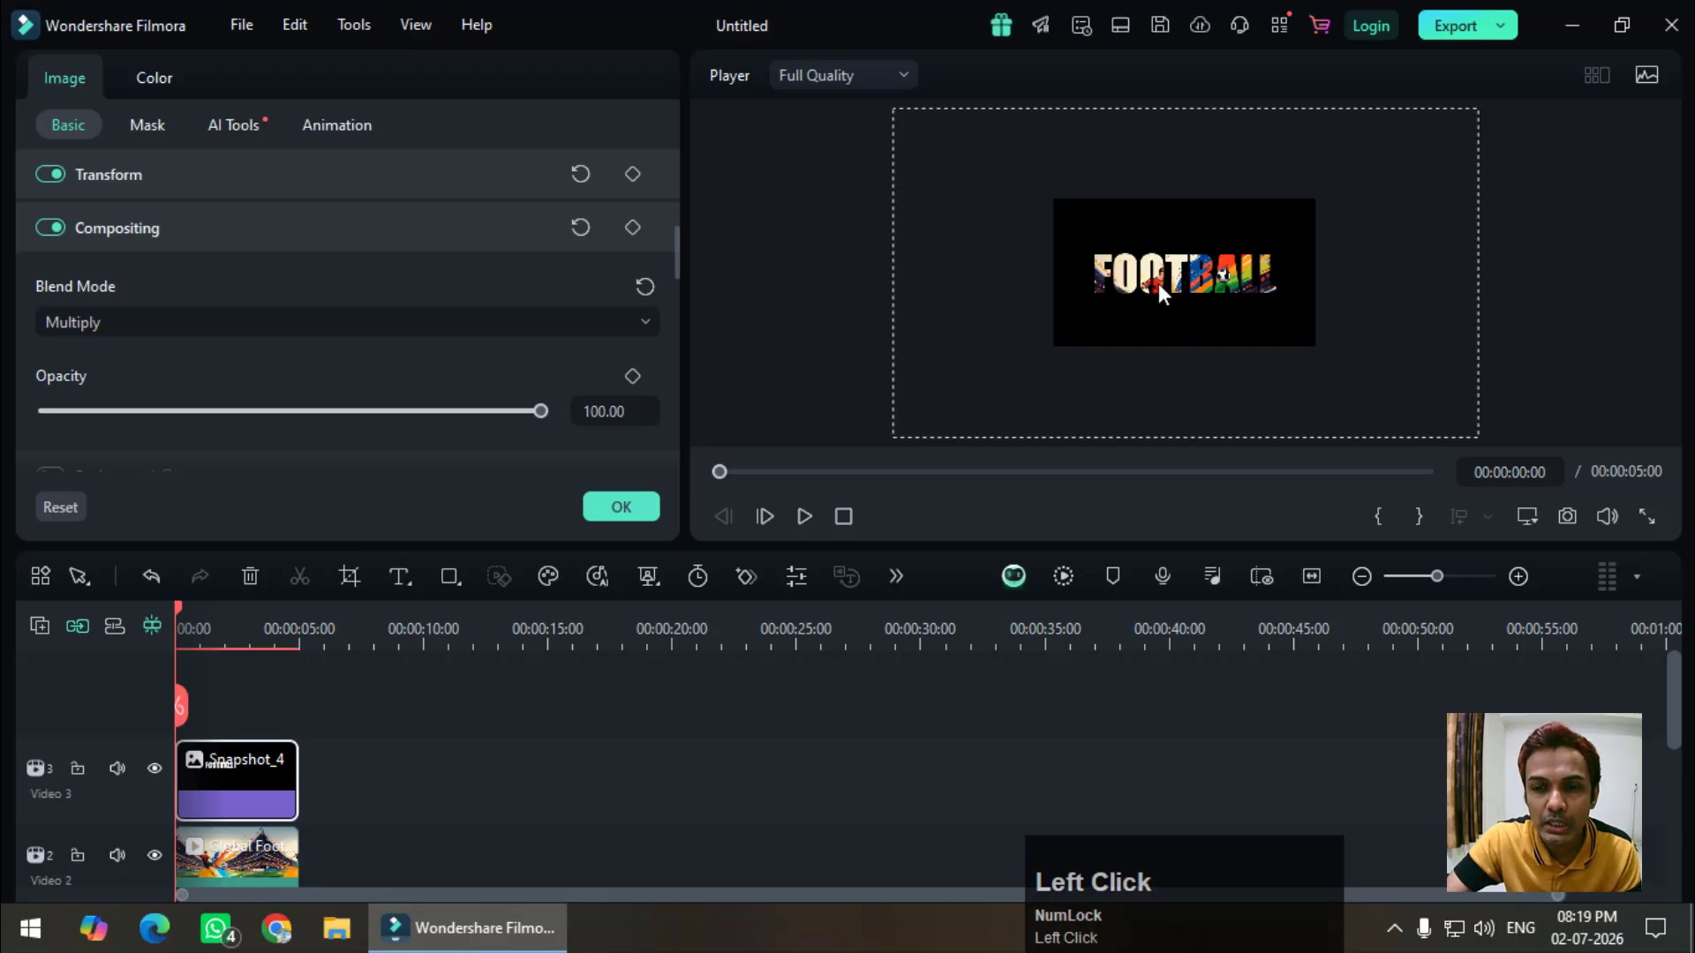
{"action": "left_click", "coordinate": [791, 328]}
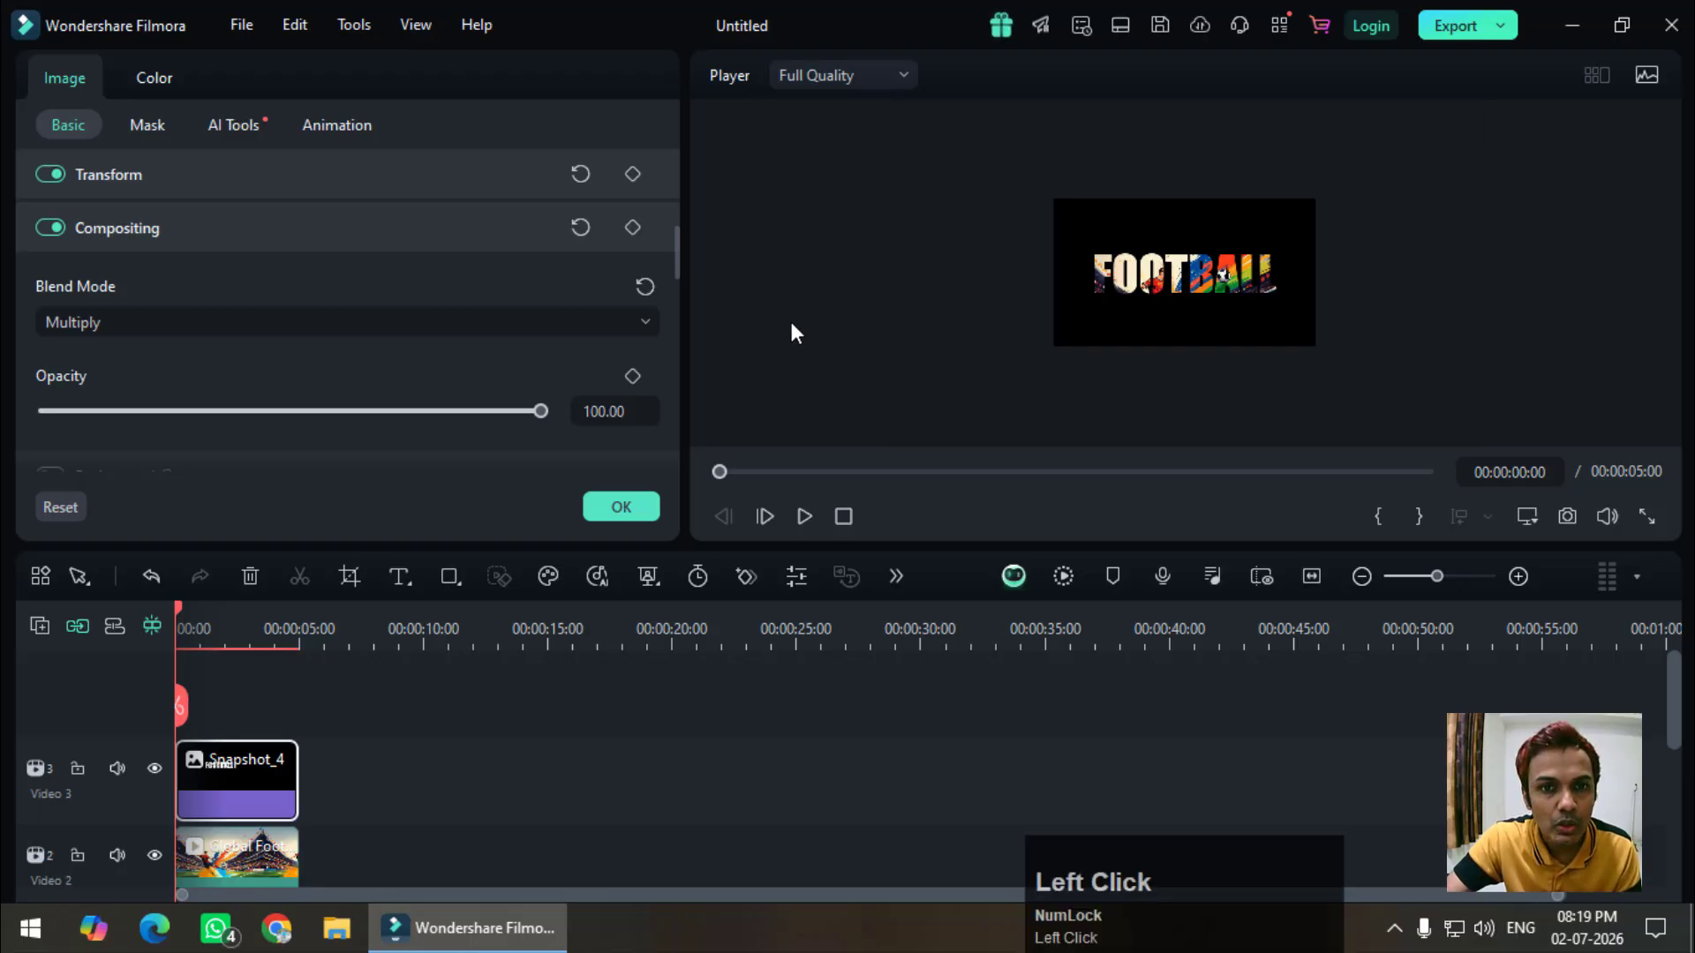
- Play the blended FOOTBALL text in full screen, then return to the editor
{"action": "left_click", "coordinate": [408, 25]}
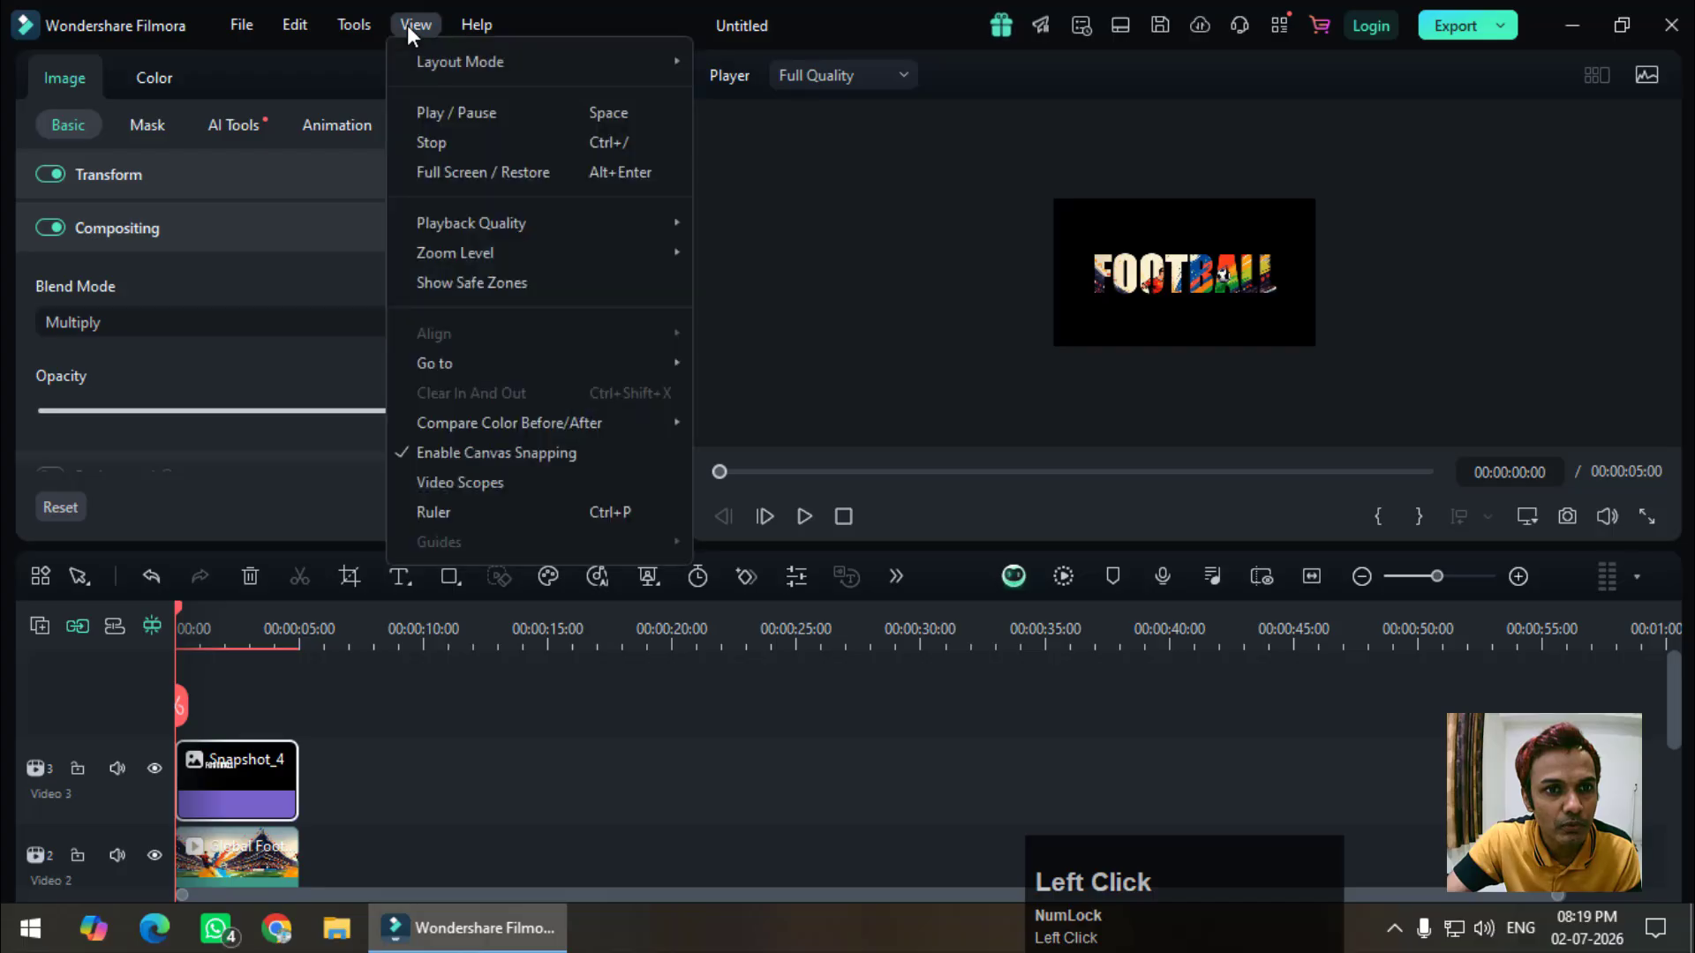
{"action": "left_click", "coordinate": [492, 172]}
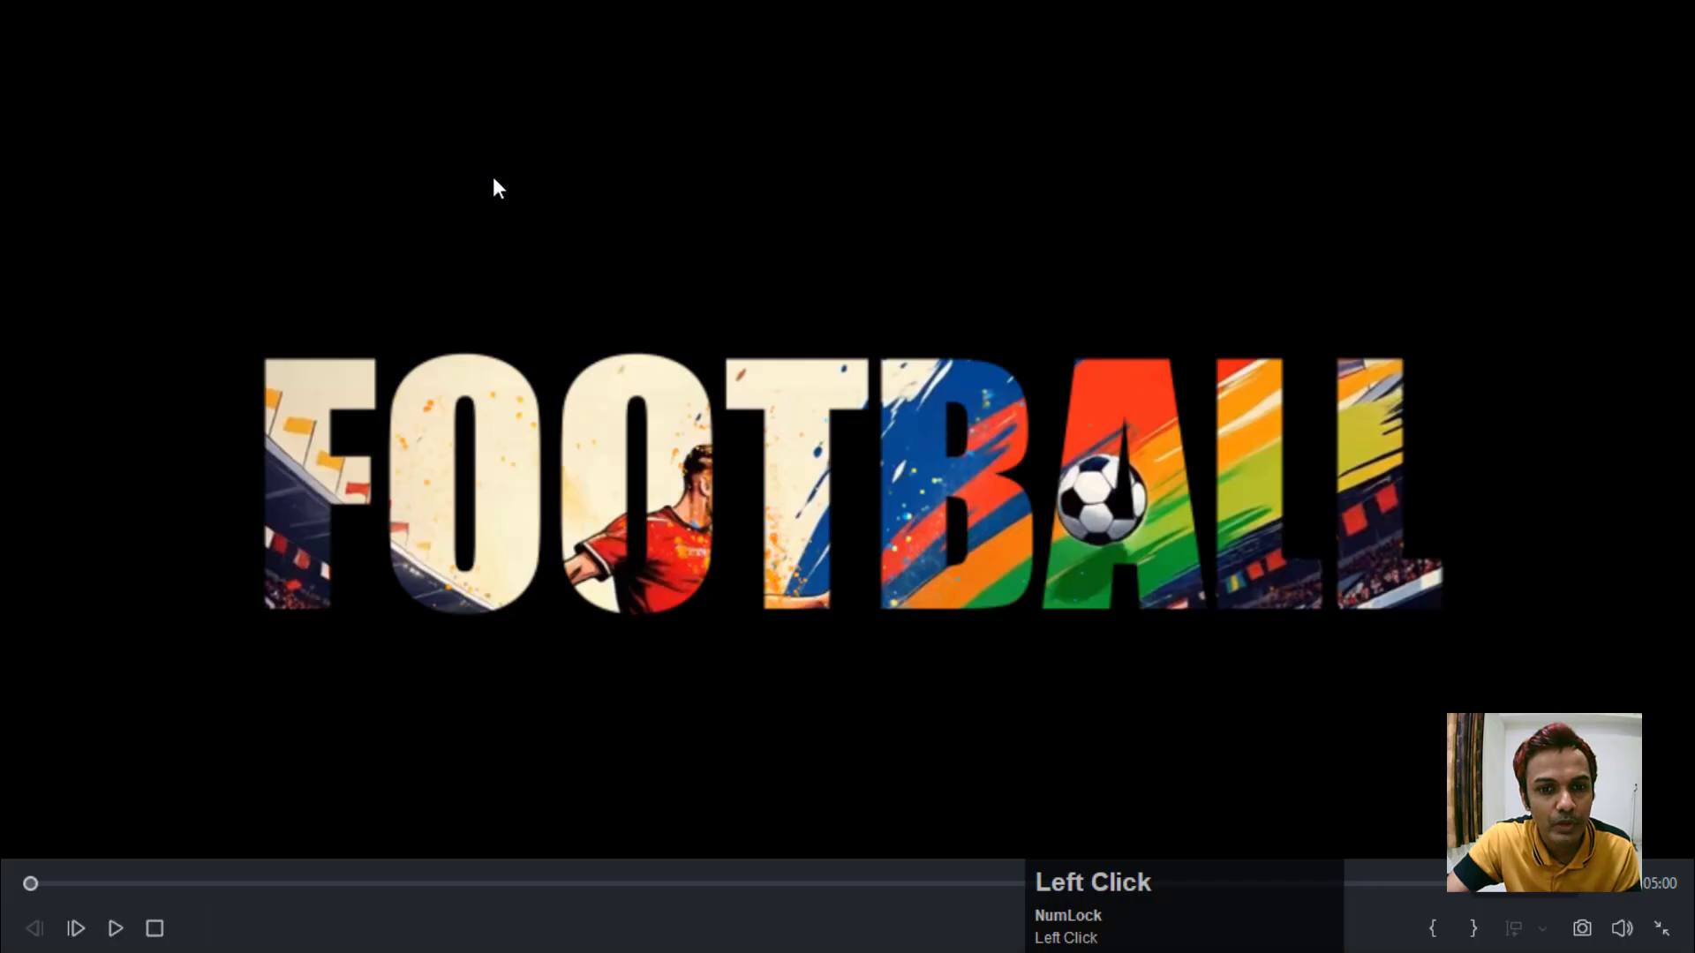
{"action": "left_click", "coordinate": [115, 927]}
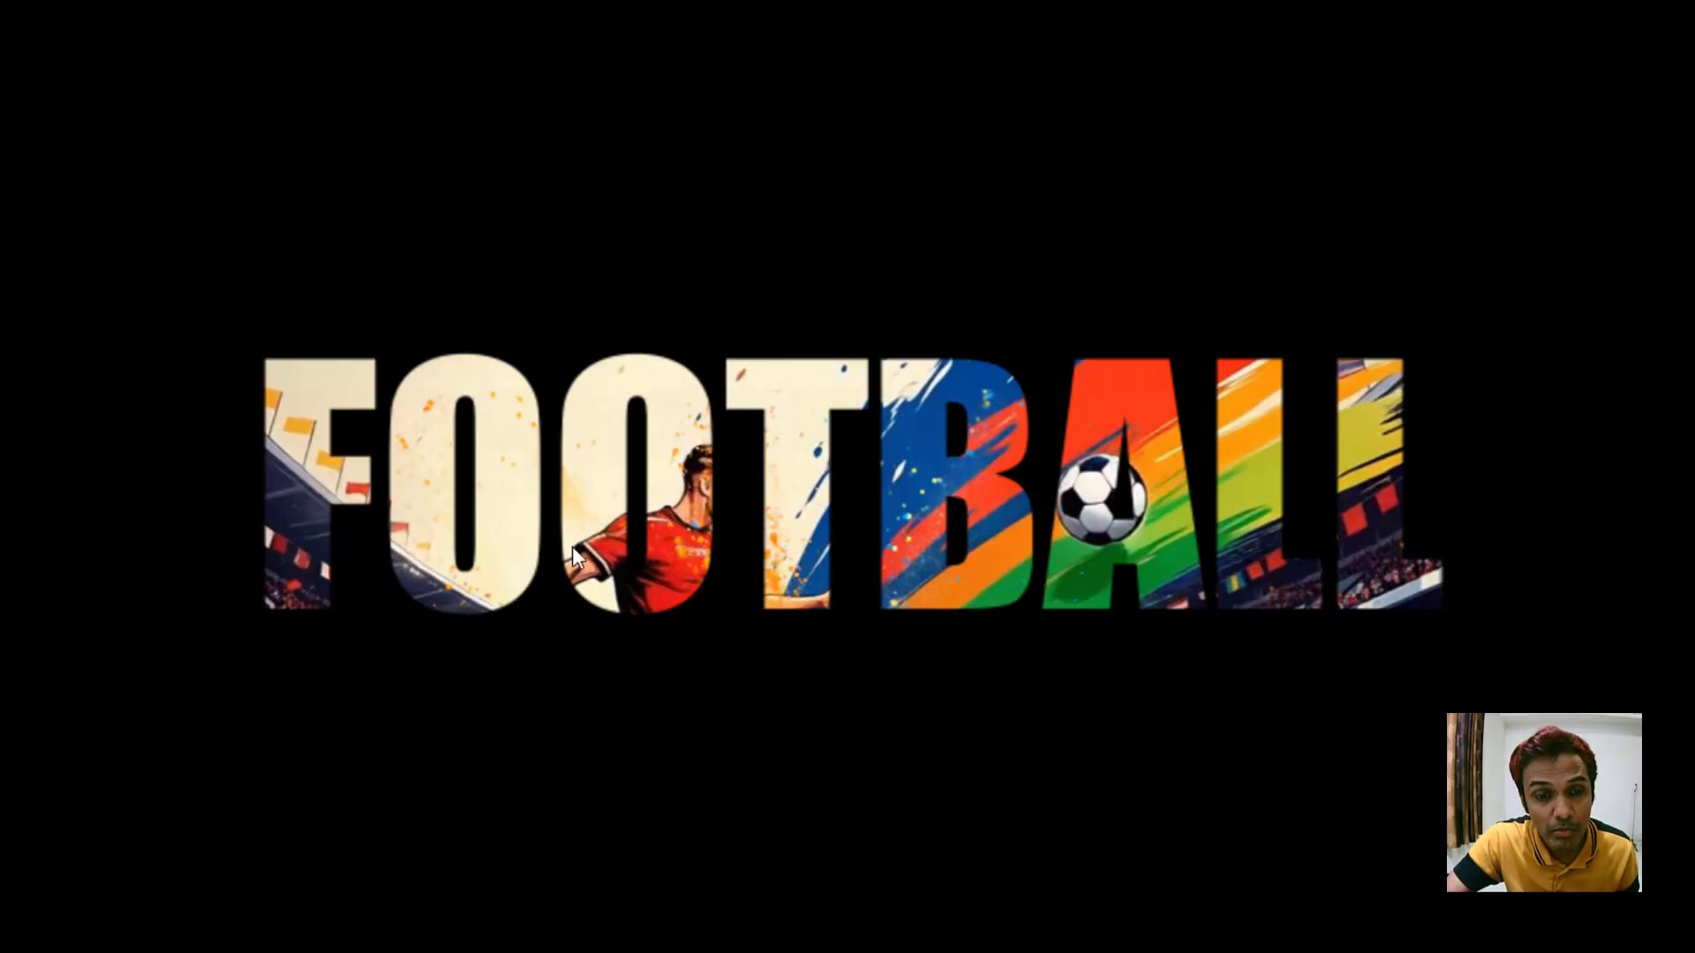
{"action": "key", "text": "Escape"}
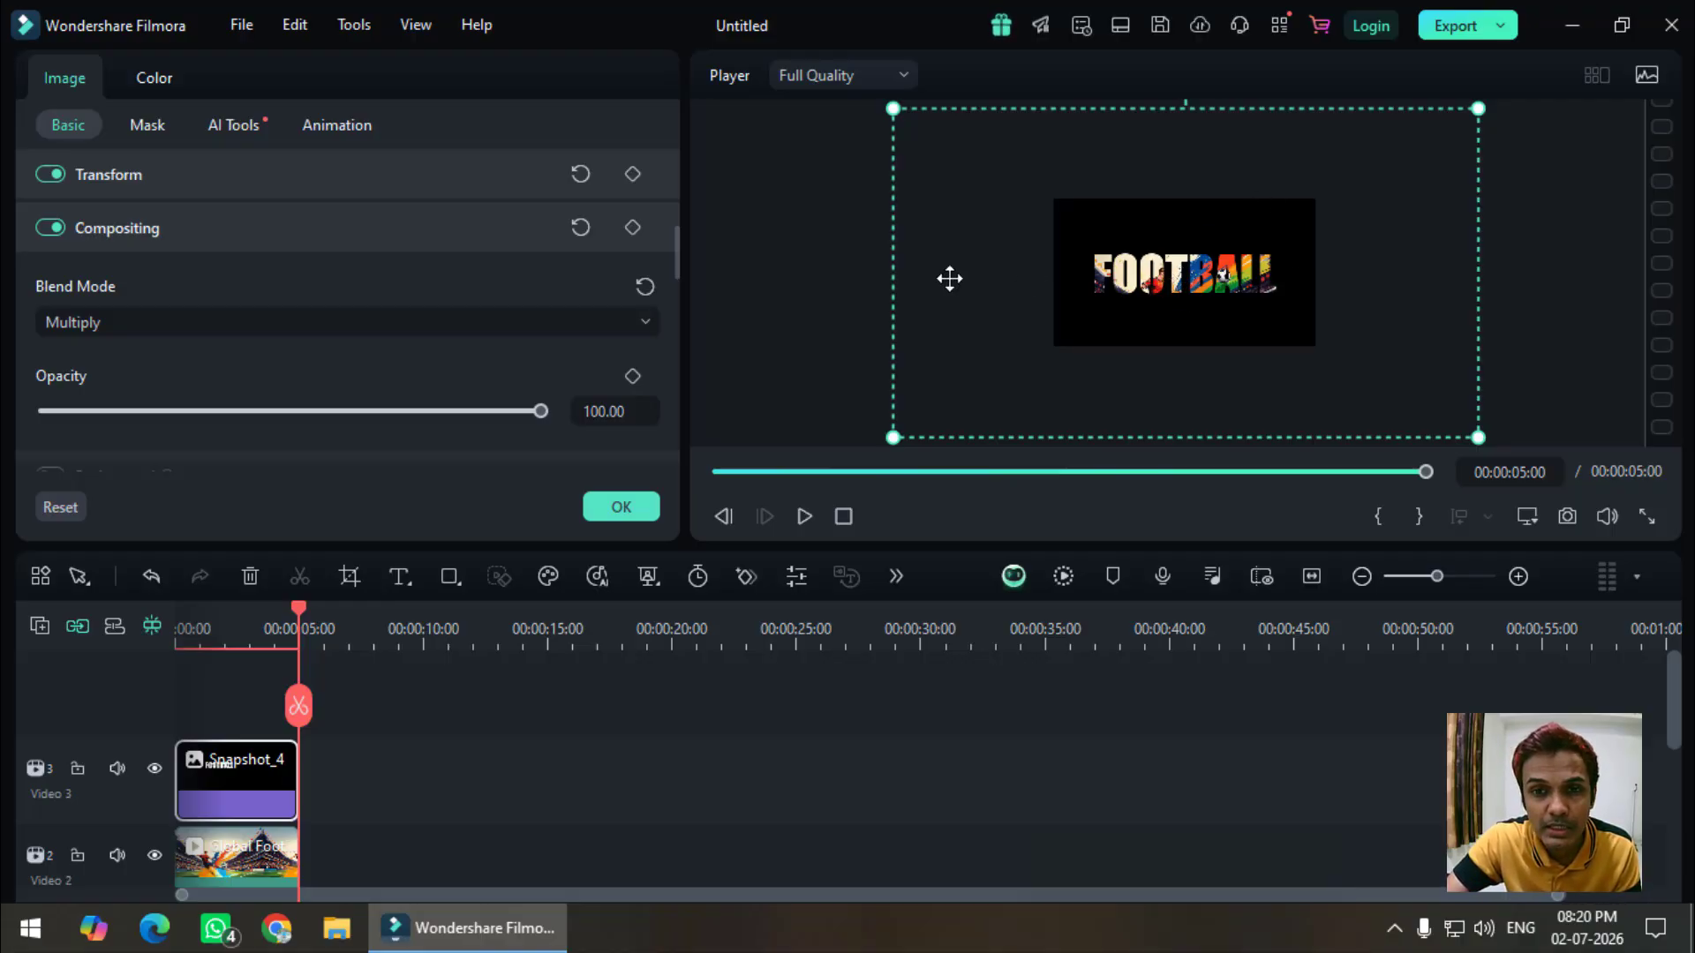
- Undo the Multiply blend mode and the resizing and repositioning of the Snapshot_4 image
{"action": "left_click", "coordinate": [830, 277]}
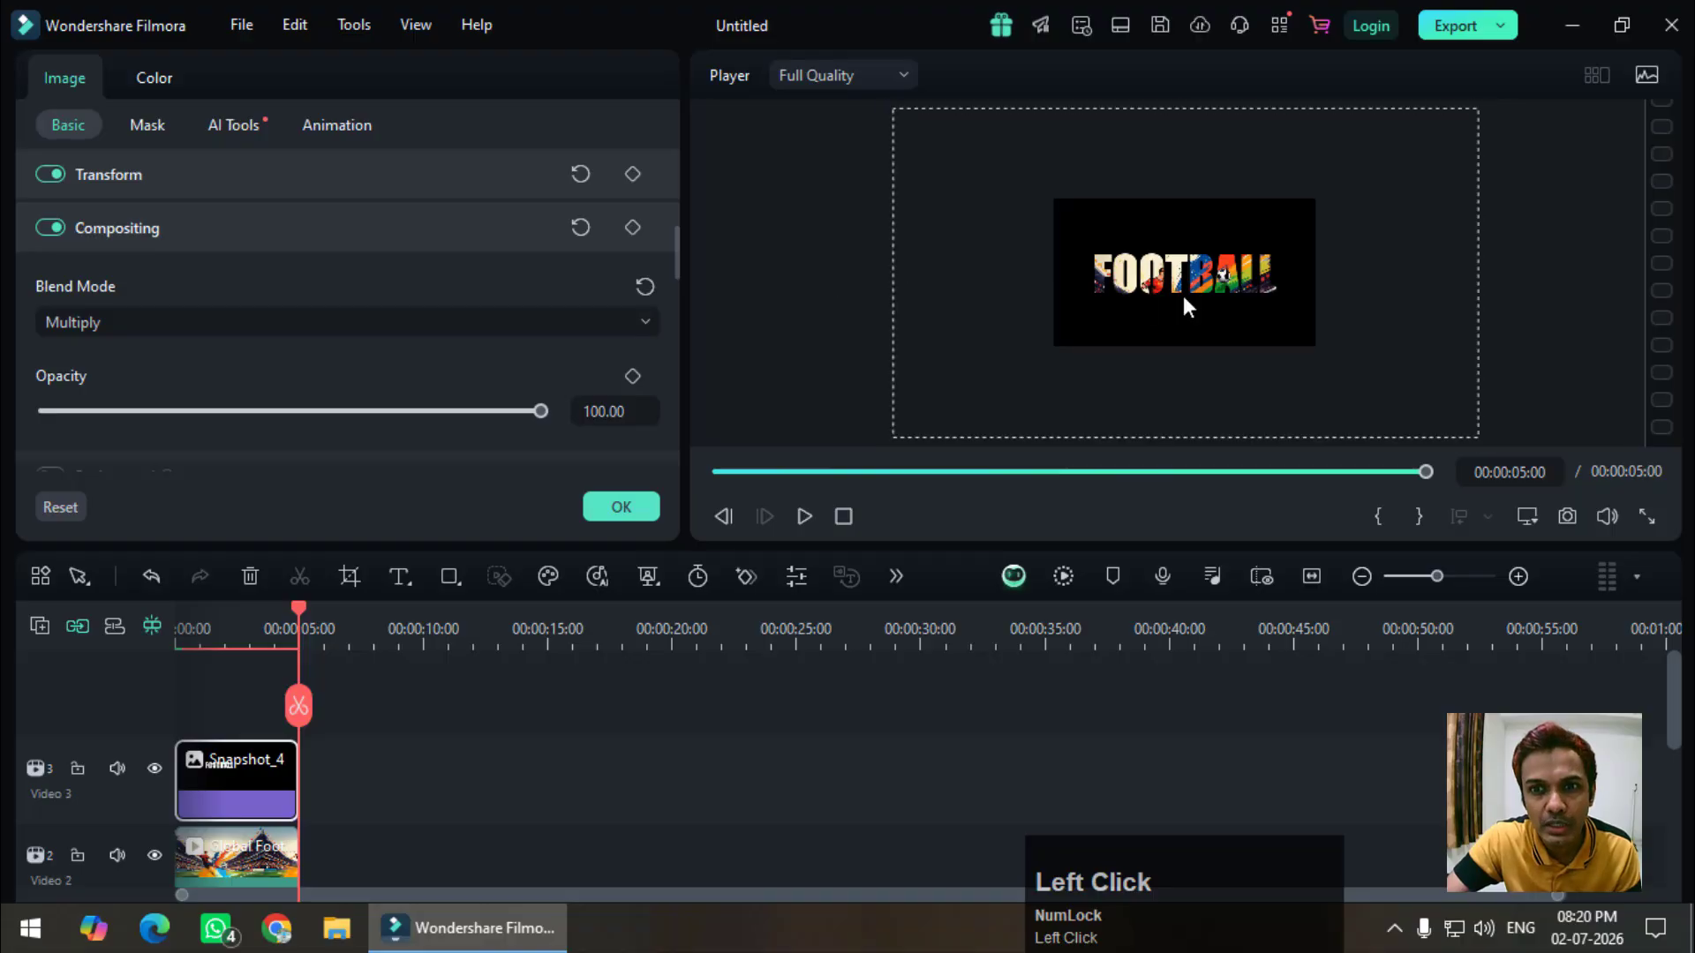
{"action": "key", "text": "ctrl+z"}
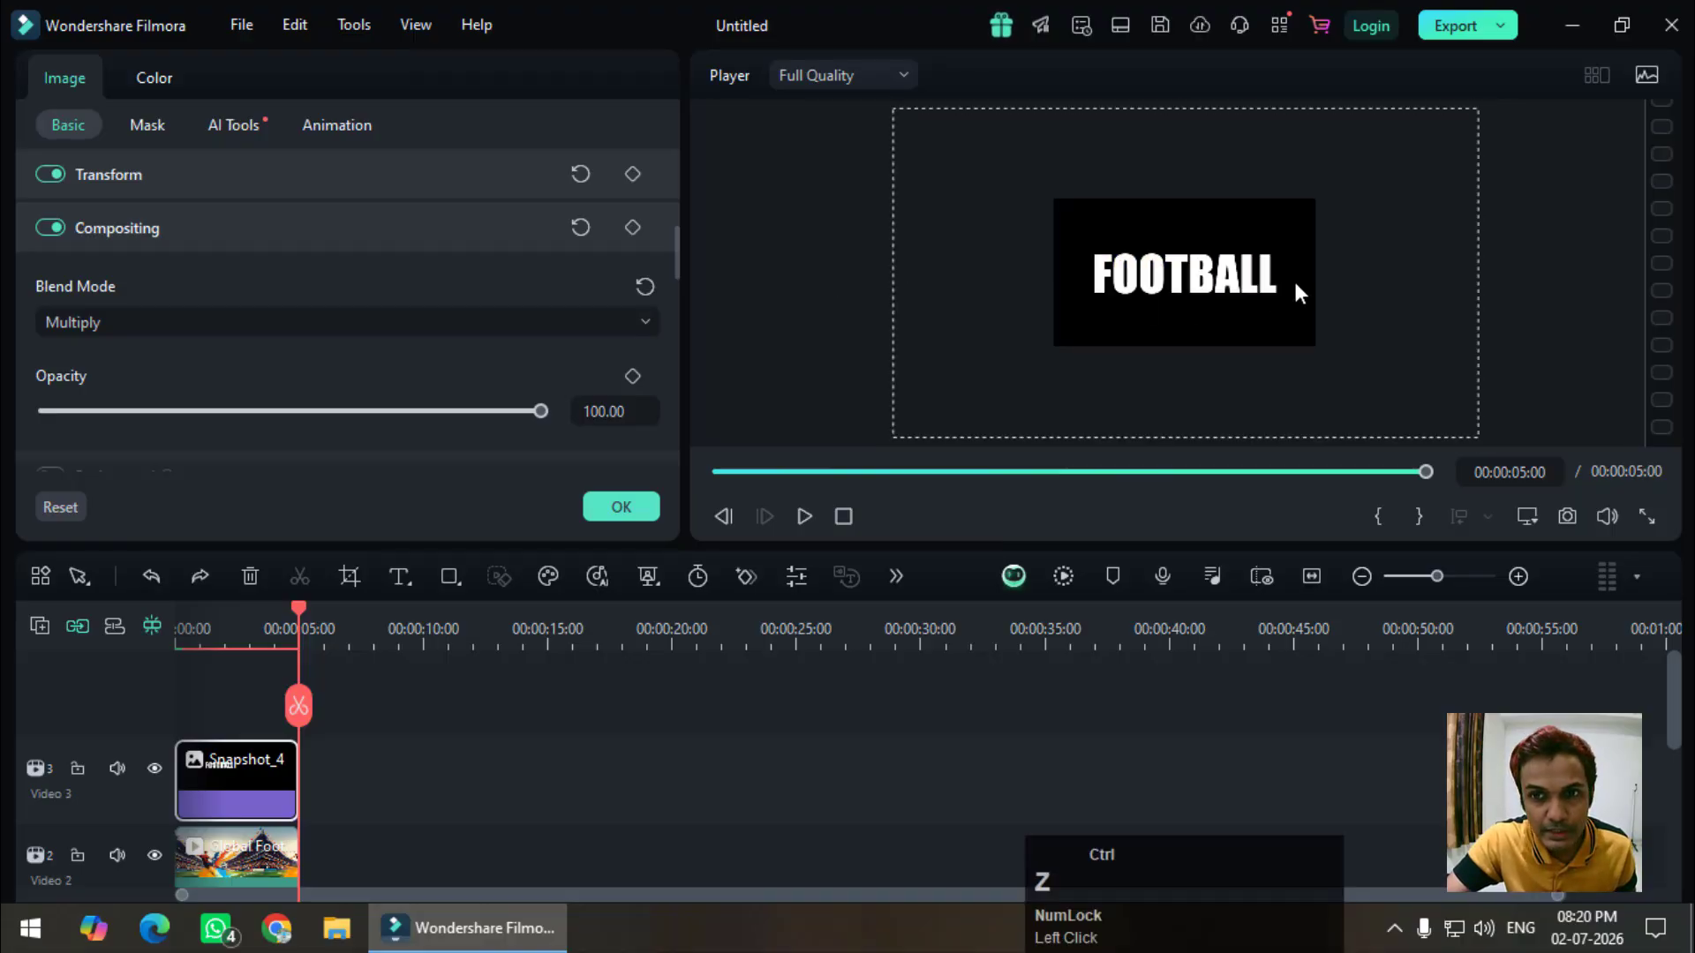
{"action": "key", "text": "ctrl+z"}
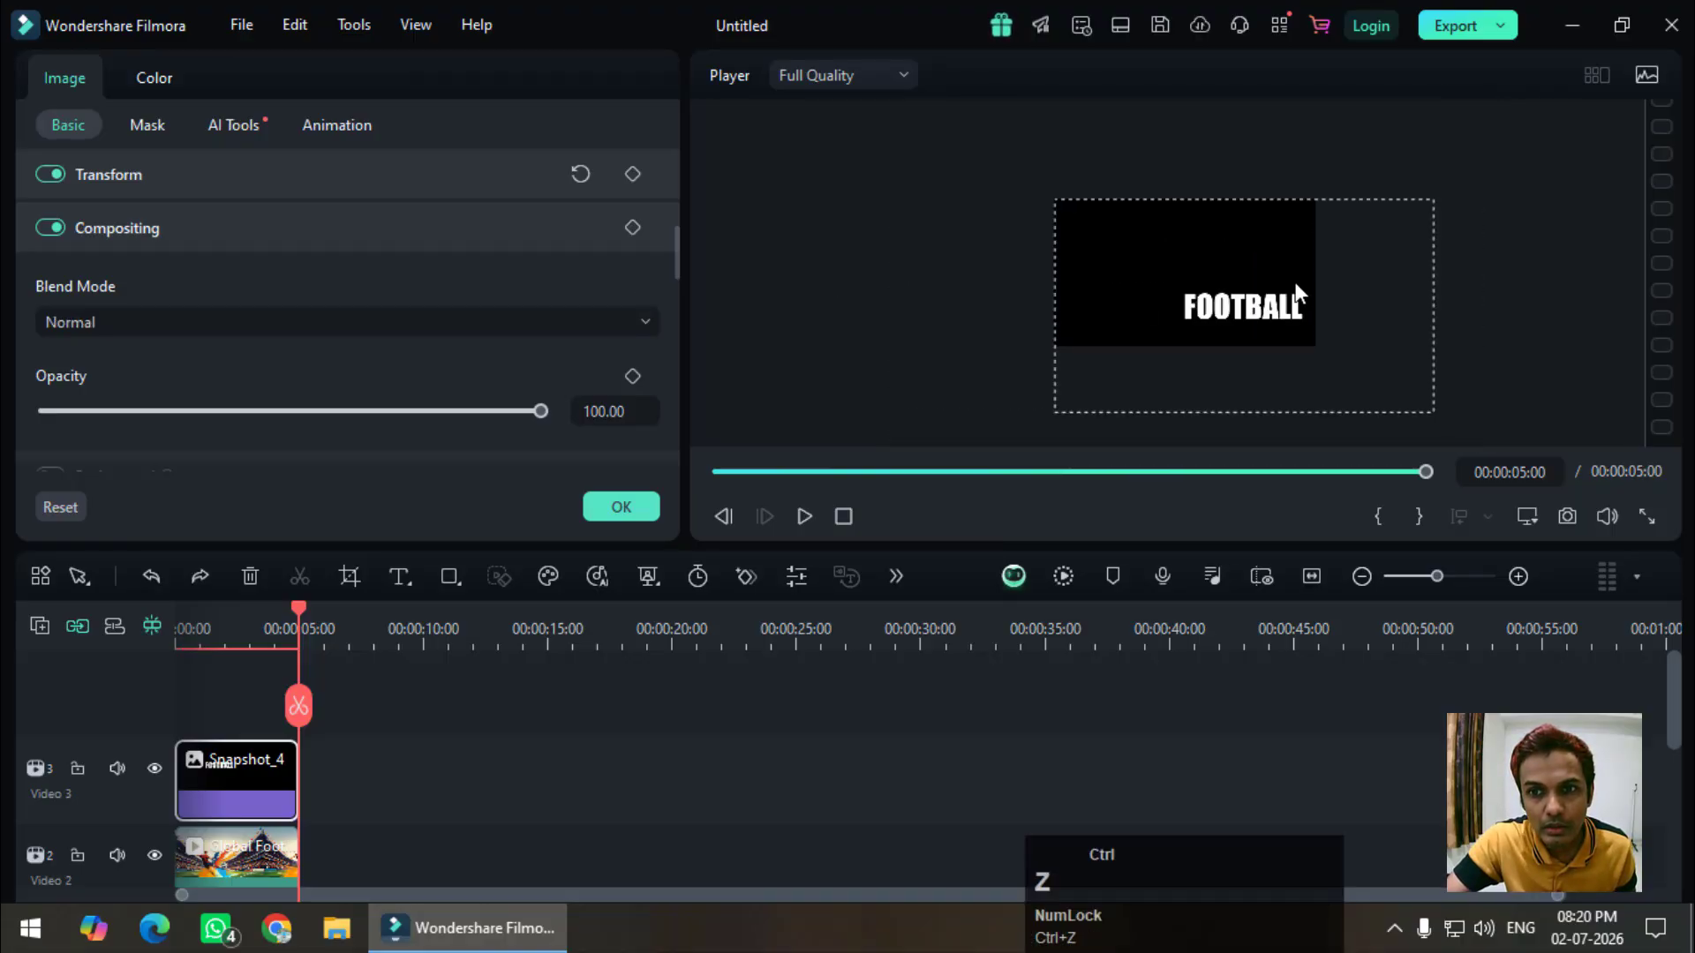
{"action": "key", "text": "ctrl+z"}
- Reapply the Multiply blend mode to the Snapshot_4 clip at its original size
{"action": "left_click", "coordinate": [253, 775]}
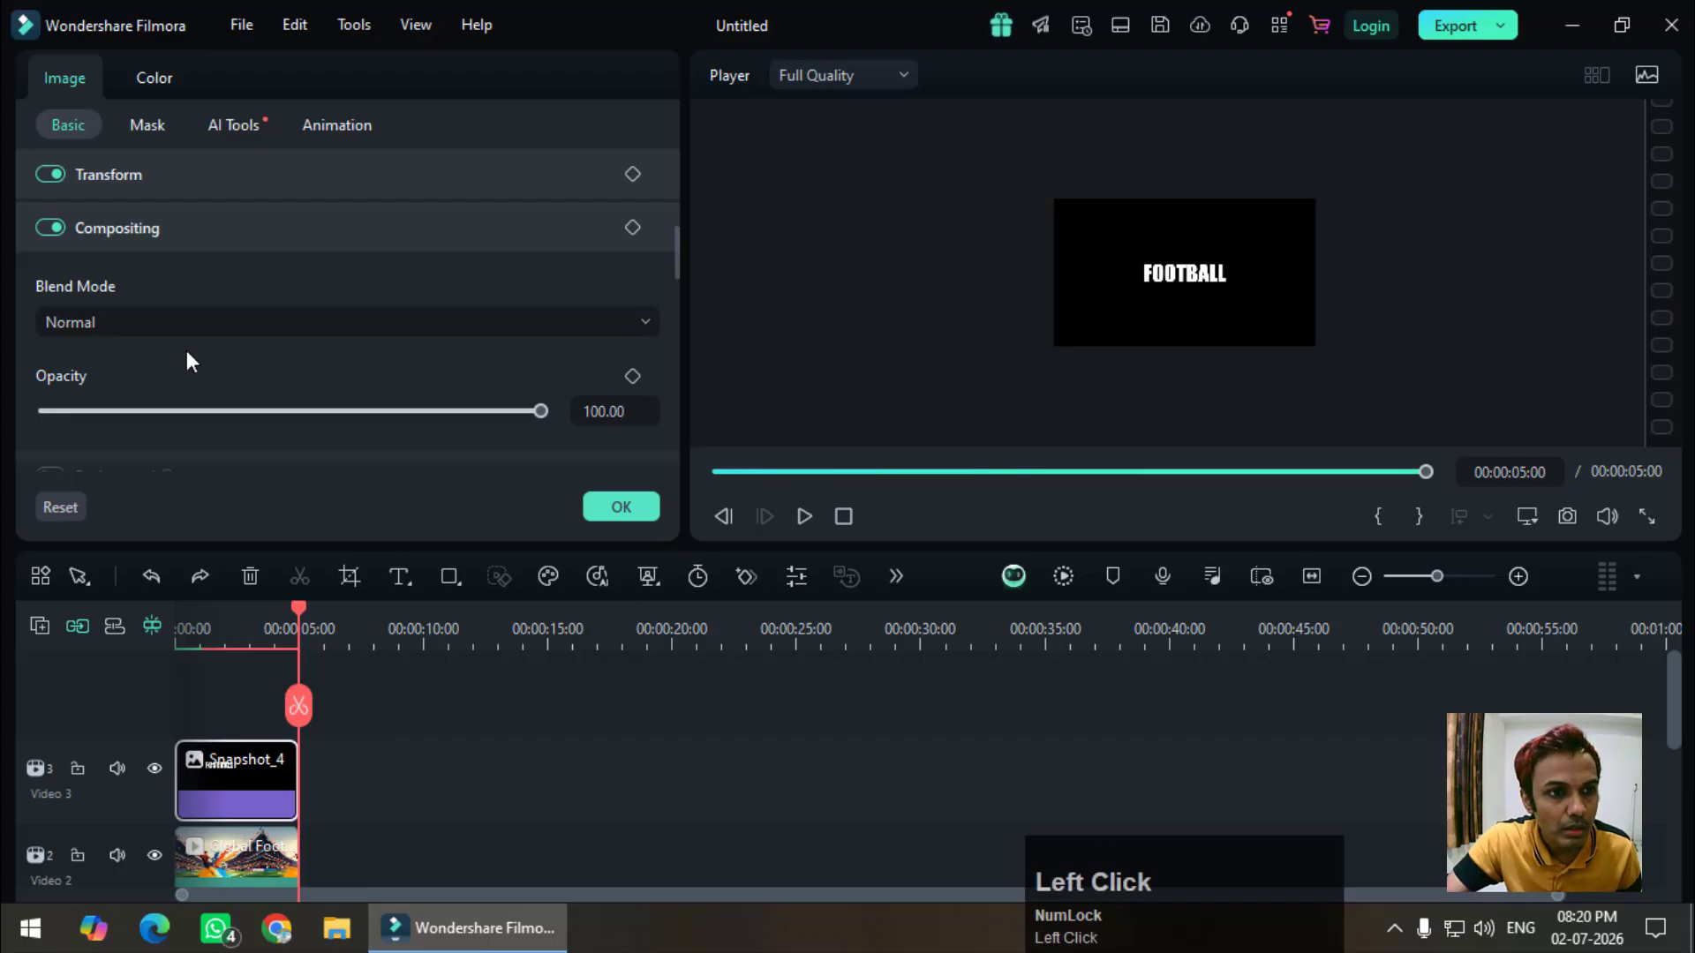
{"action": "left_click", "coordinate": [189, 320]}
{"action": "left_click", "coordinate": [180, 452]}
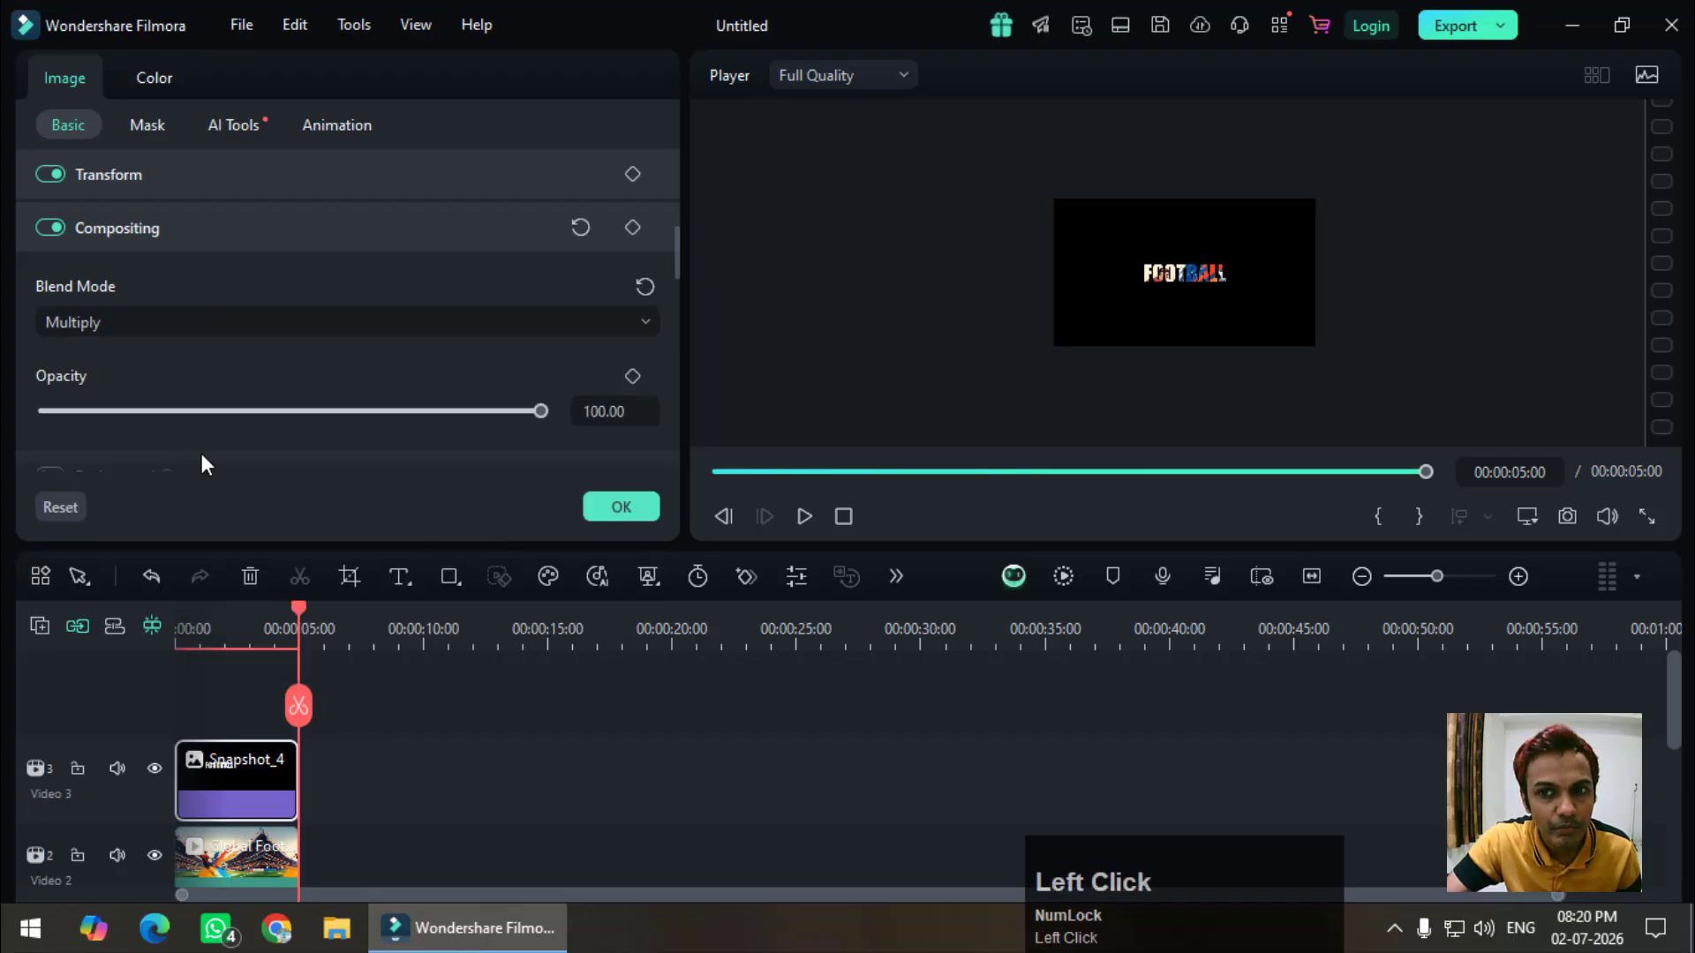
- Apply a Pan & Zoom to Snapshot_4, starting from the full frame and ending on the smaller frame around the word FOOTBALL
{"action": "right_click", "coordinate": [257, 770]}
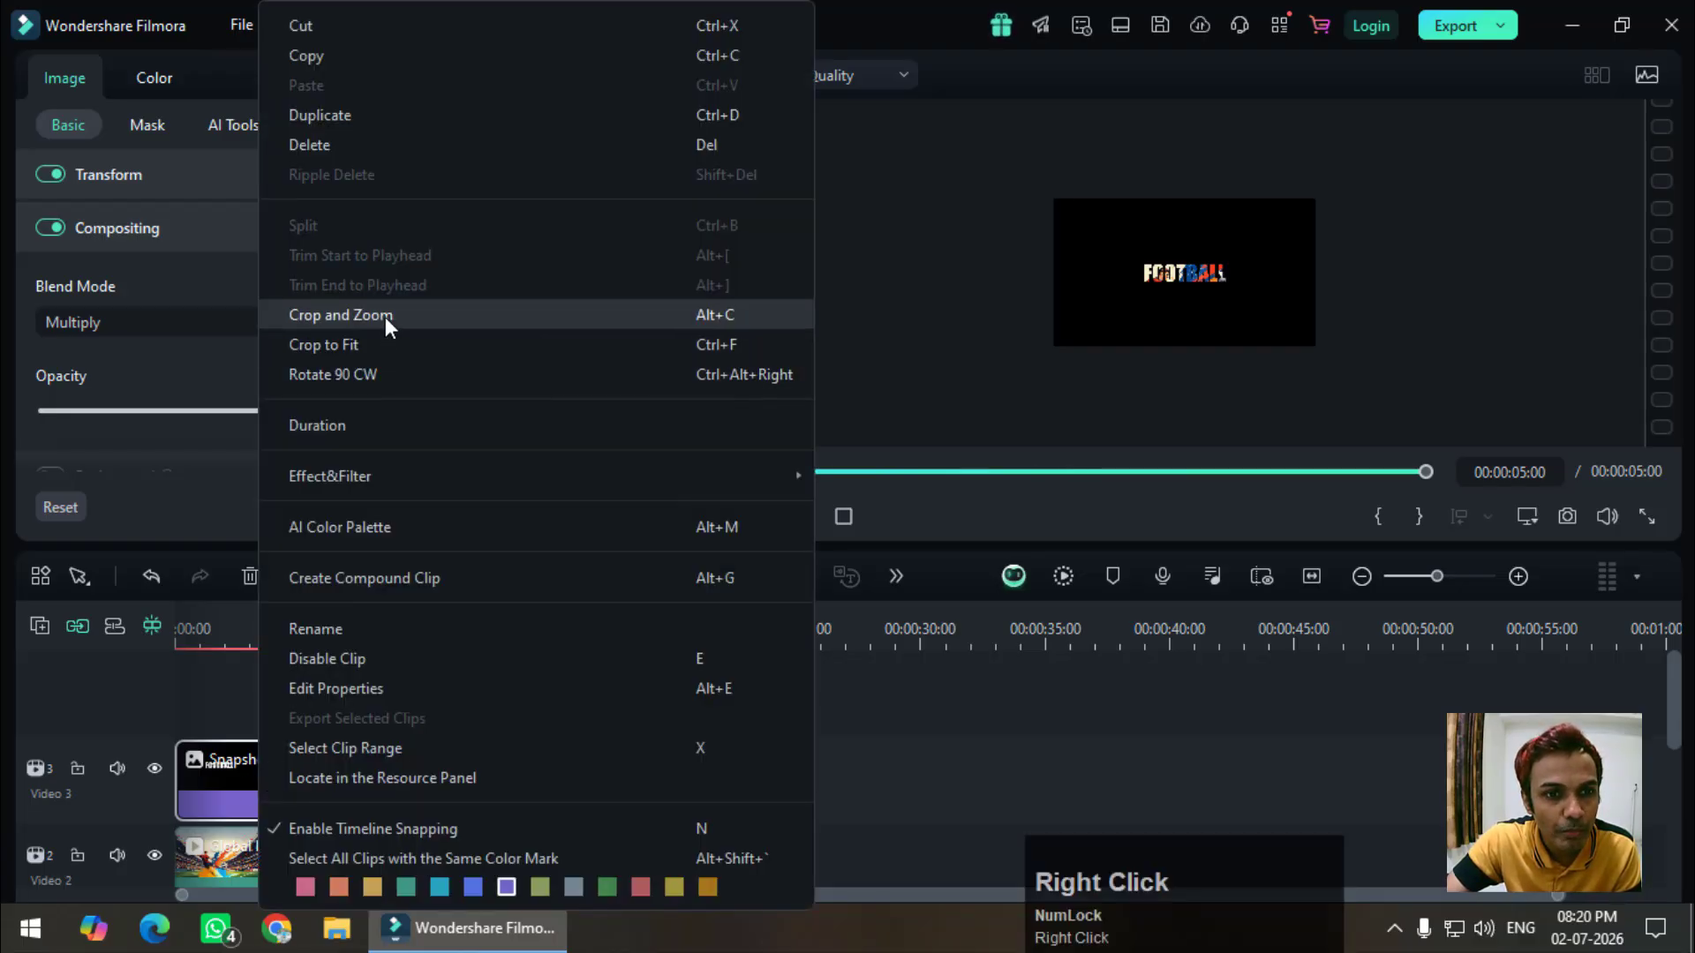
{"action": "left_click", "coordinate": [385, 316]}
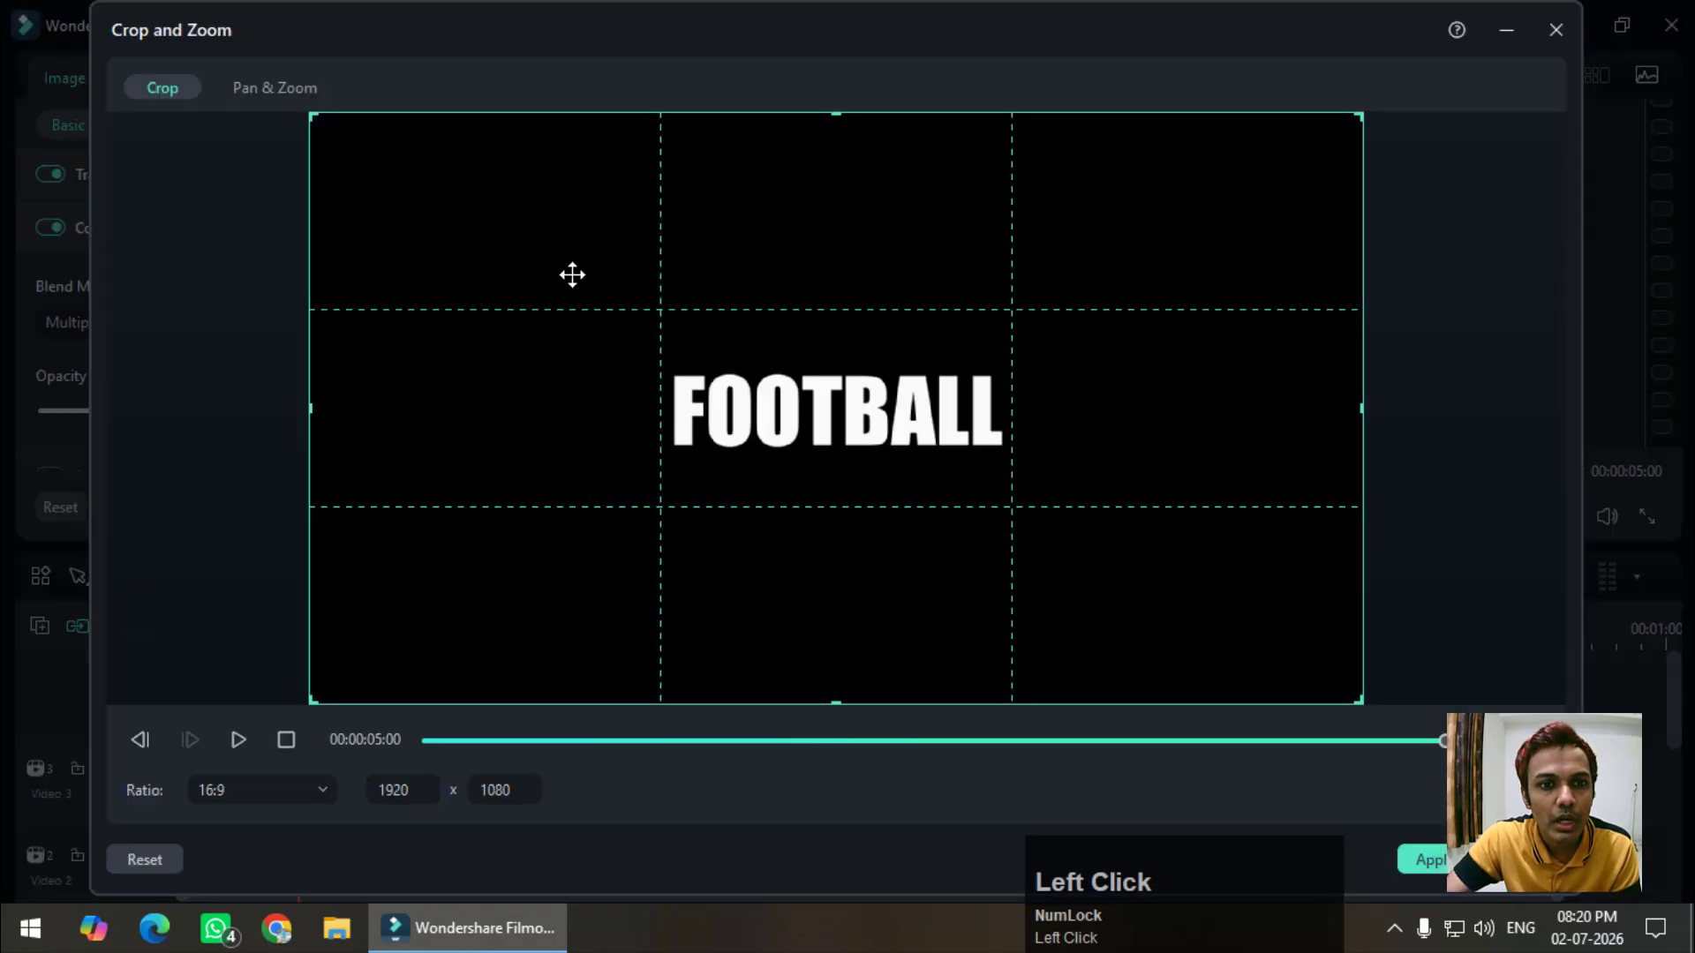
{"action": "left_click", "coordinate": [267, 92]}
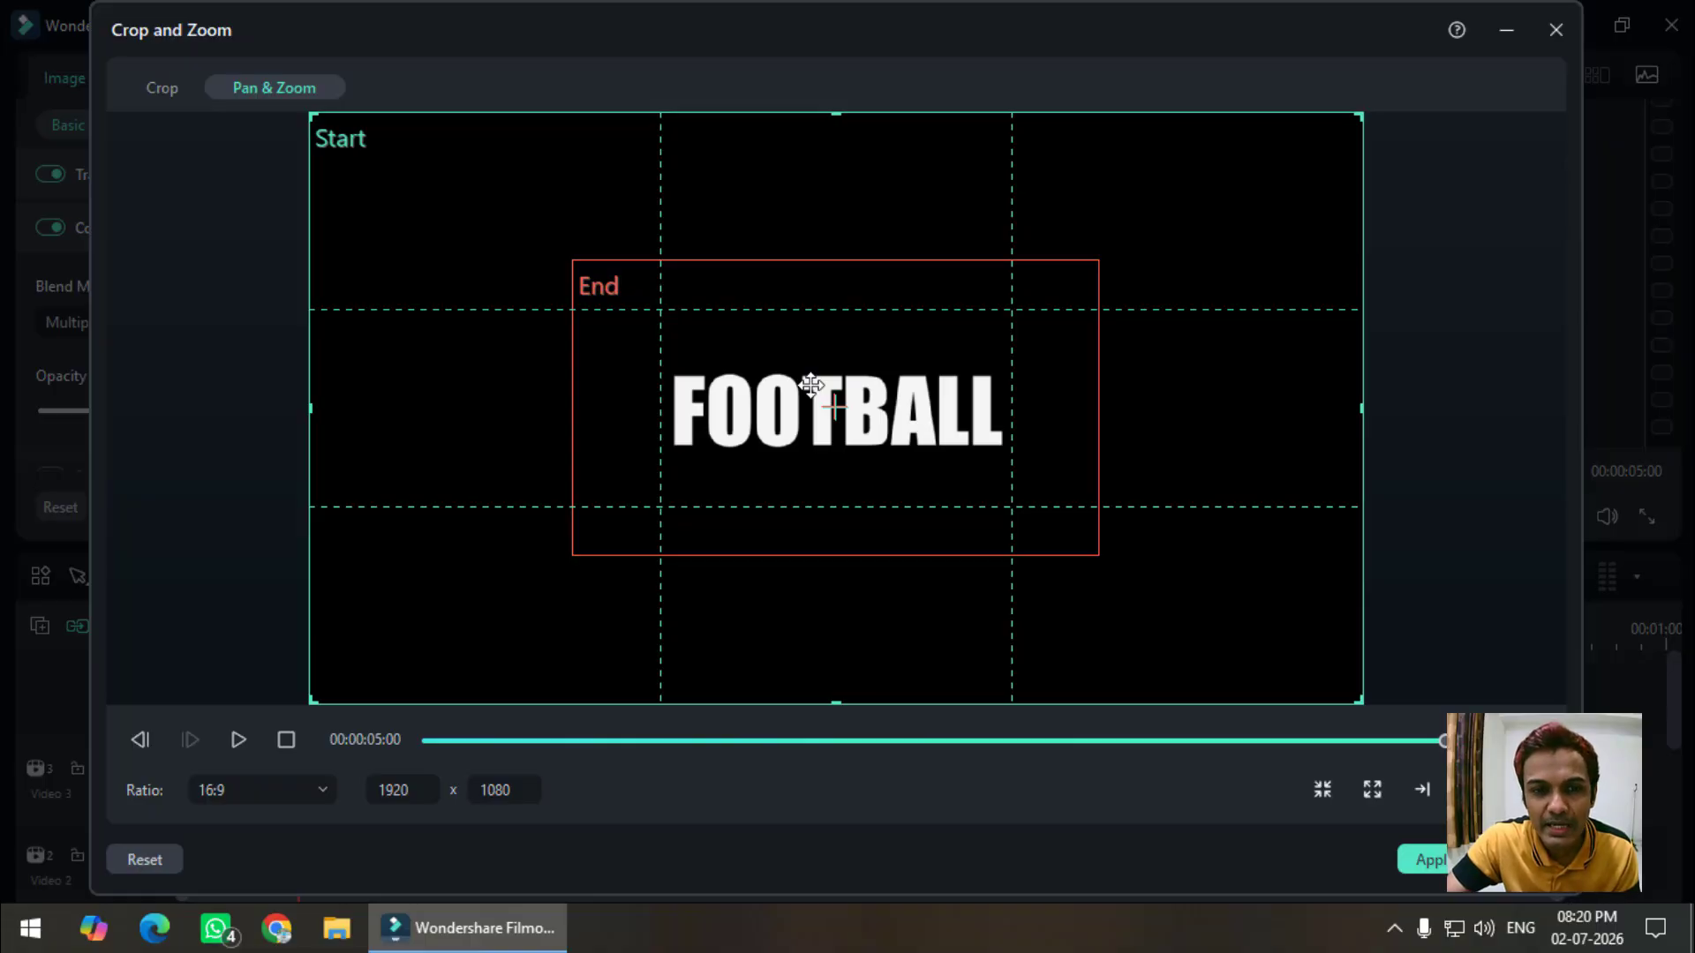
{"action": "mouse_move", "coordinate": [312, 116]}
{"action": "left_mouse_down"}
{"action": "mouse_move", "coordinate": [475, 212]}
{"action": "mouse_move", "coordinate": [296, 126]}
{"action": "left_mouse_up"}
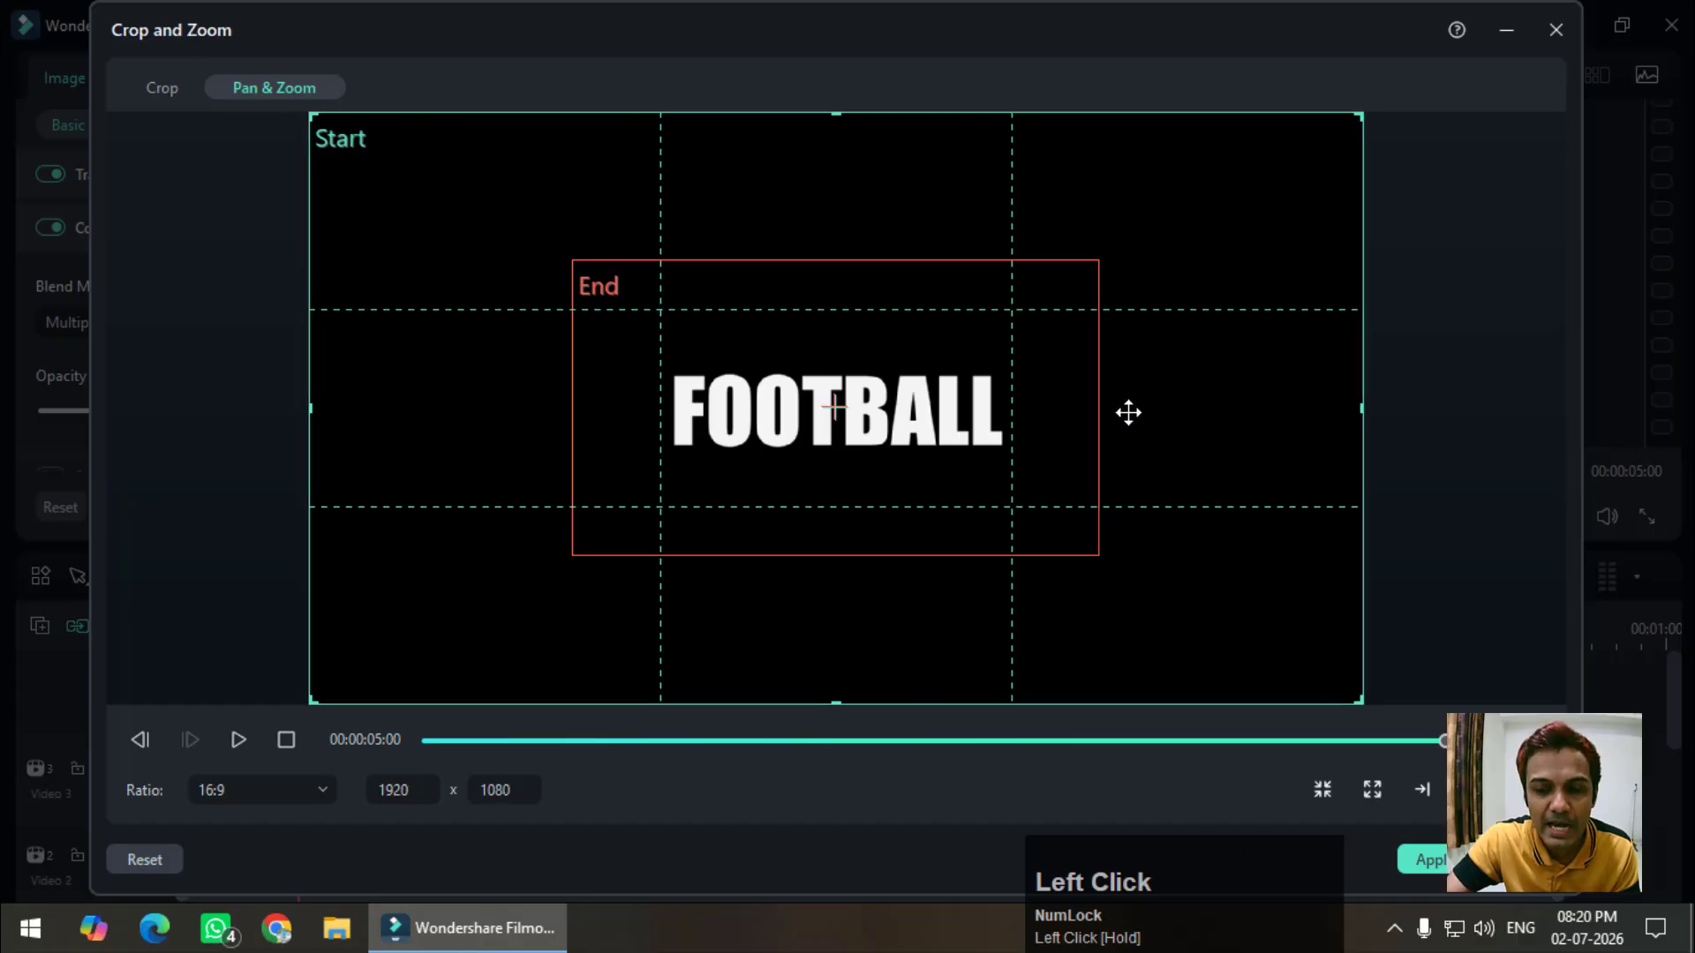
{"action": "left_click", "coordinate": [1431, 860]}
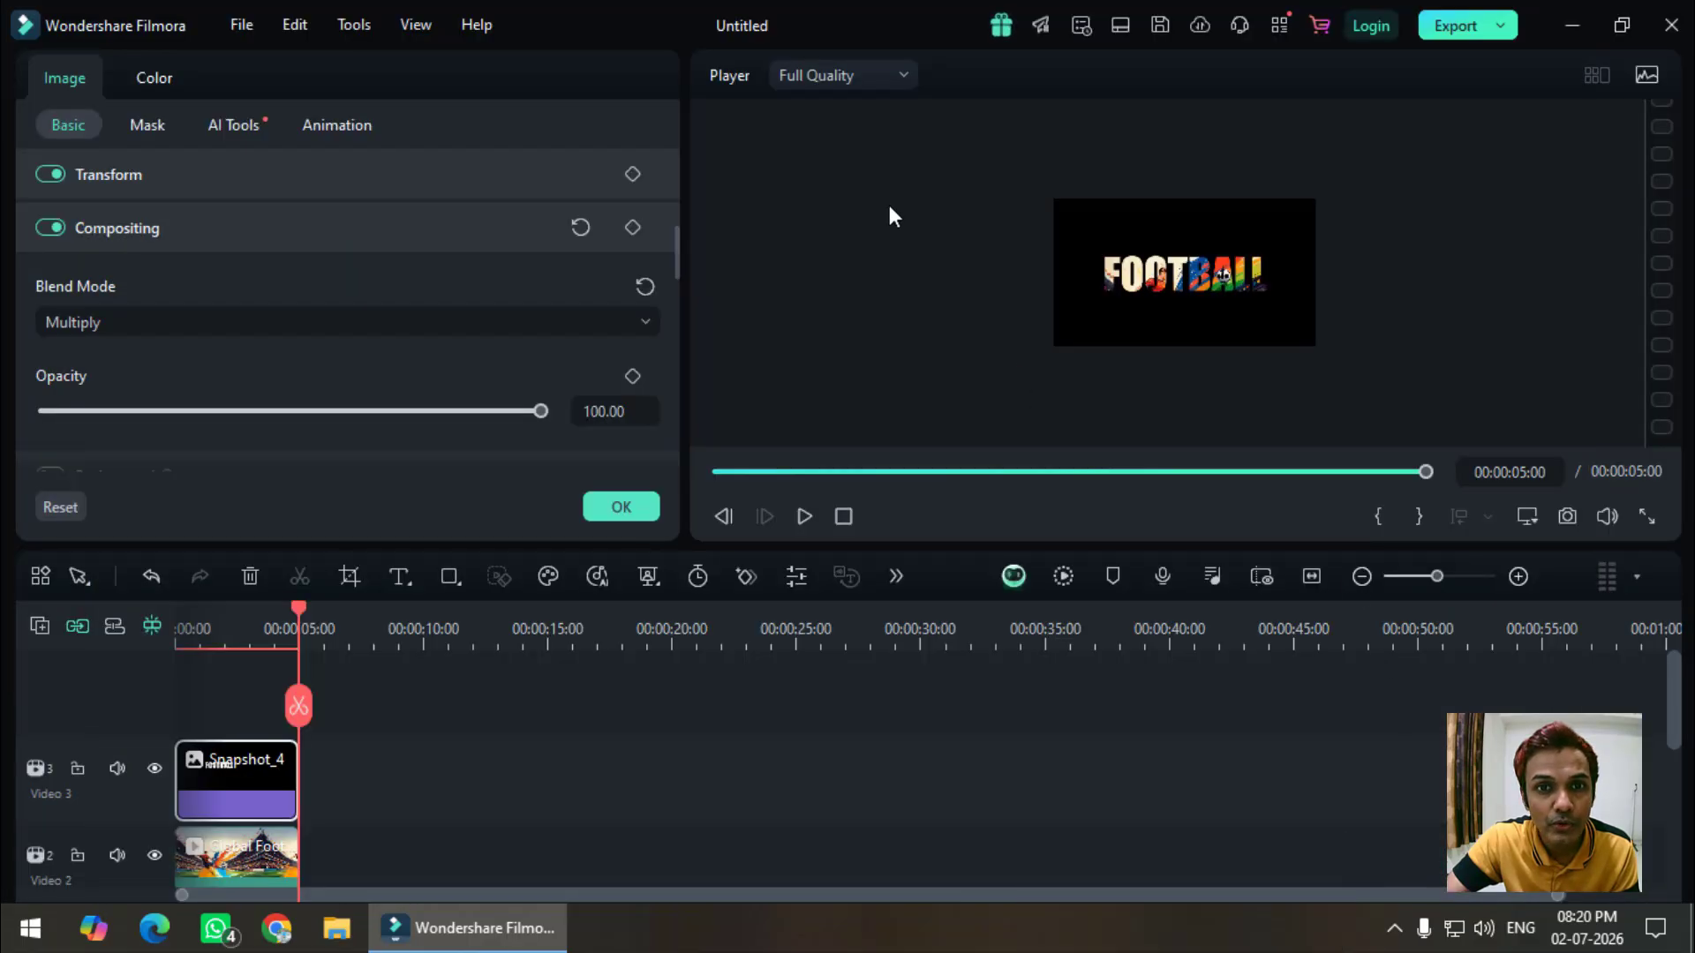
- Play the zooming FOOTBALL text effect in full screen and exit back to the editor
{"action": "left_click", "coordinate": [416, 23]}
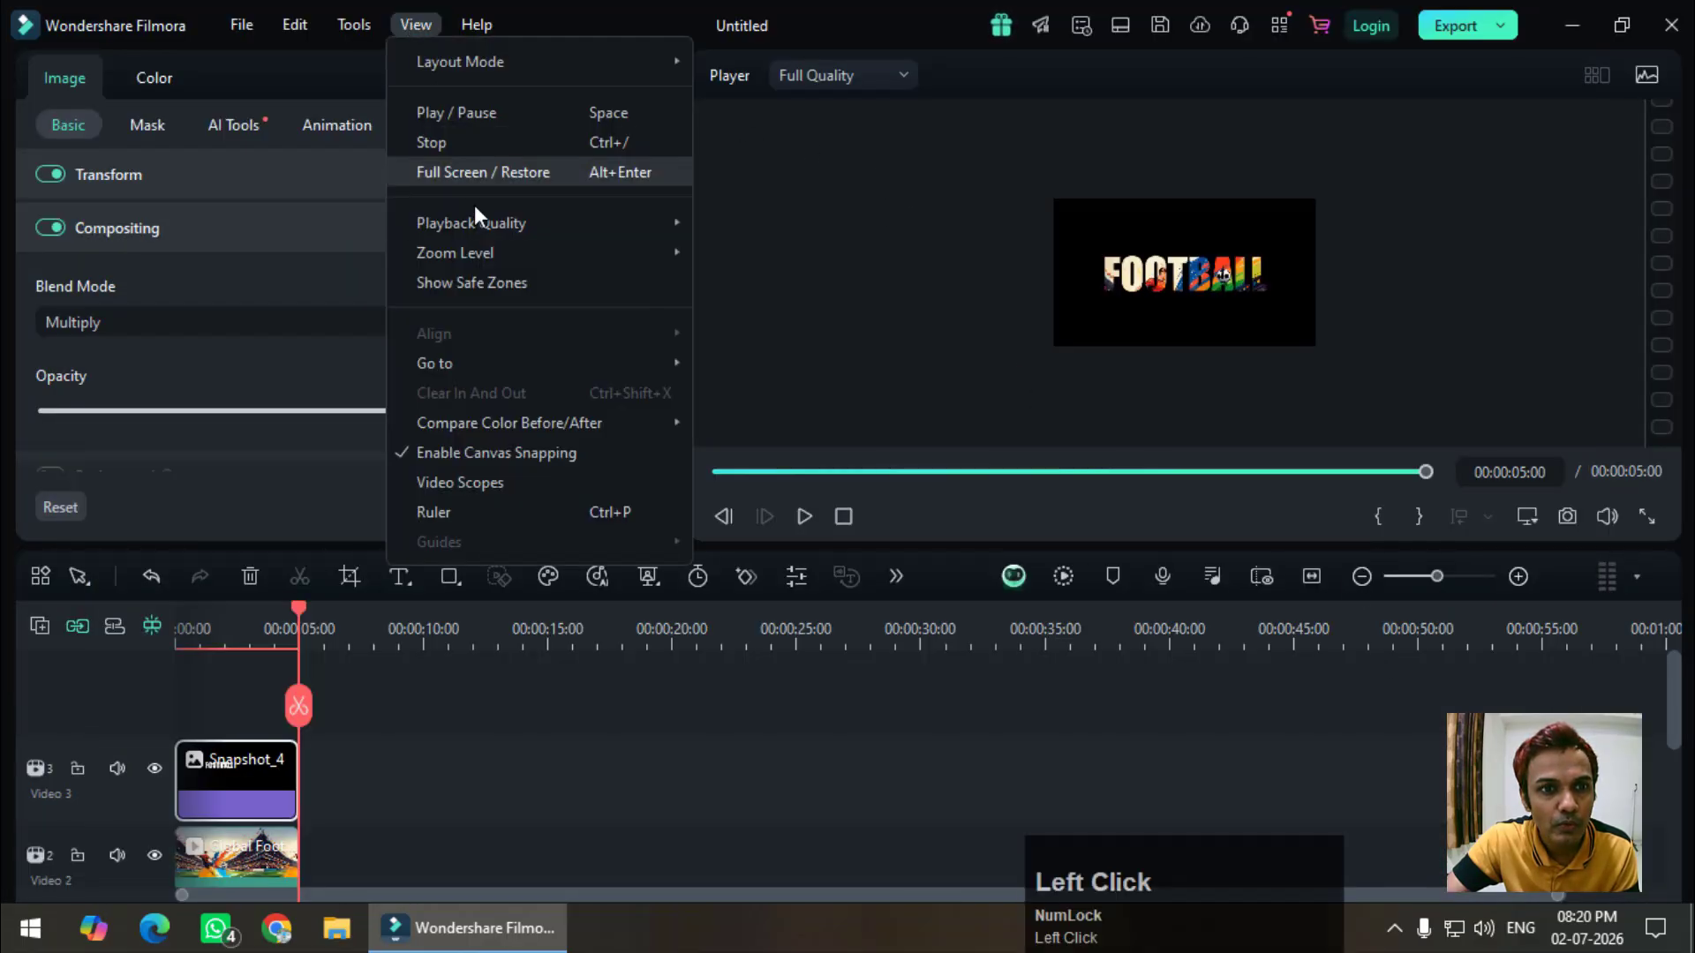
{"action": "left_click", "coordinate": [484, 172]}
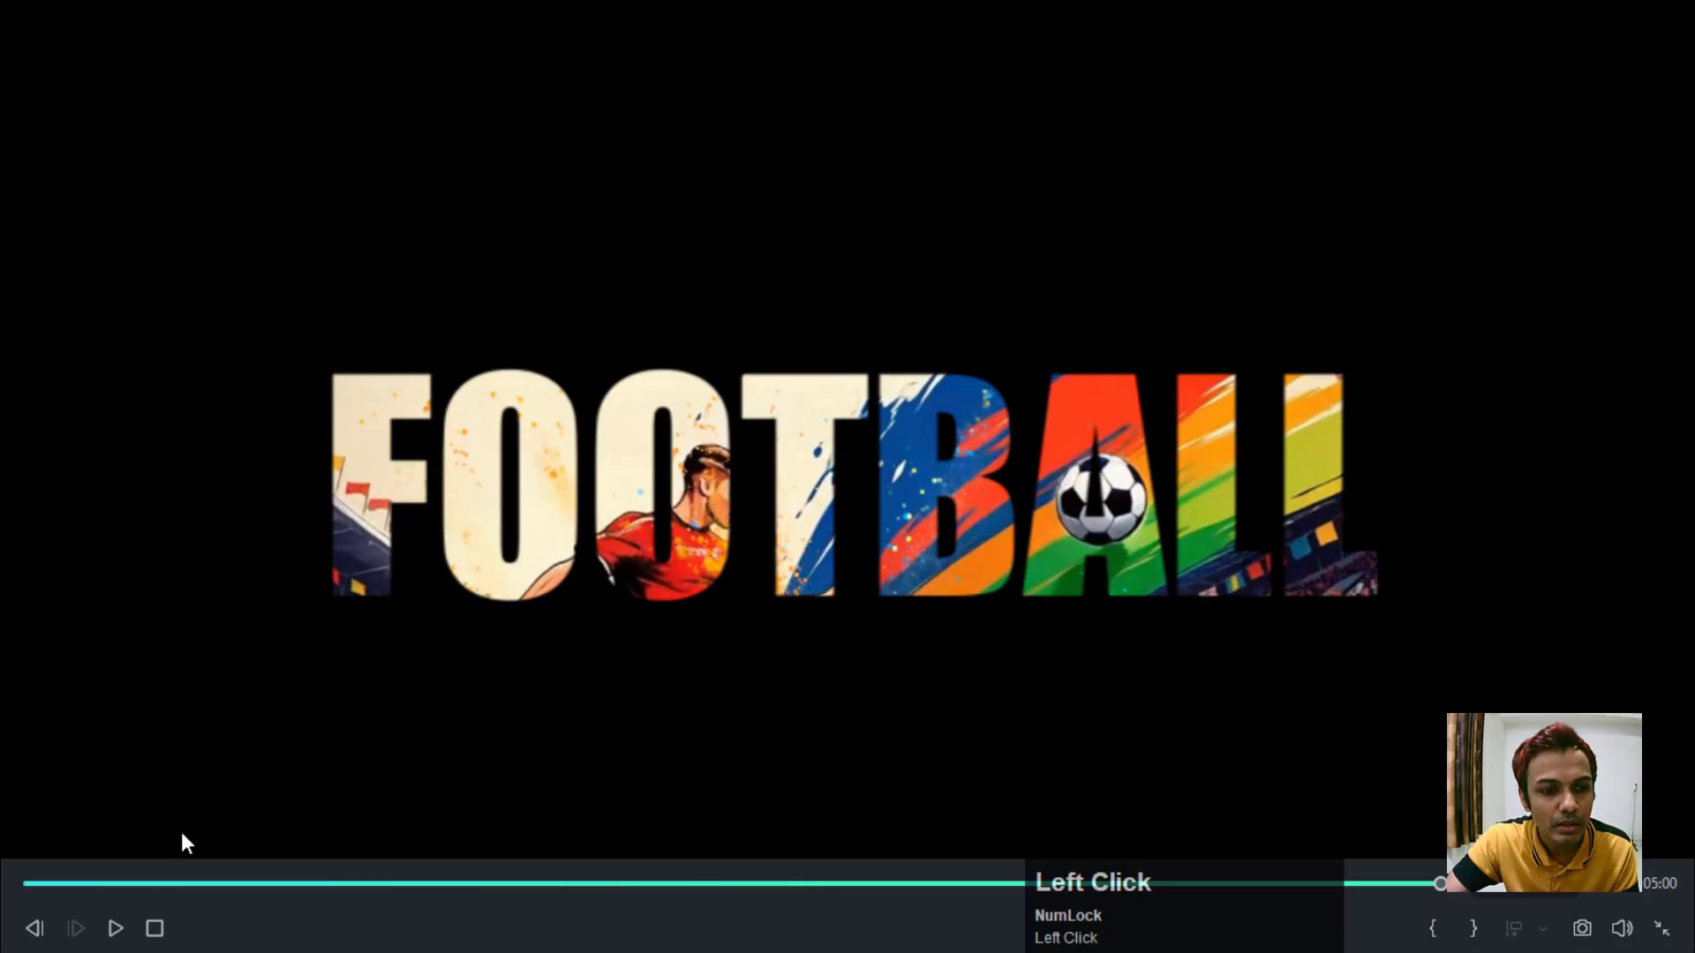
{"action": "left_click", "coordinate": [116, 928]}
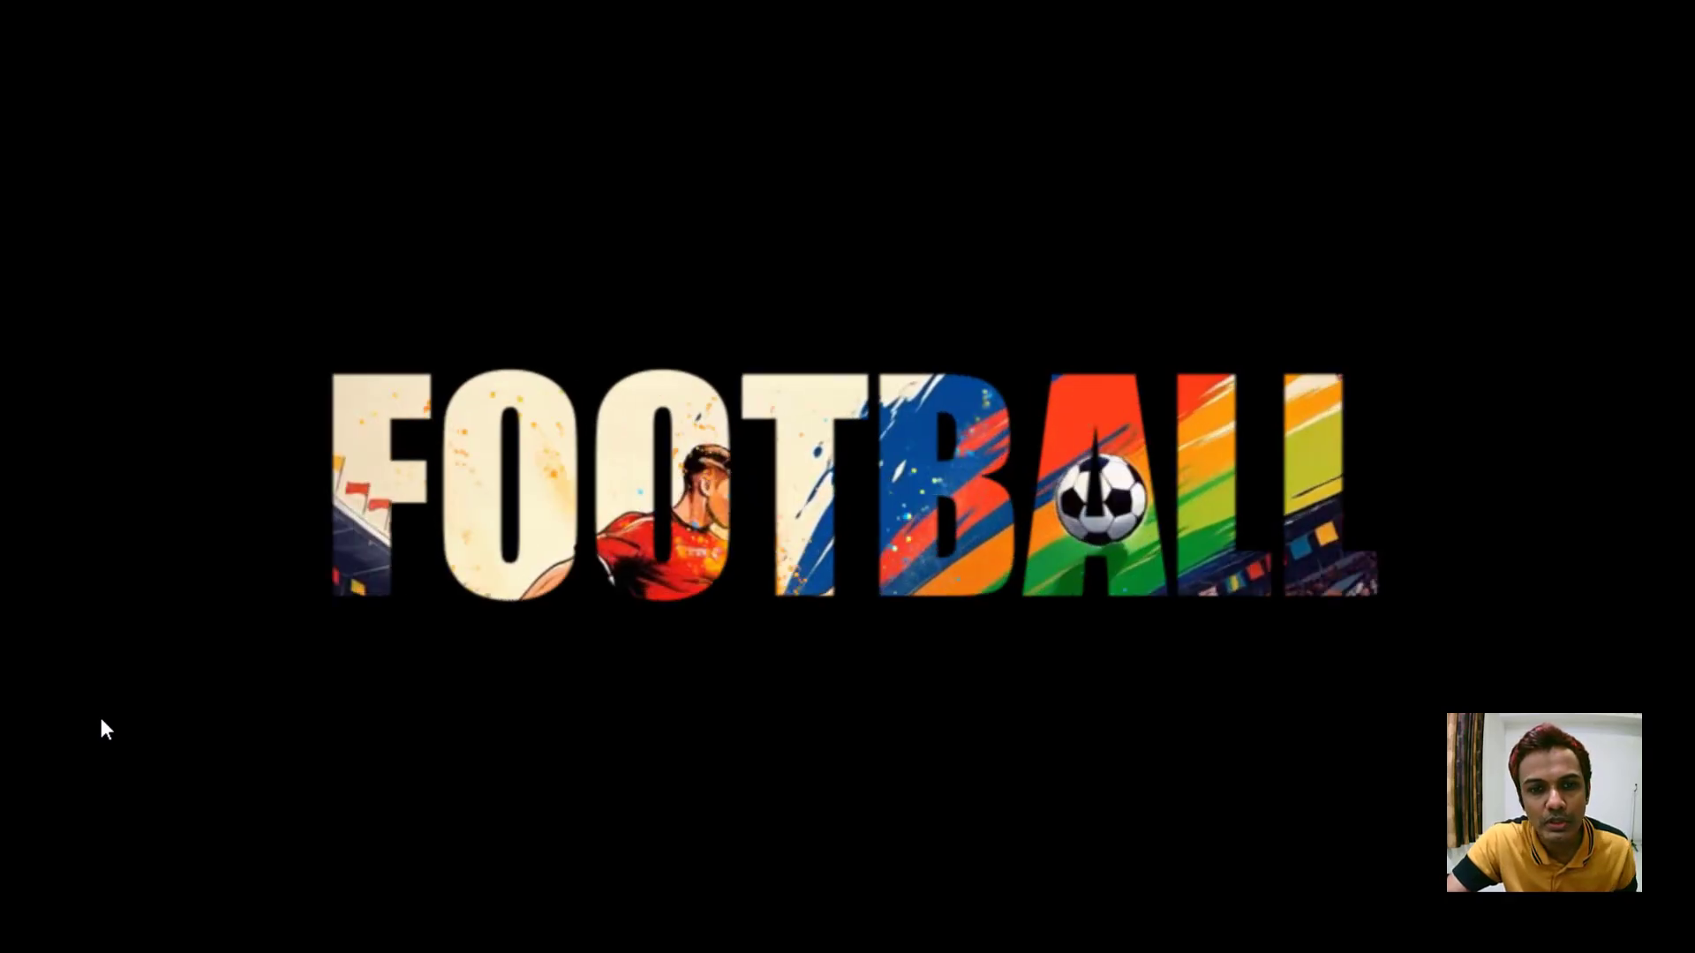
{"action": "key", "text": "Escape"}
- Set the preview quality to 1/2 and replay the FOOTBALL text effect from the start in full screen, returning to the editor
{"action": "left_click", "coordinate": [854, 78]}
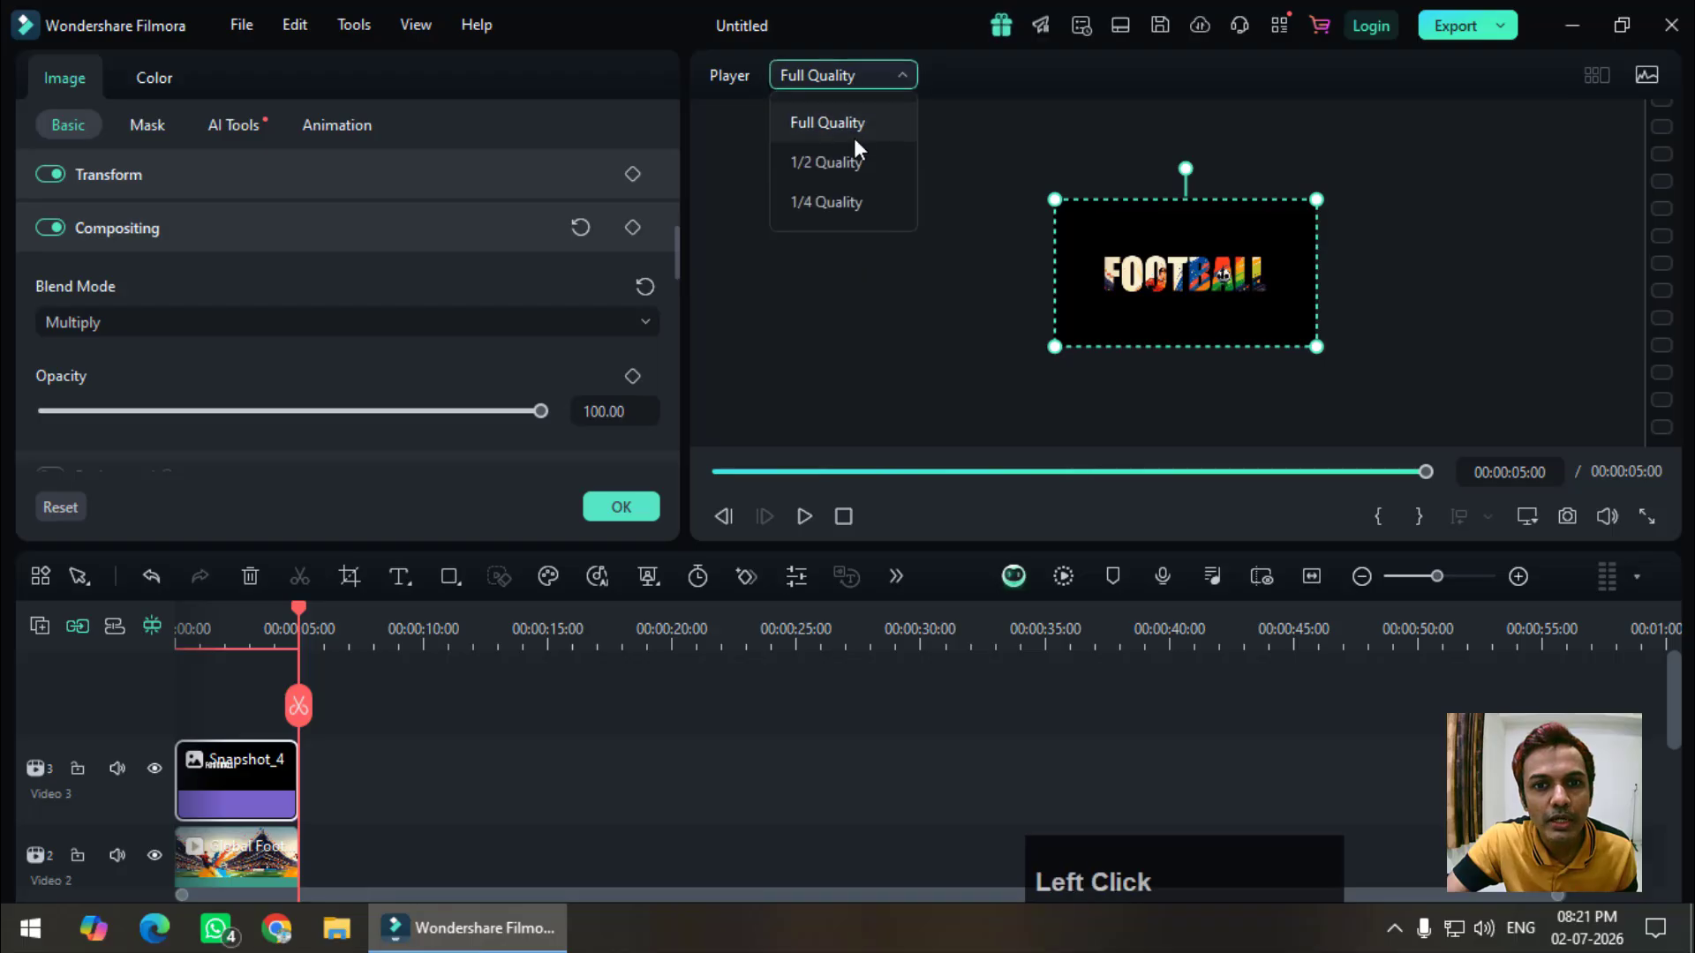
{"action": "left_click", "coordinate": [853, 161]}
{"action": "left_click", "coordinate": [420, 25]}
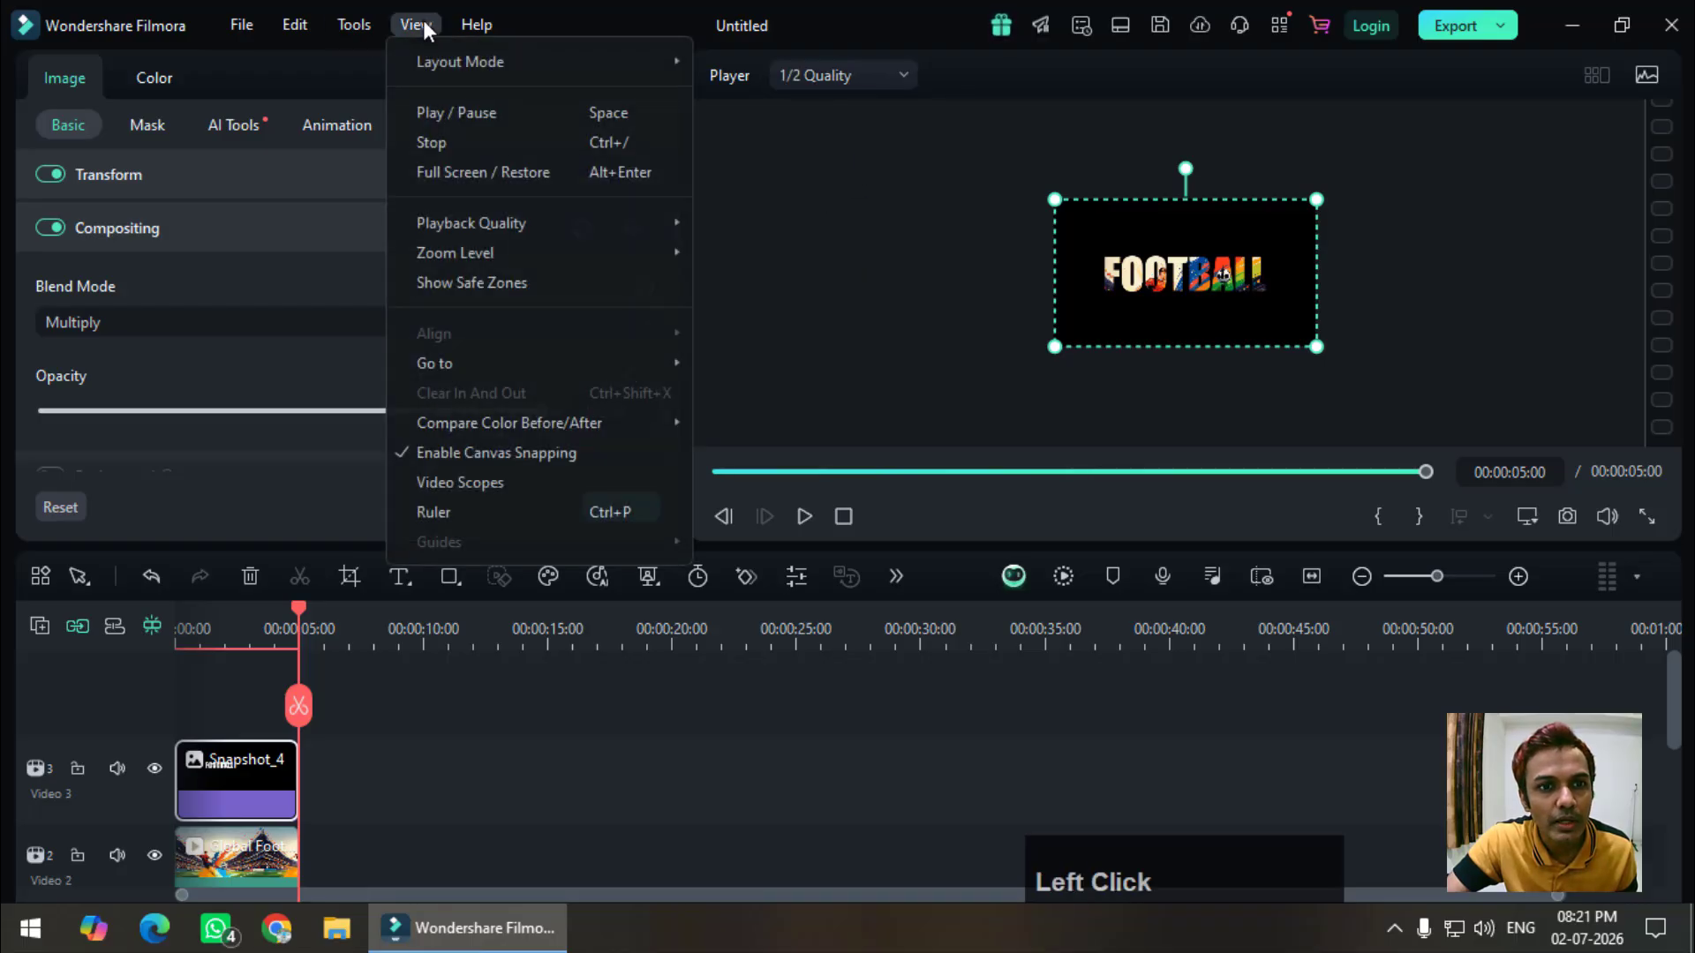
{"action": "left_click", "coordinate": [493, 172]}
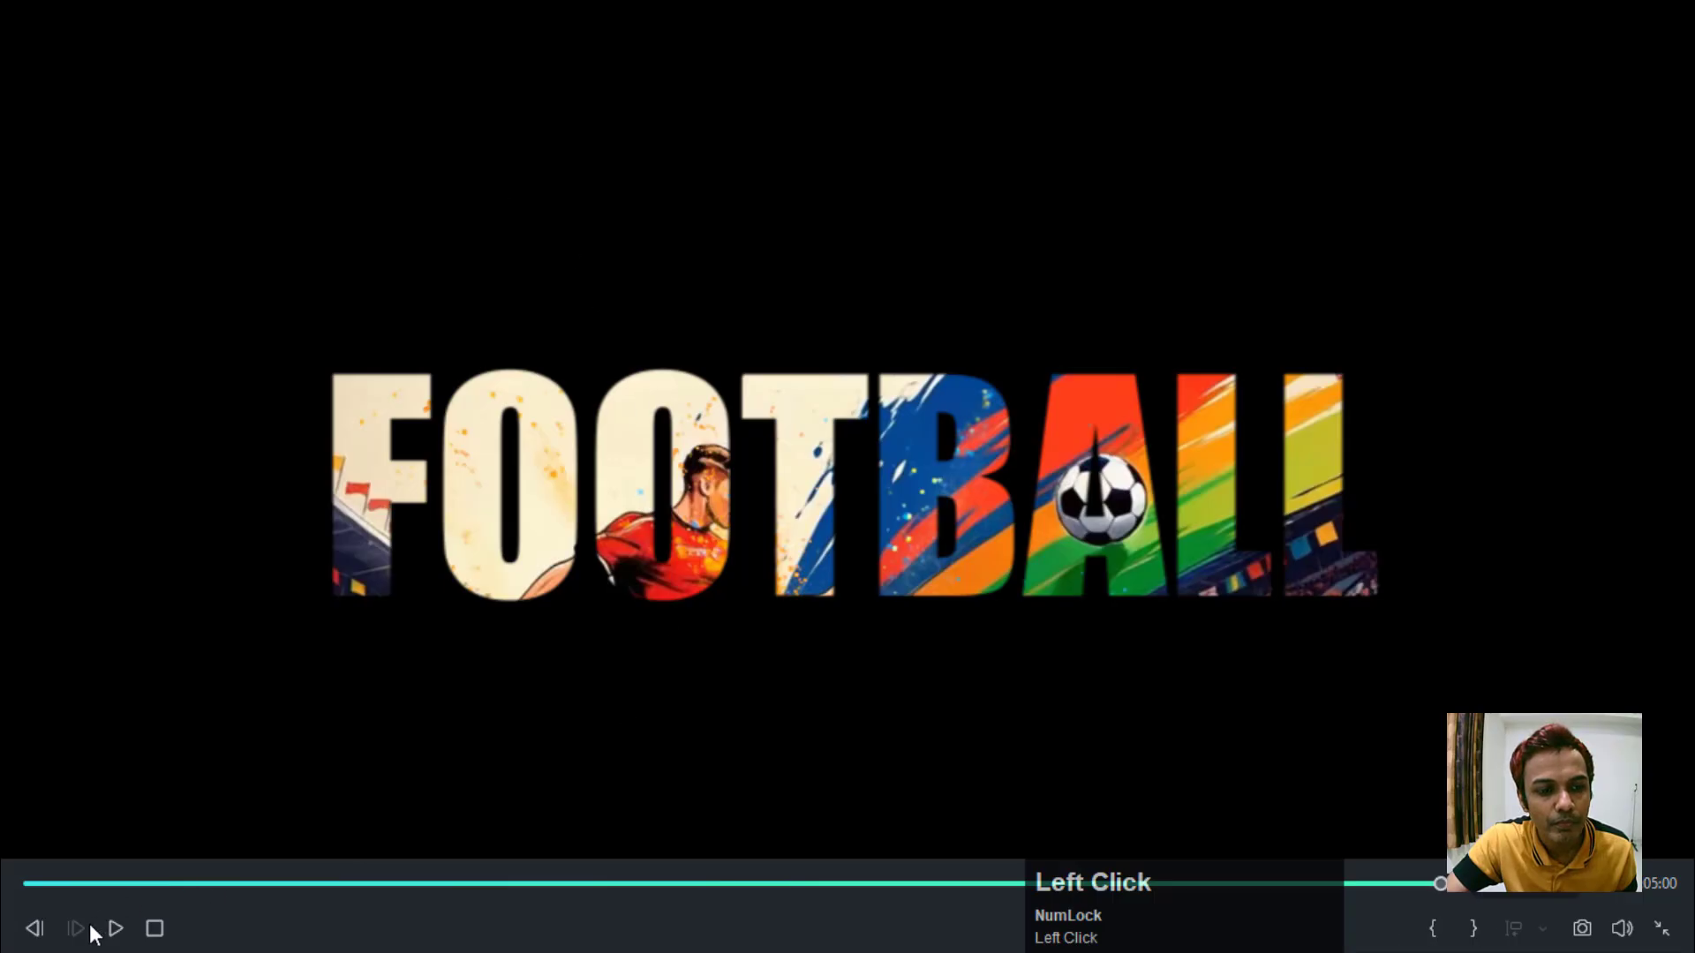
{"action": "left_click", "coordinate": [25, 883]}
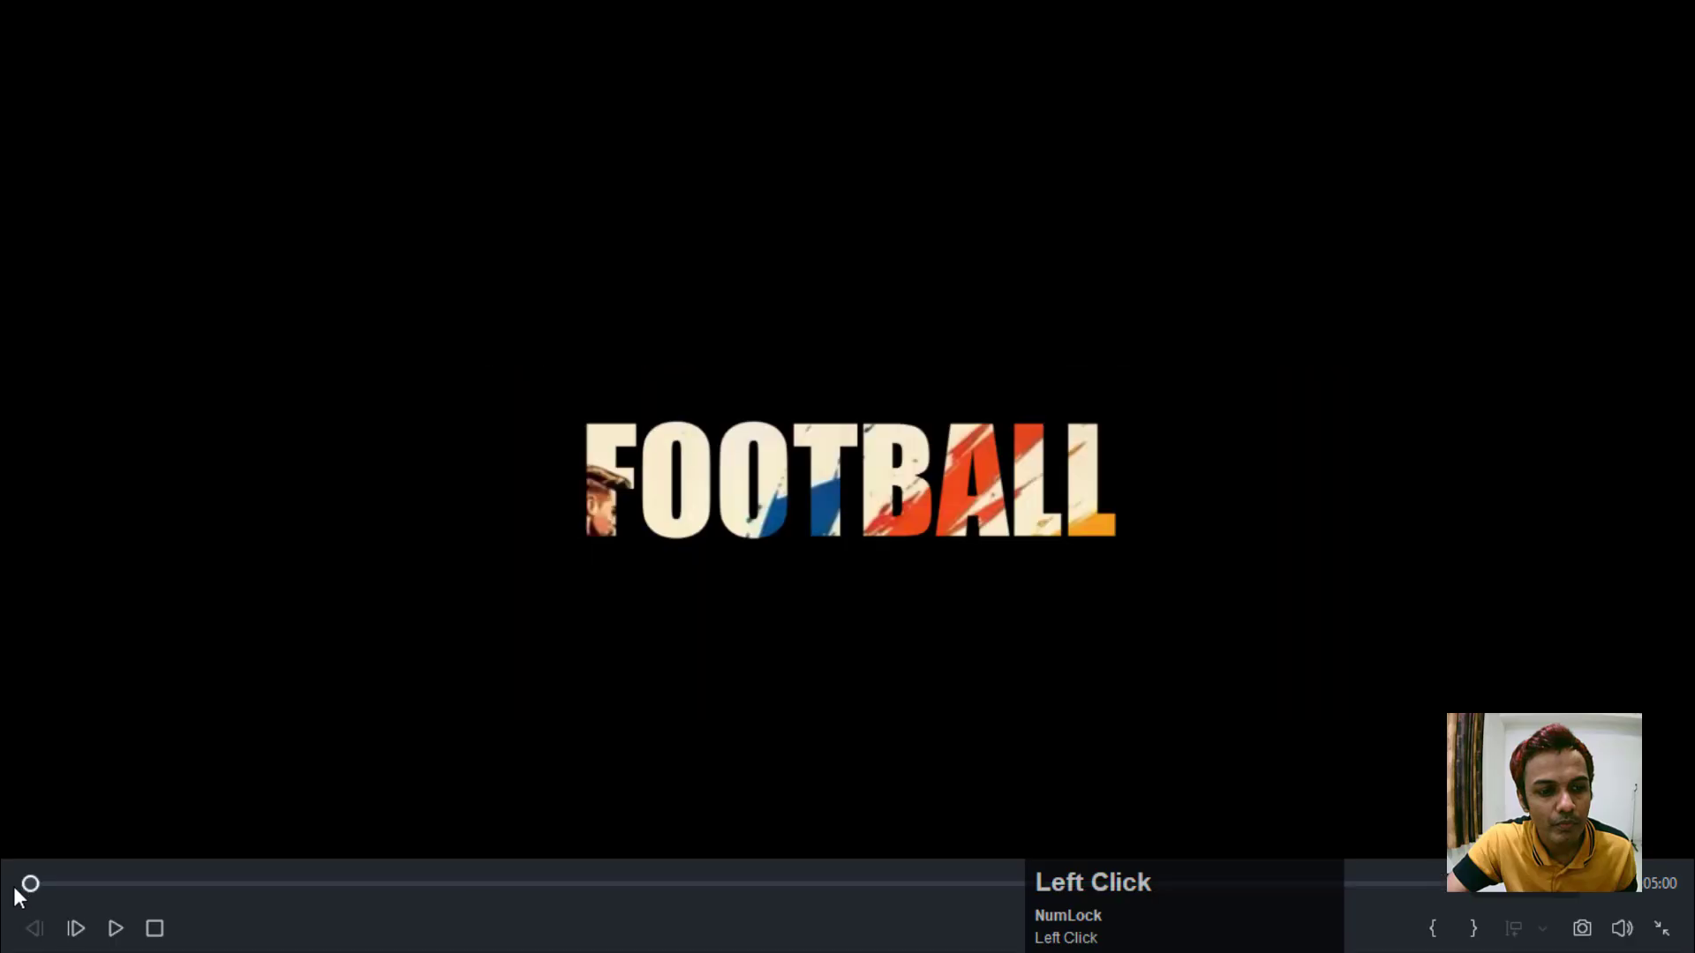
{"action": "left_click", "coordinate": [122, 930]}
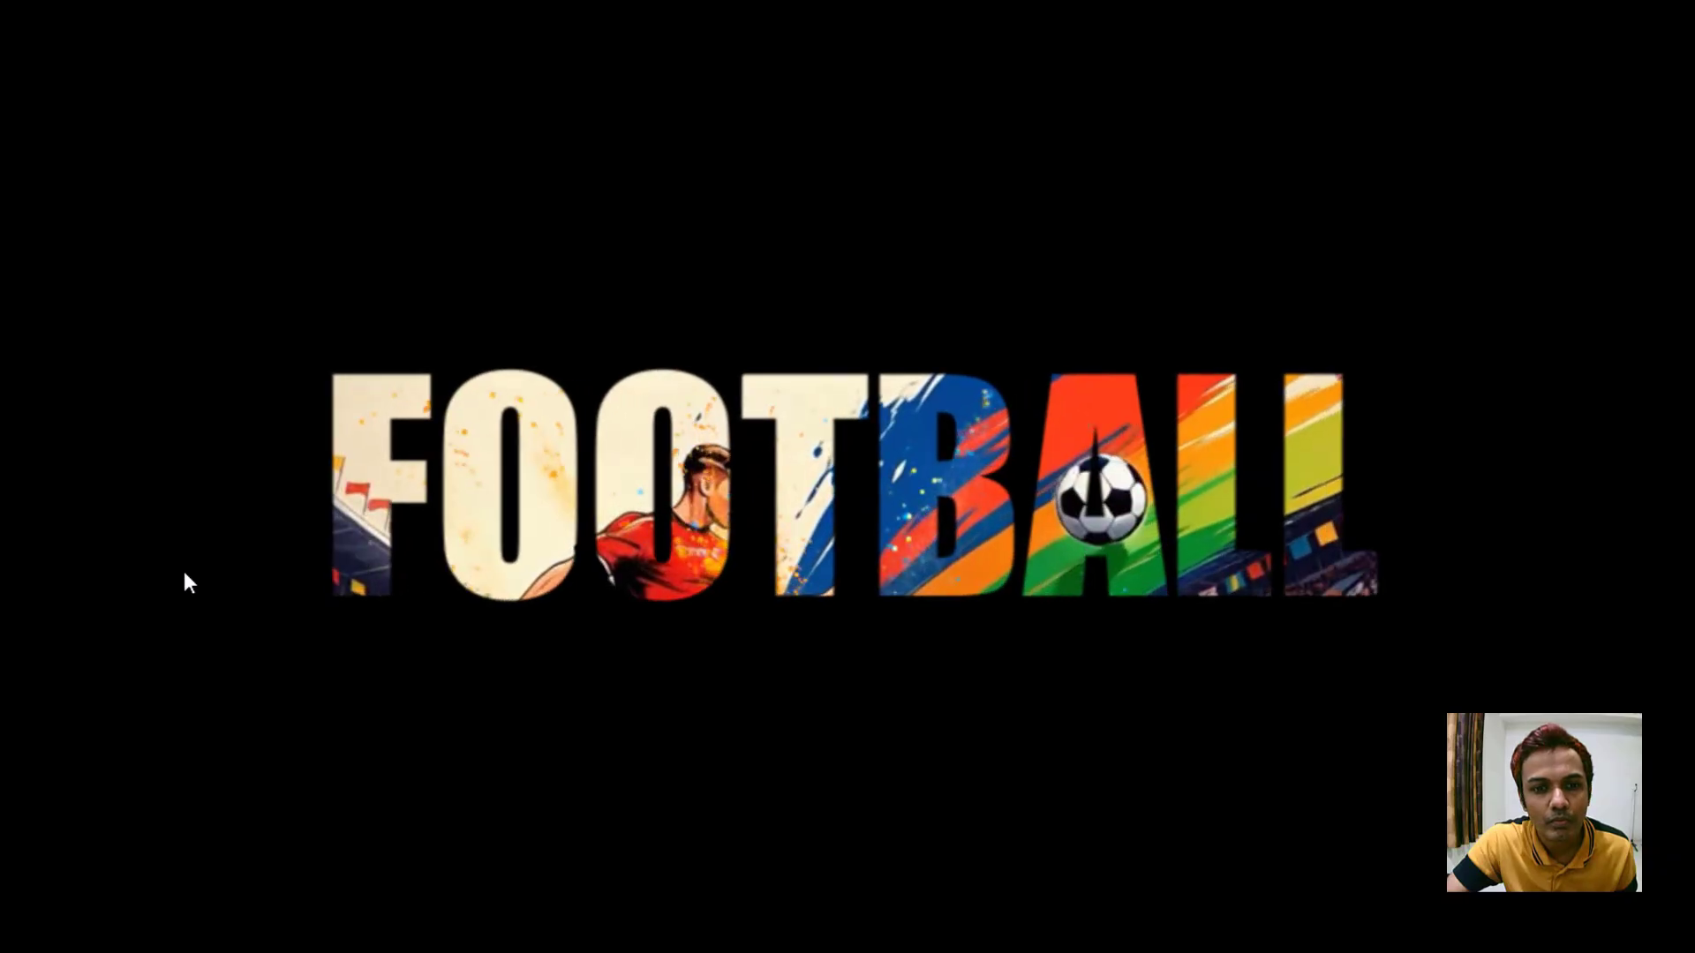
{"action": "key", "text": "Escape"}
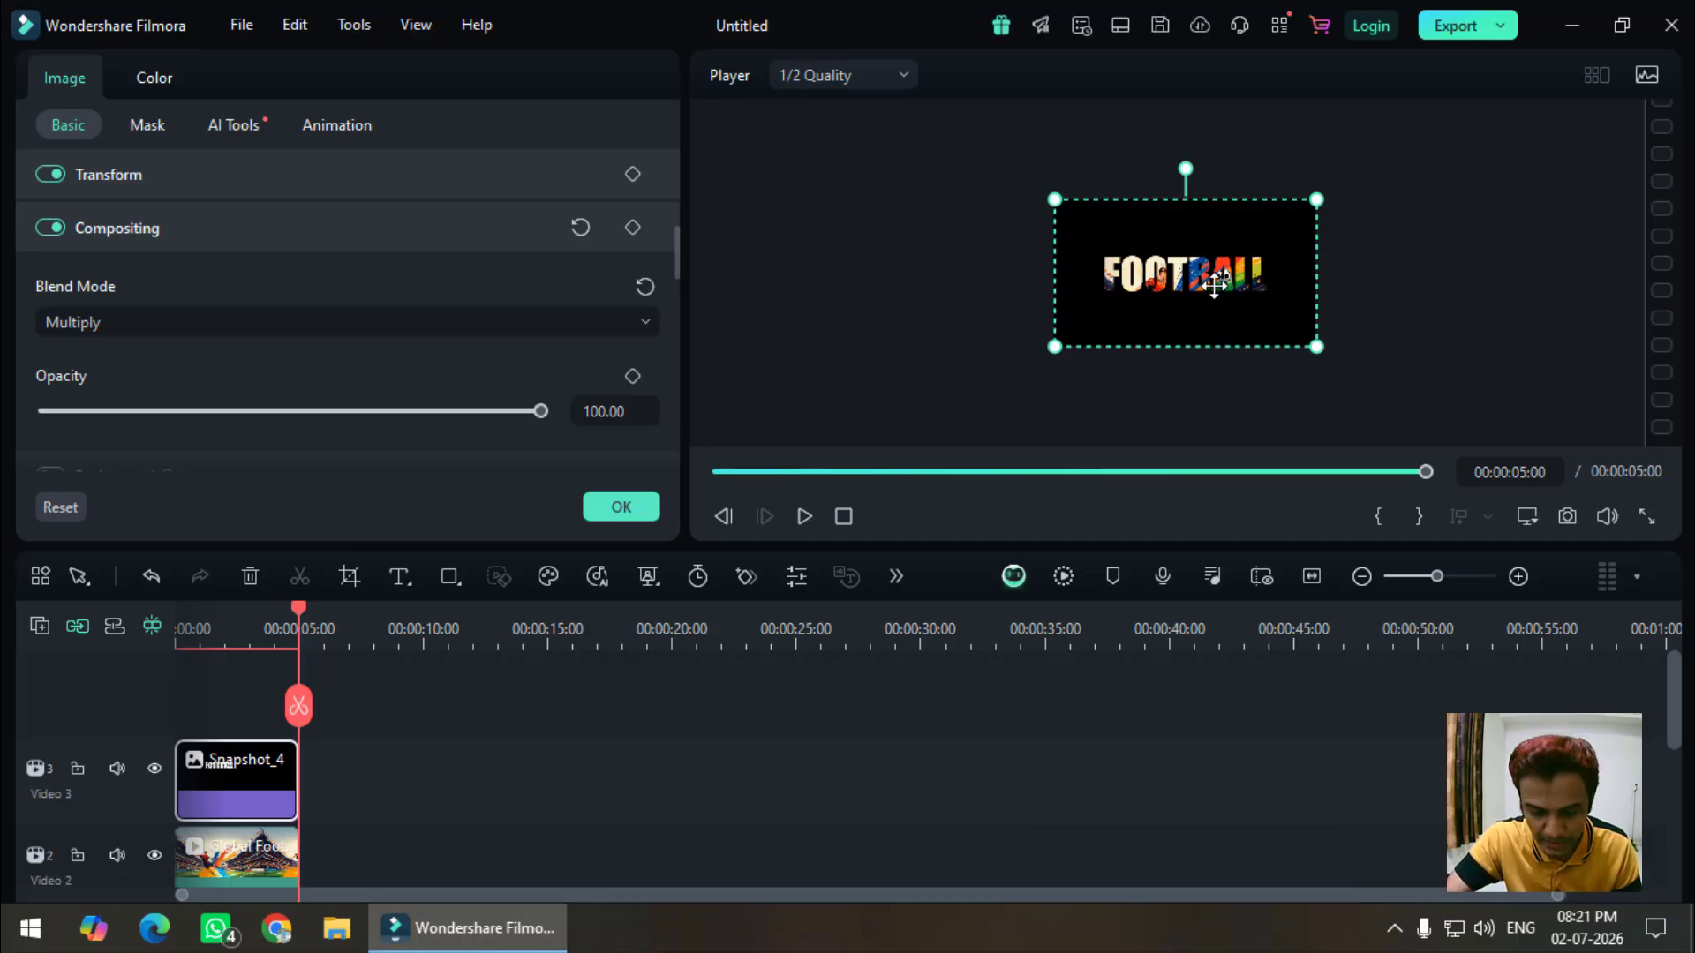
- Confirm the Snapshot_4 clip's image settings and return to the Football fever stock media
{"action": "scroll", "coordinate": [1283, 303], "scroll_direction": "up", "scroll_amount": 1}
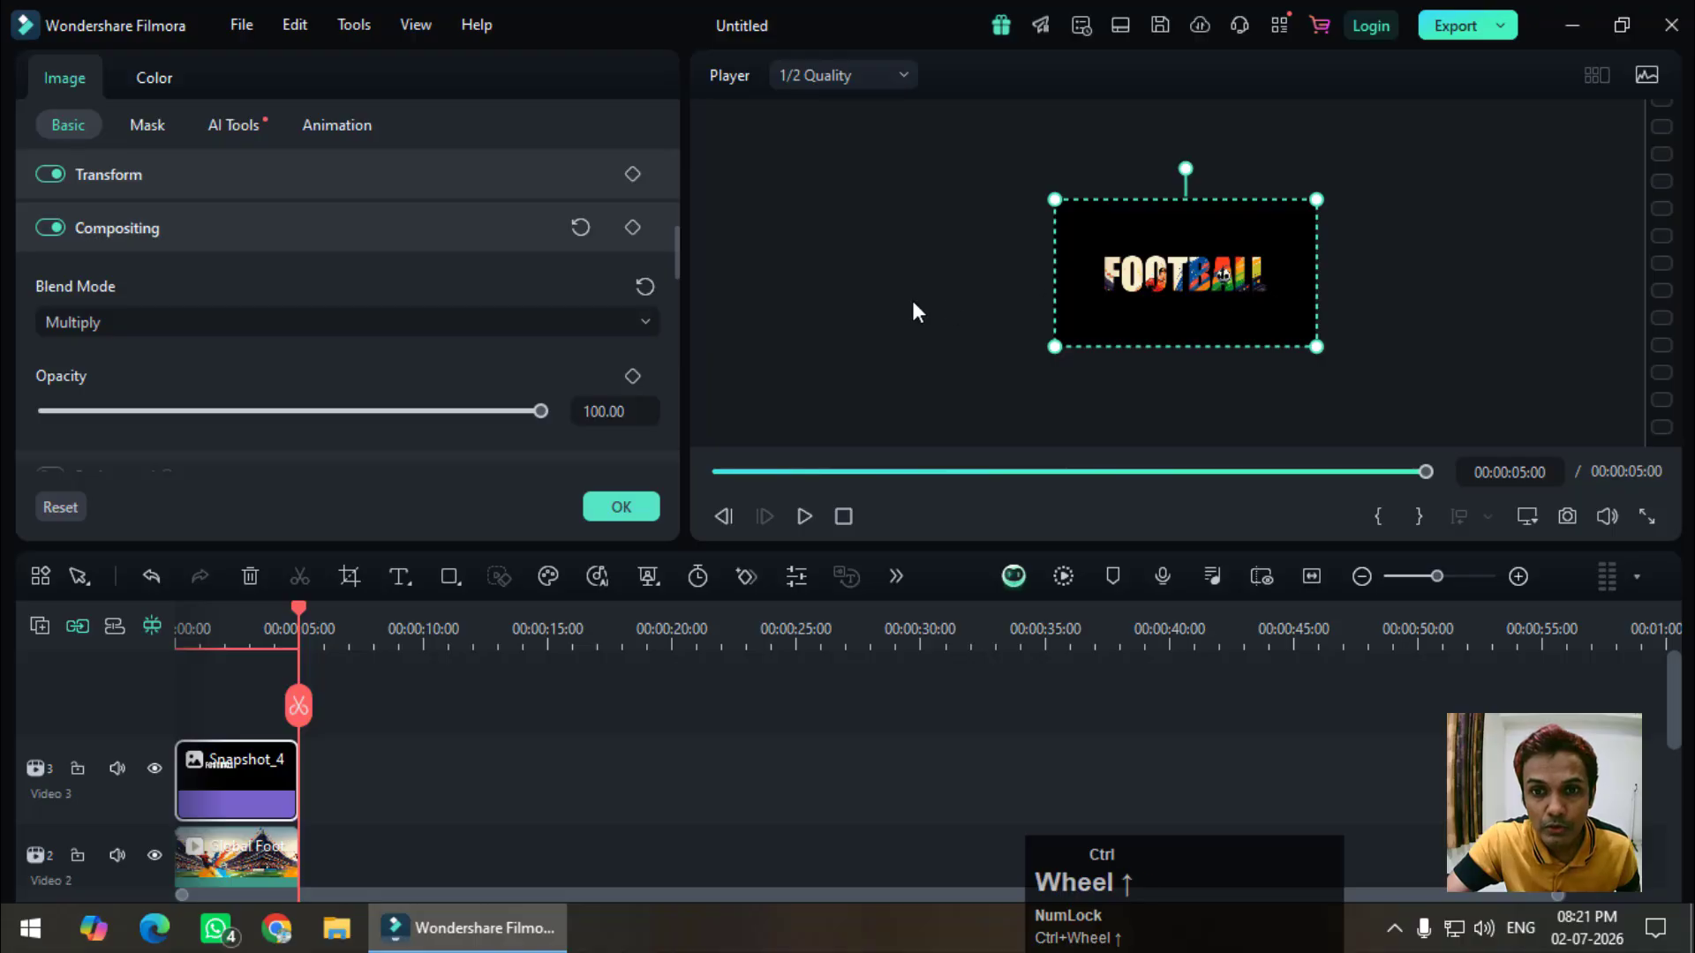
{"action": "scroll", "coordinate": [1077, 295], "scroll_direction": "up", "scroll_amount": 1}
{"action": "scroll", "coordinate": [929, 272], "scroll_direction": "up", "scroll_amount": 1}
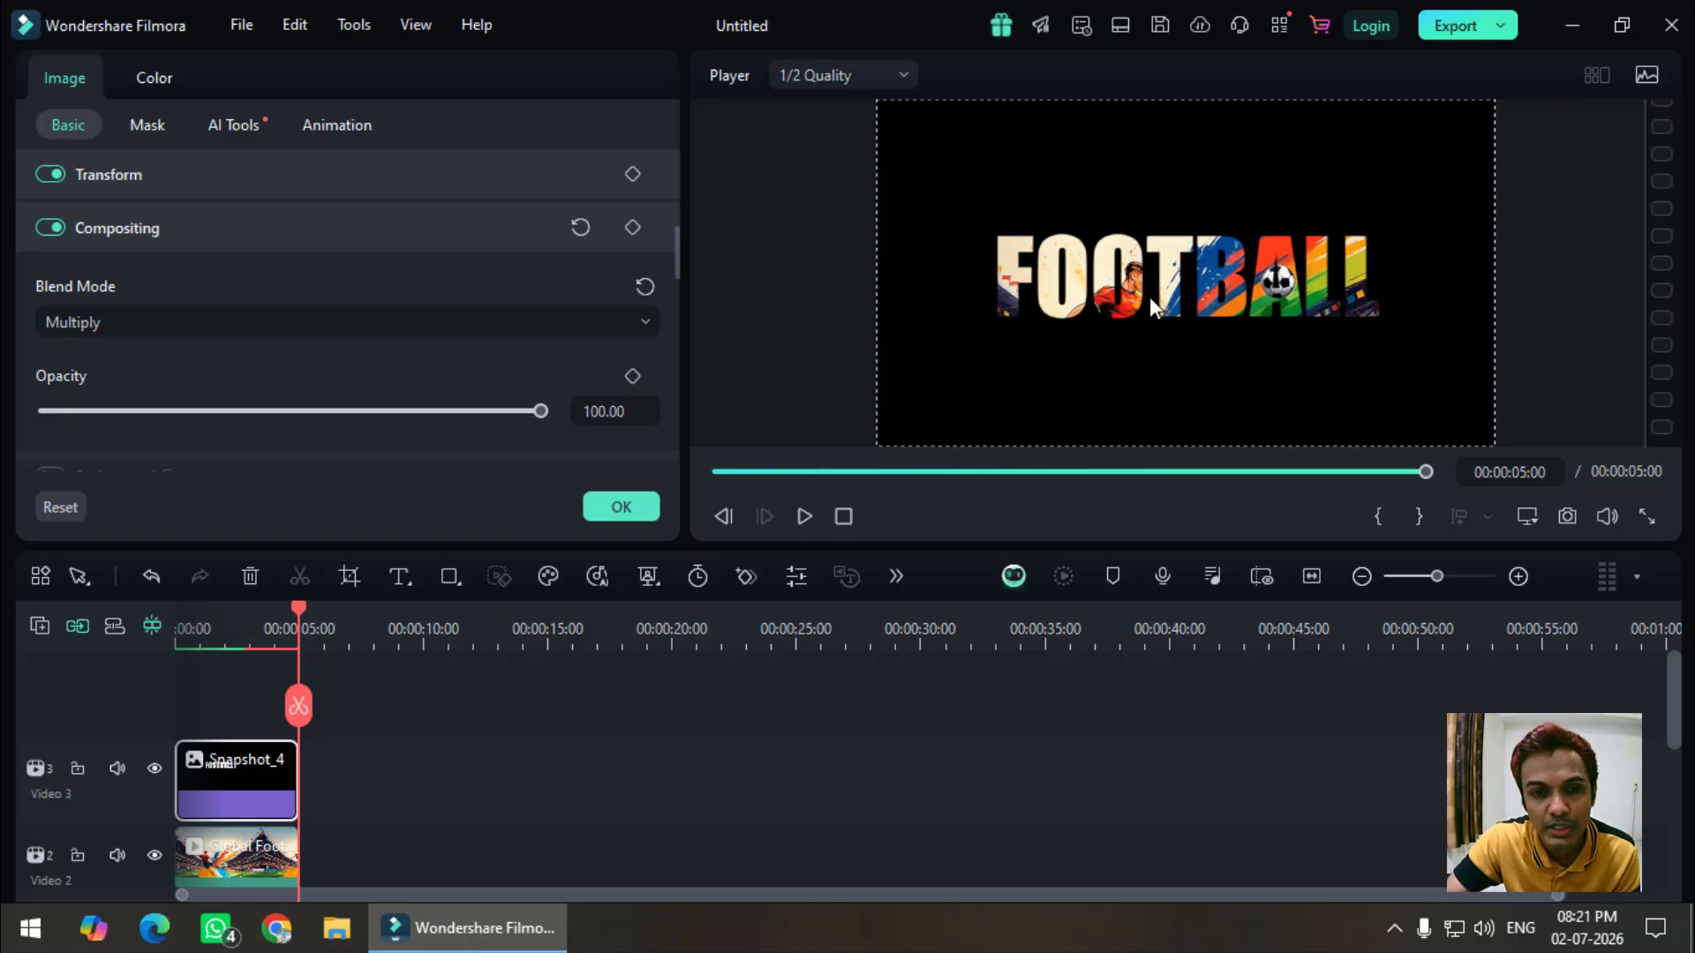
{"action": "left_click", "coordinate": [244, 778]}
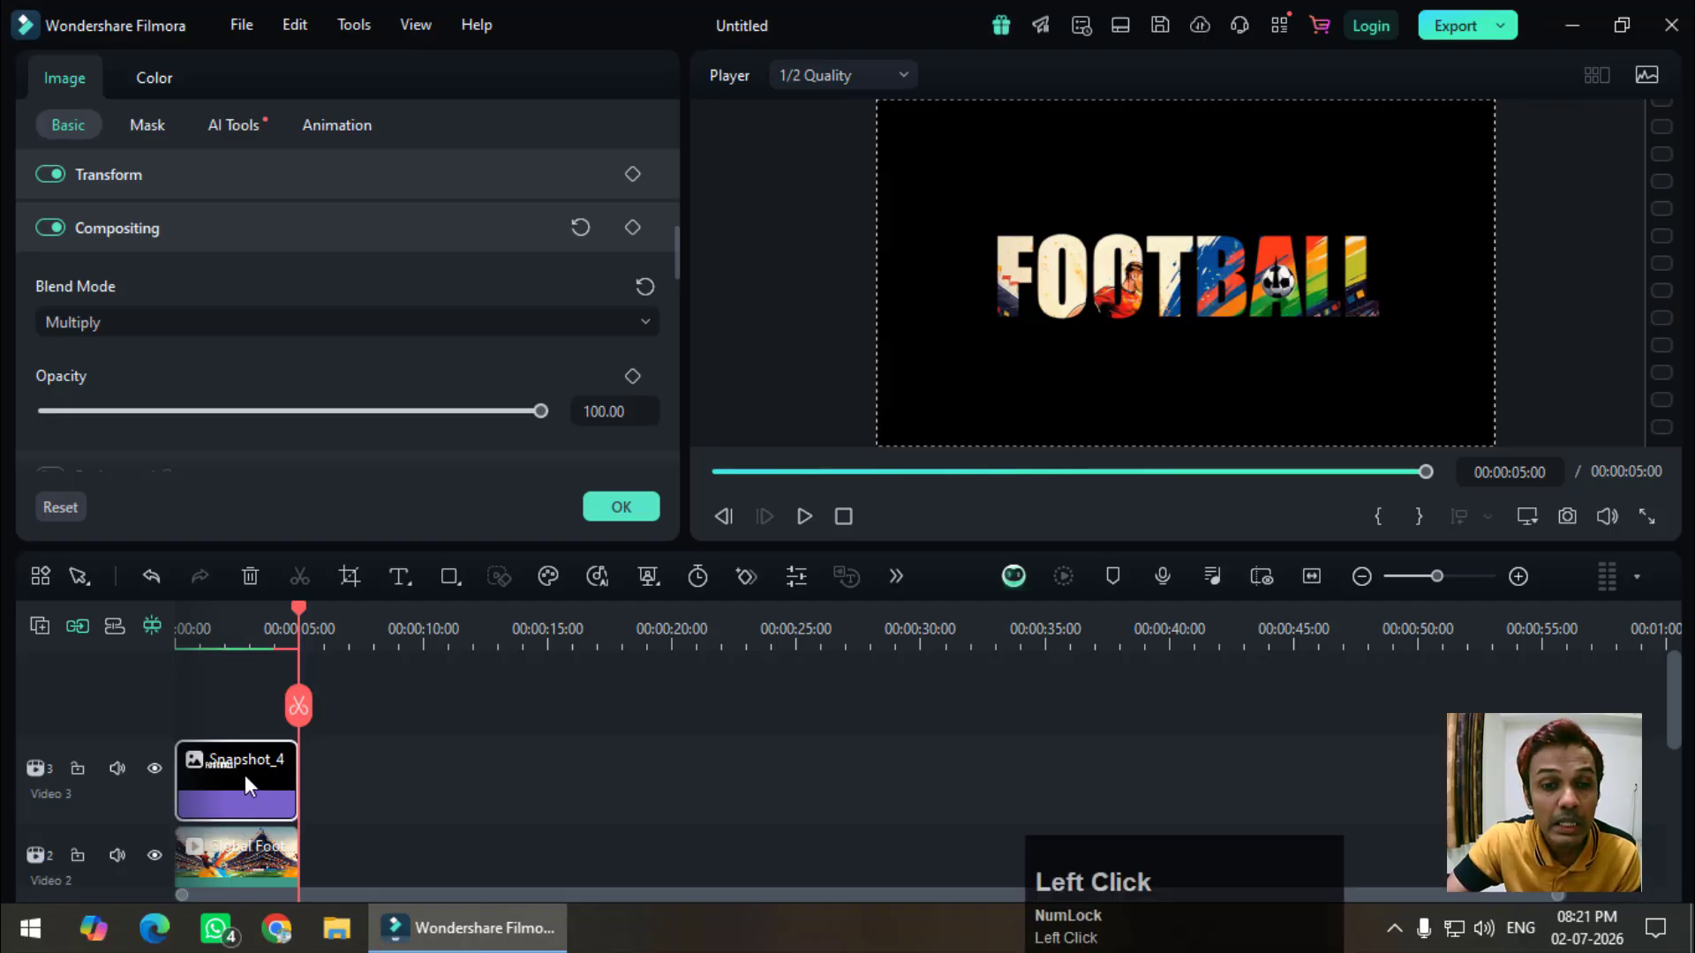
{"action": "left_click", "coordinate": [644, 504]}
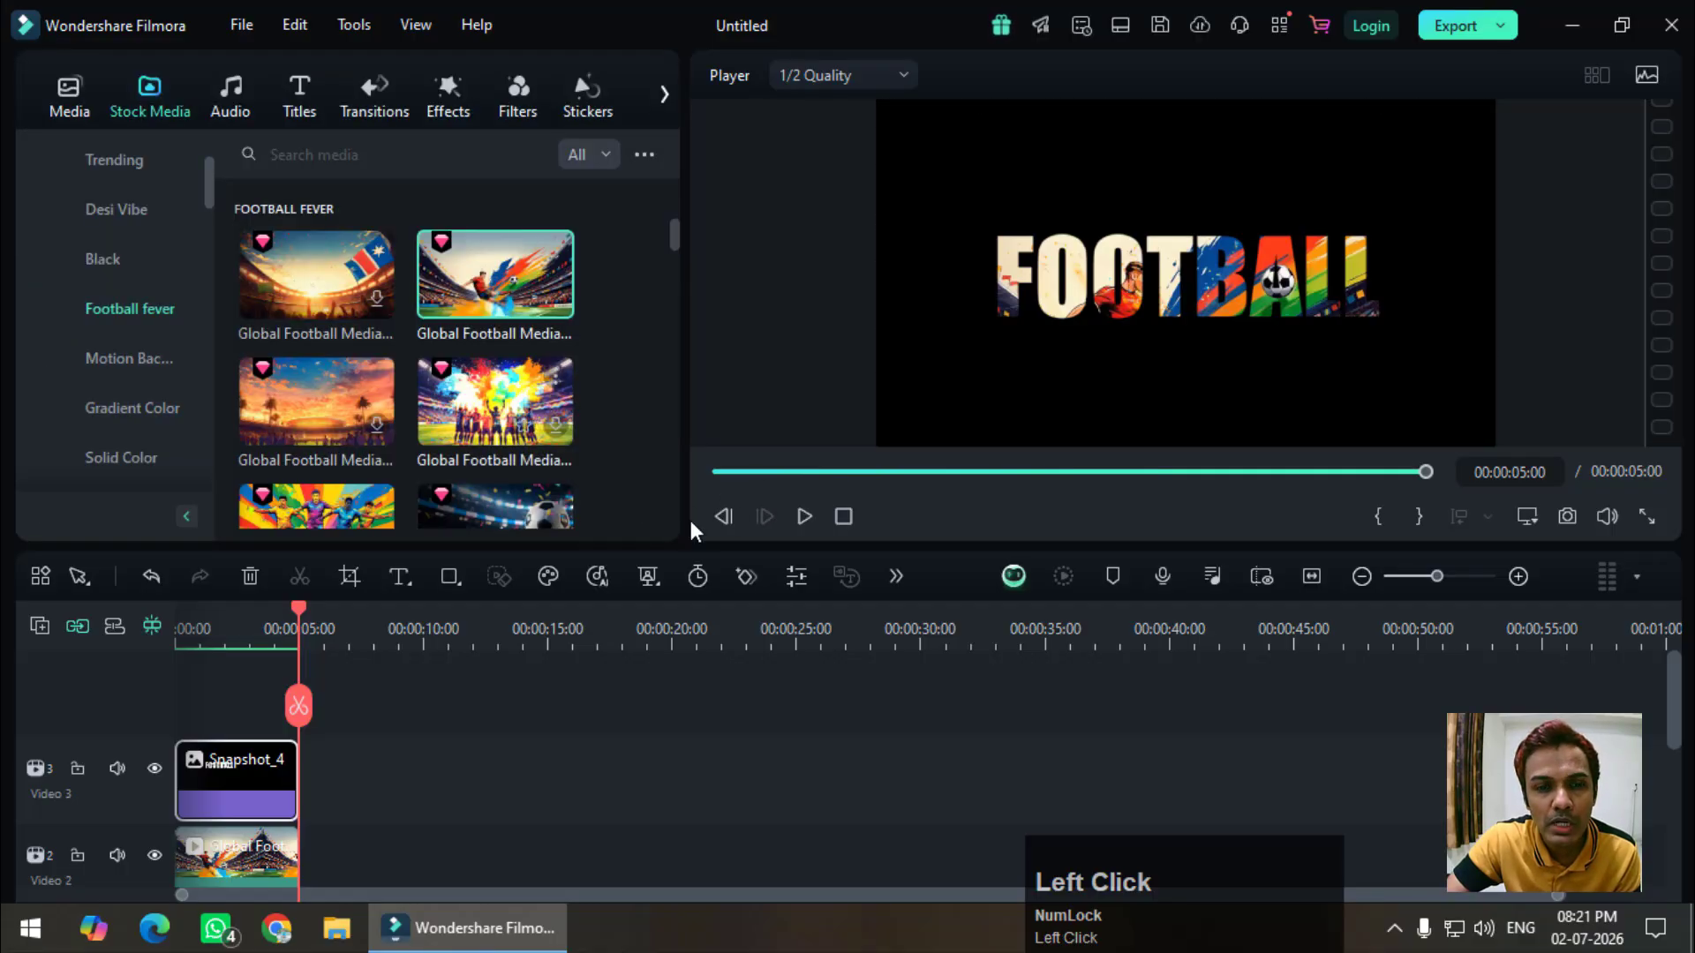